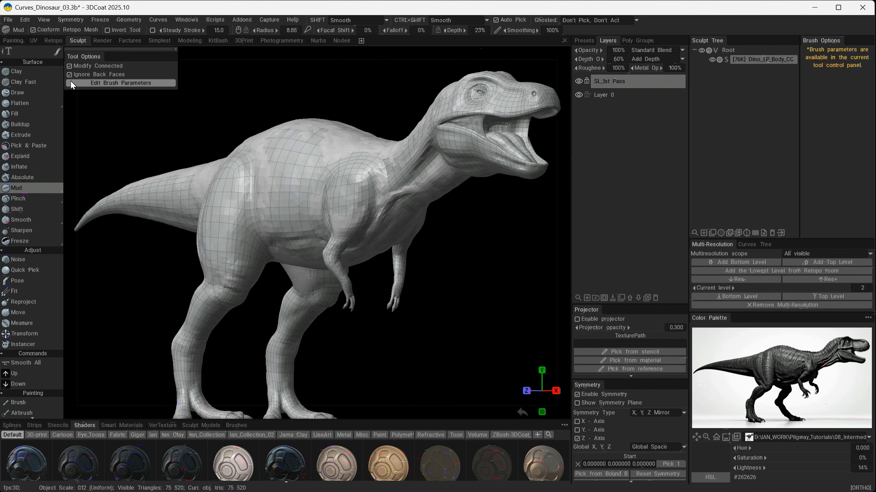
- Switch to the Modeling room and inspect where the low-poly dinosaur mesh intersects the sculpted surface
click(185, 41)
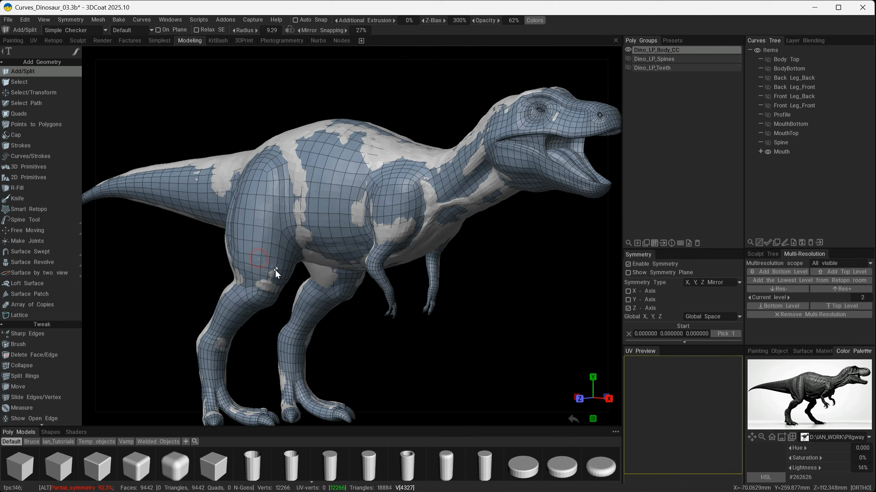
middle_drag(276, 270, 344, 157)
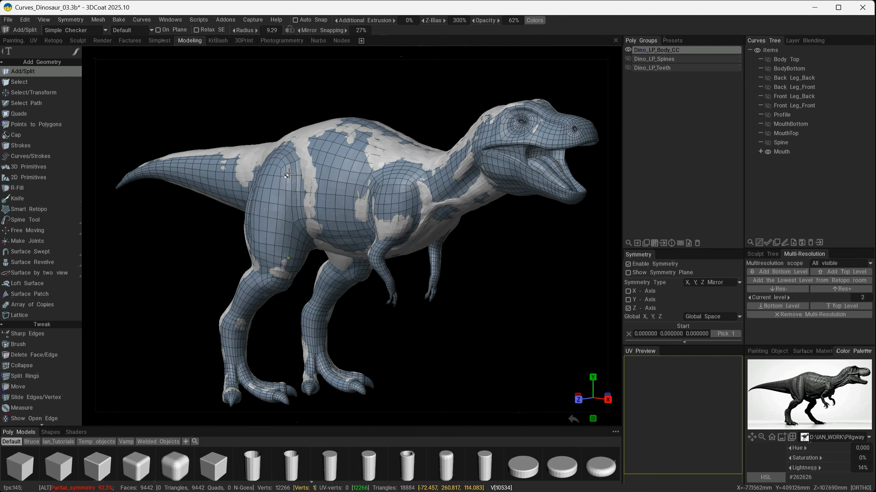
middle_drag(345, 245, 310, 146)
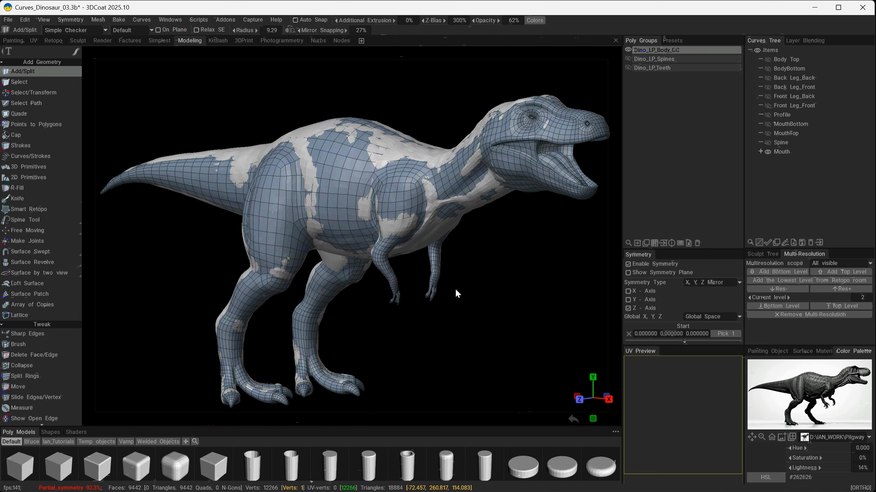
mouse_move(300, 330)
alt+mouse_down()
mouse_move(331, 302)
mouse_move(363, 296)
mouse_move(301, 279)
mouse_move(244, 295)
mouse_move(288, 298)
alt+mouse_up()
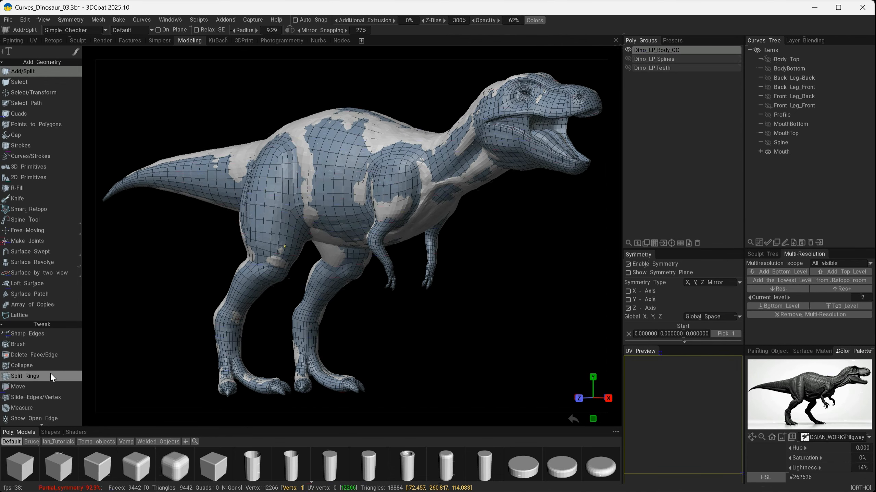
- Snap the entire Dino_LP_Body_CC retopo mesh onto the sculpted surface
scroll(44, 275, down, 5)
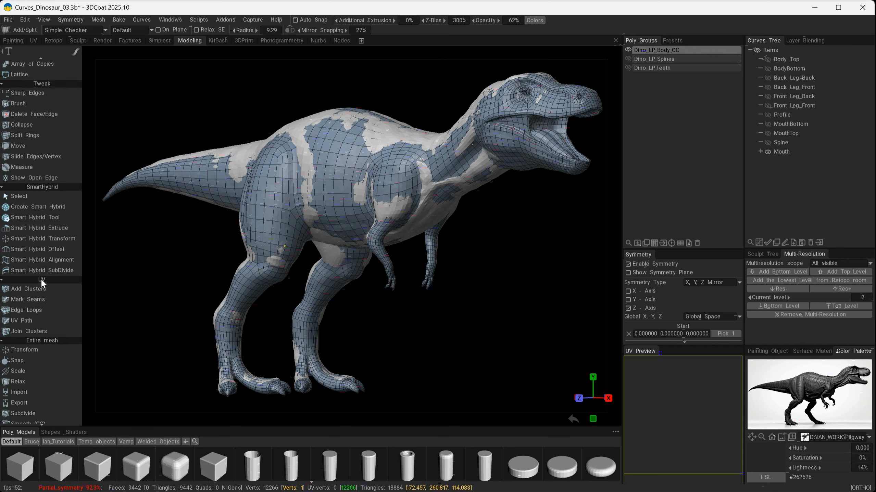
scroll(41, 279, down, 1)
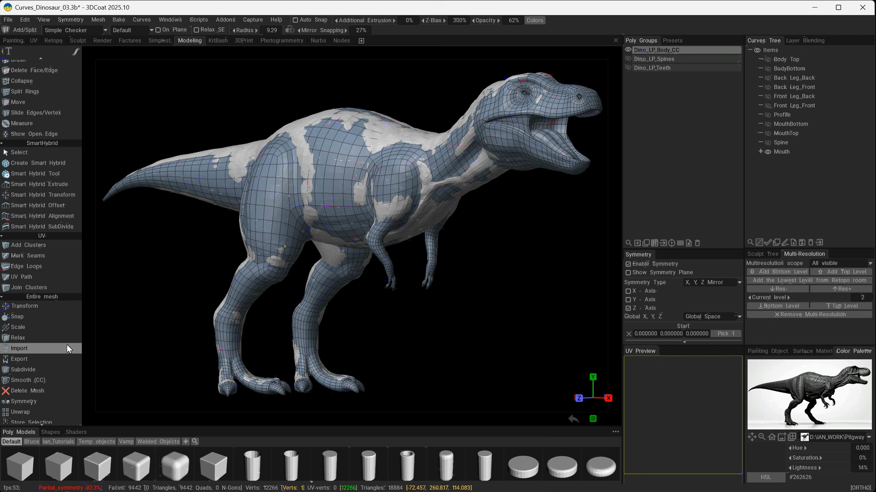
click(25, 316)
alt+drag(333, 165, 312, 174)
alt+right_drag(359, 272, 349, 316)
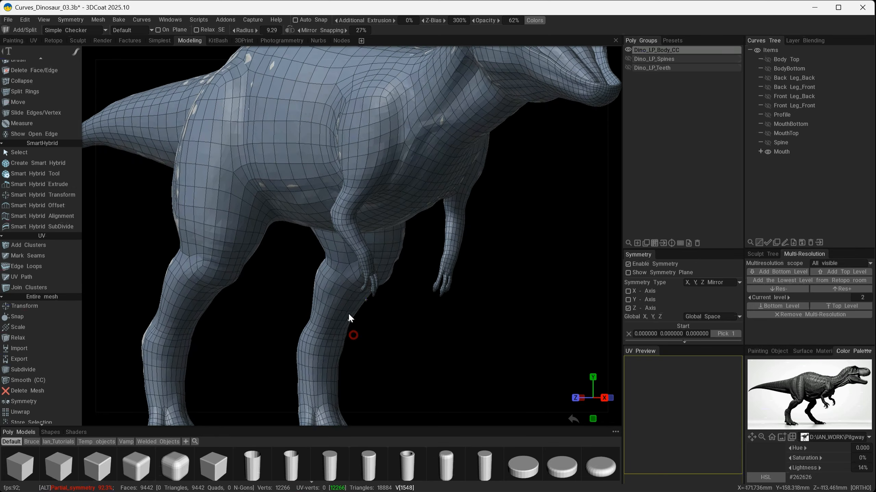
- Examine the snapped mesh around the hands, finger tips and belly from several angles
alt+drag(365, 300, 163, 310)
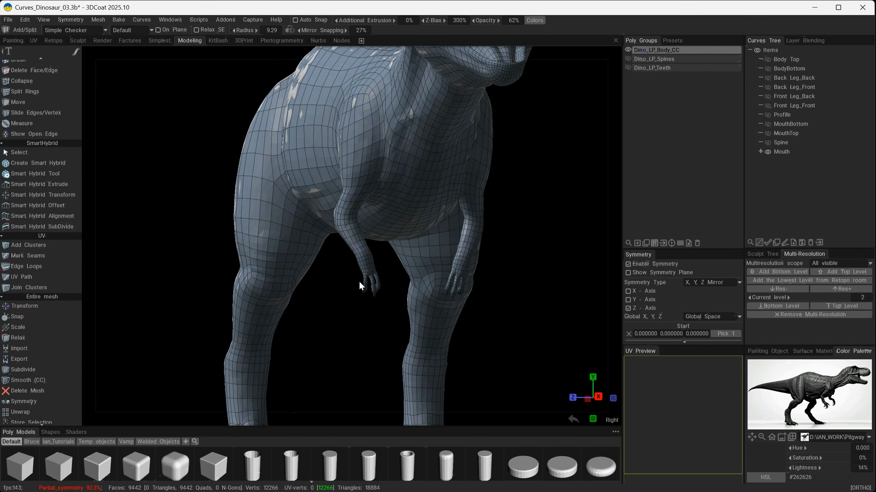
alt+right_drag(359, 281, 413, 303)
alt+middle_drag(417, 291, 321, 231)
alt+drag(320, 231, 495, 264)
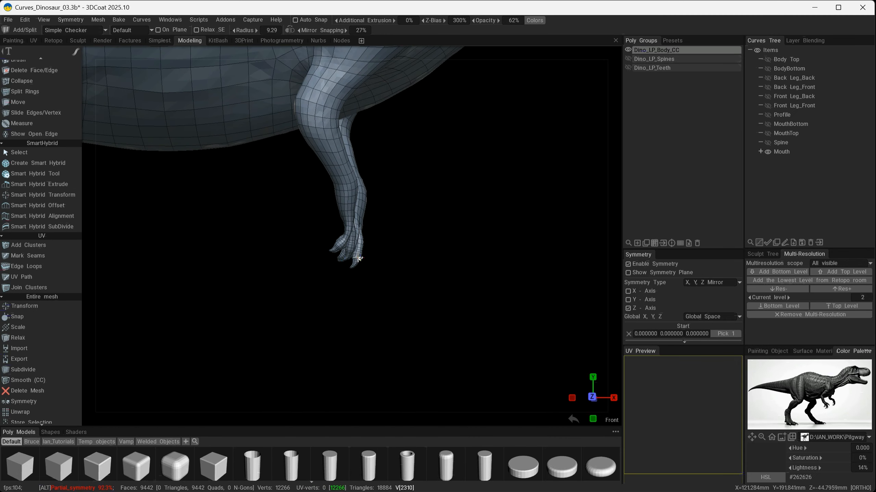
alt+right_drag(354, 254, 437, 300)
alt+drag(437, 303, 424, 287)
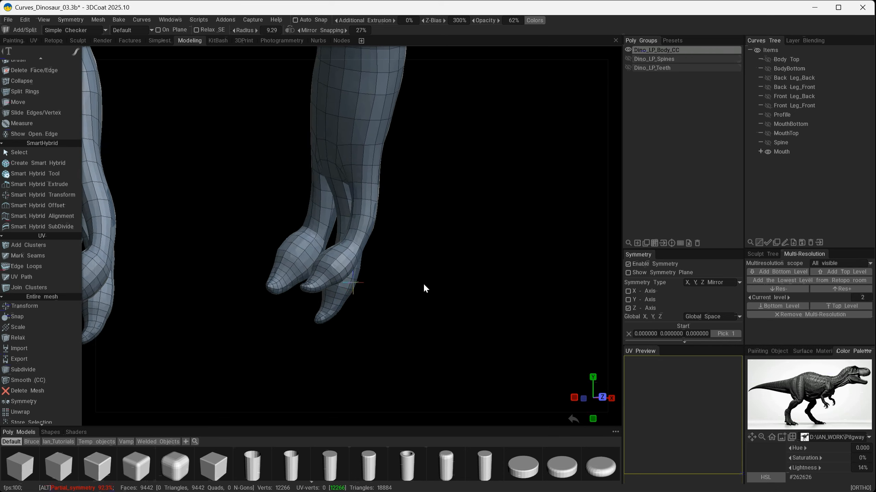
alt+right_drag(424, 288, 372, 306)
mouse_move(371, 307)
alt+mouse_down()
mouse_move(420, 313)
mouse_move(342, 316)
mouse_move(380, 308)
mouse_move(371, 295)
mouse_move(332, 297)
alt+mouse_up()
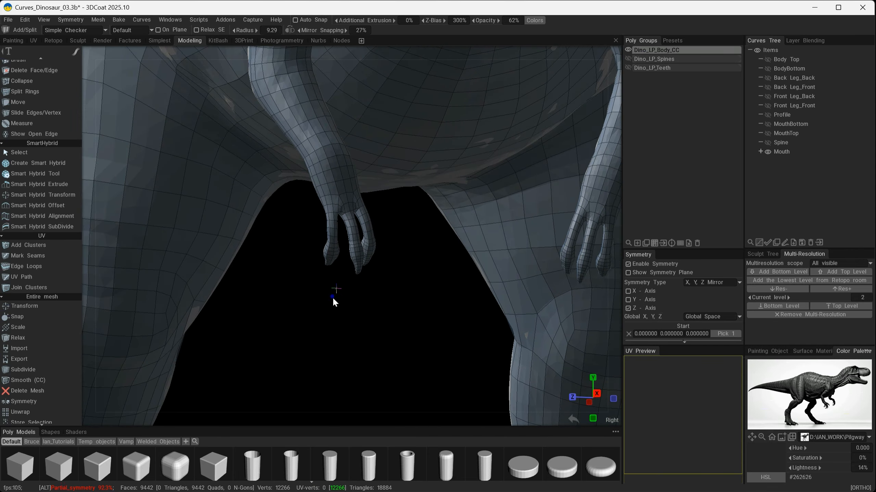
alt+right_drag(332, 297, 394, 351)
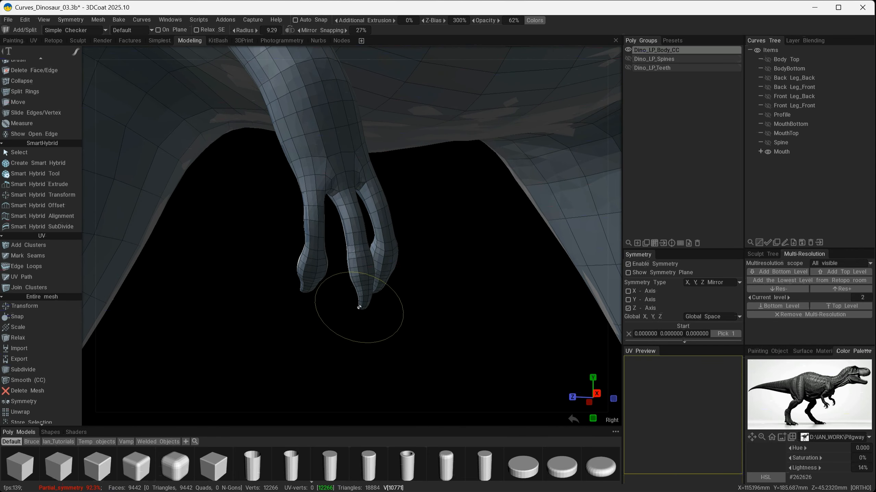
alt+right_drag(346, 325, 278, 309)
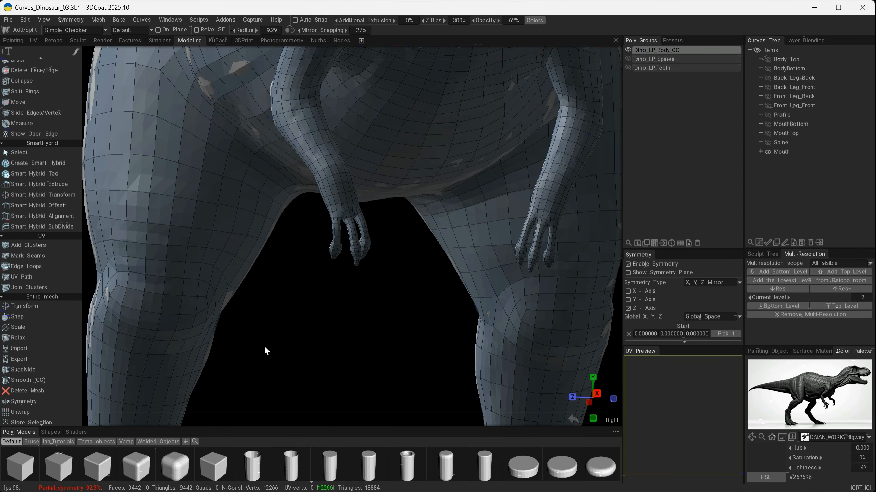
drag(325, 288, 411, 310)
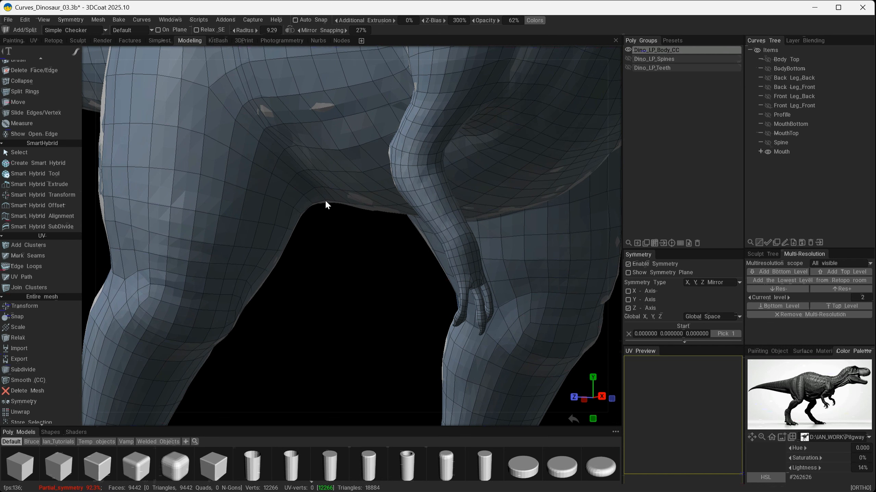
drag(349, 292, 358, 313)
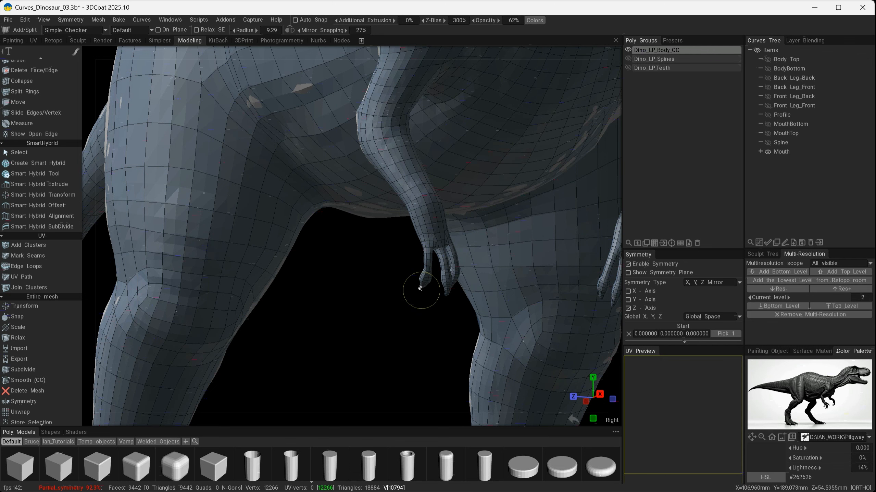
mouse_move(354, 299)
mouse_down()
mouse_move(336, 313)
mouse_move(307, 294)
mouse_move(289, 307)
mouse_move(260, 293)
mouse_move(299, 280)
mouse_move(334, 193)
mouse_up()
drag(355, 292, 365, 303)
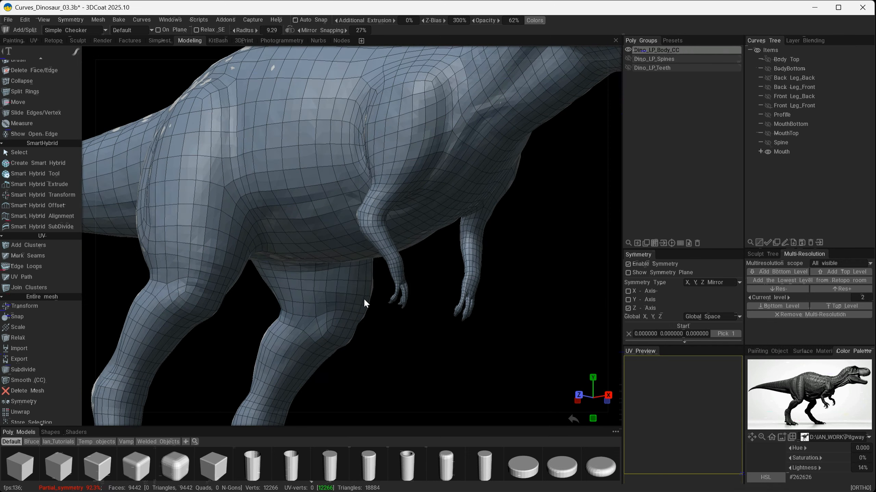
- Examine how the snapped mesh fits the tail tip, toes and claws
alt+right_drag(387, 318, 303, 230)
alt+drag(301, 227, 359, 206)
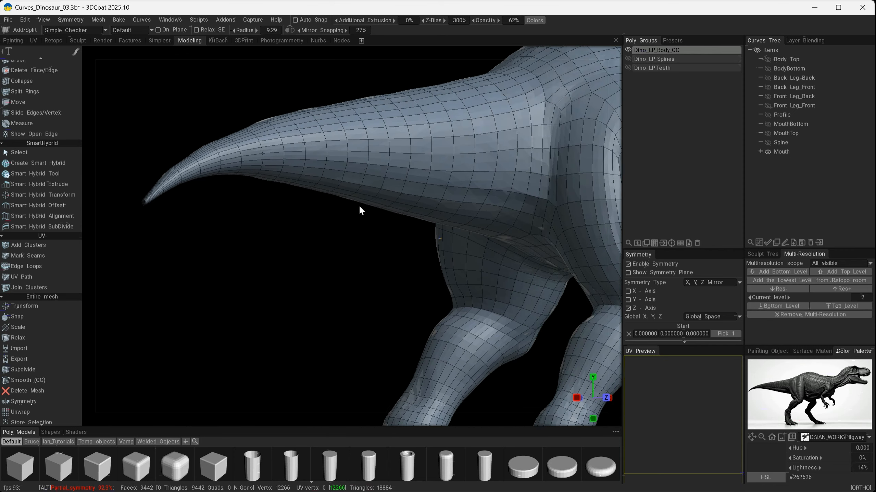
alt+middle_drag(358, 206, 499, 232)
alt+right_drag(296, 215, 363, 251)
alt+drag(356, 250, 368, 254)
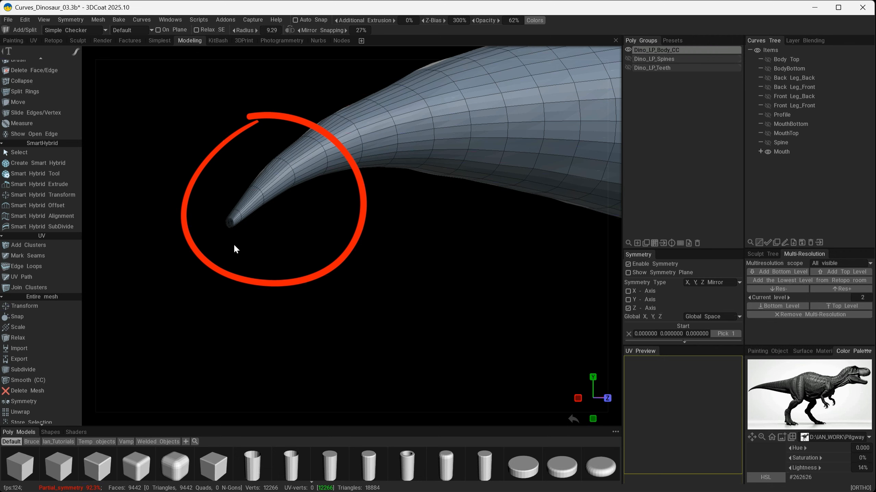
alt+right_drag(376, 266, 165, 239)
alt+middle_drag(419, 287, 253, 211)
alt+drag(395, 274, 270, 296)
alt+middle_drag(331, 312, 239, 268)
alt+right_drag(286, 305, 416, 357)
alt+middle_drag(390, 337, 523, 261)
alt+drag(476, 301, 377, 299)
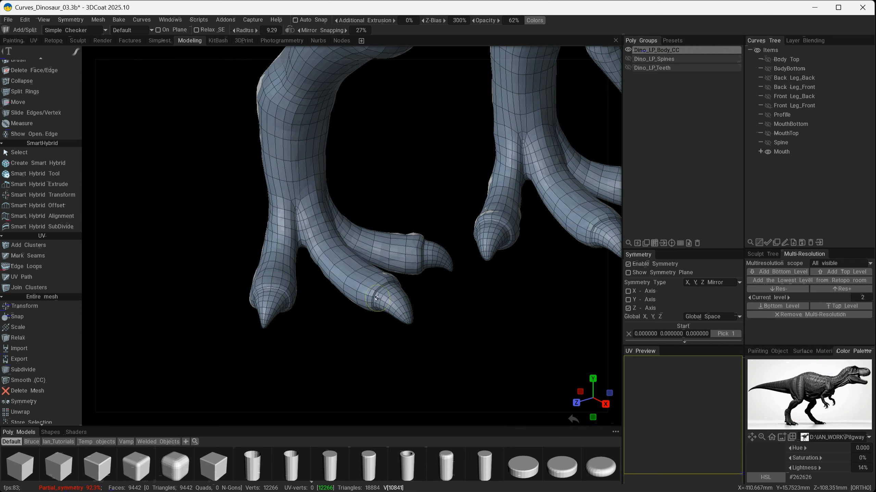
alt+drag(456, 303, 521, 261)
alt+right_drag(521, 263, 380, 258)
alt+middle_drag(381, 257, 320, 371)
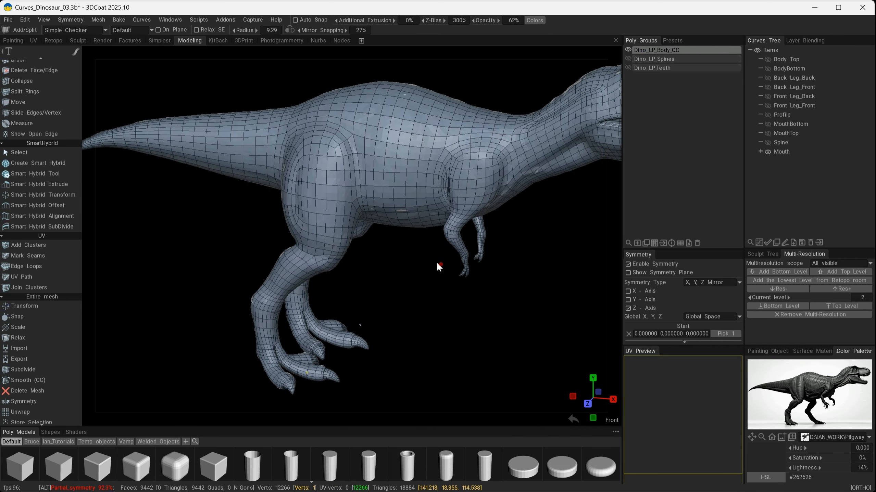
- Review the whole snapped body and undo the mesh snap
alt+drag(440, 264, 405, 238)
alt+middle_drag(404, 238, 416, 274)
alt+right_drag(416, 274, 437, 251)
alt+middle_drag(439, 269, 444, 256)
alt+drag(443, 257, 425, 264)
key(ctrl+z)
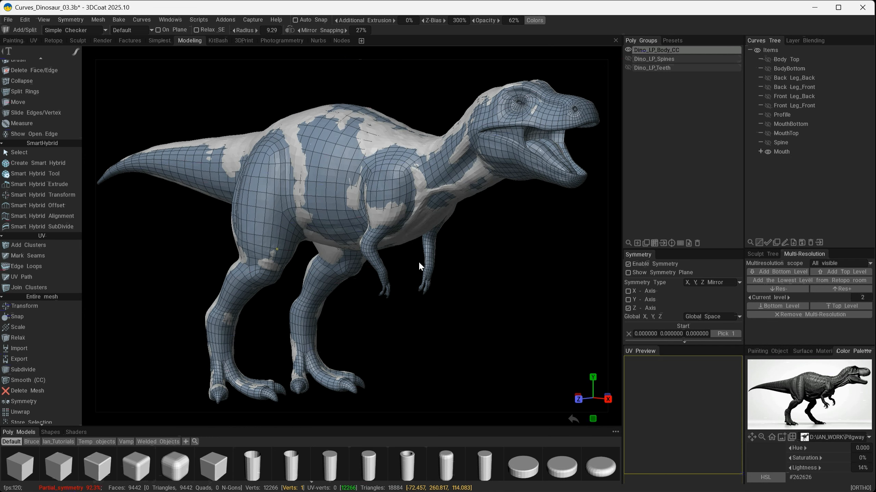
- Return to the Sculpt room and apply the Cloth Orange shader to the dinosaur body
alt+drag(355, 259, 364, 256)
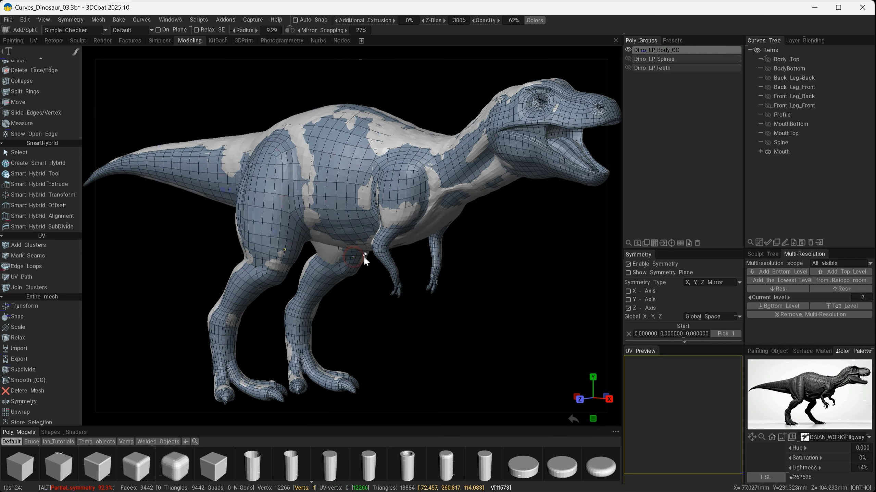
click(79, 41)
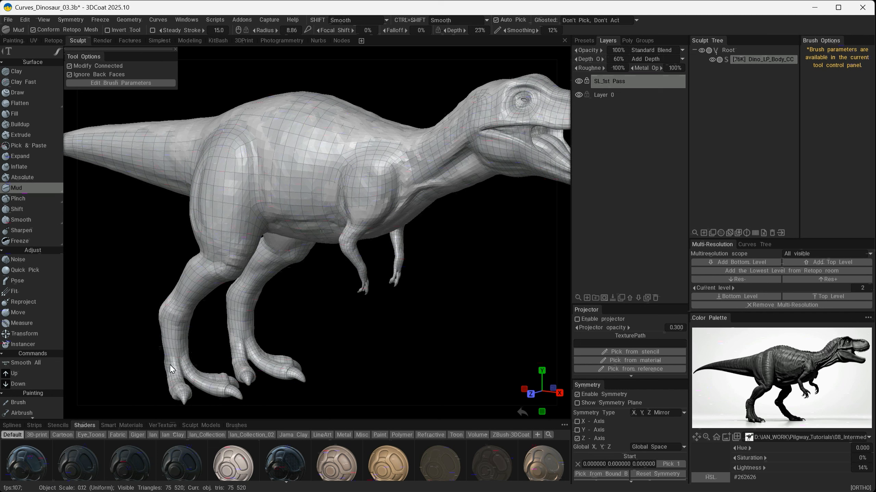
scroll(389, 455, down, 1)
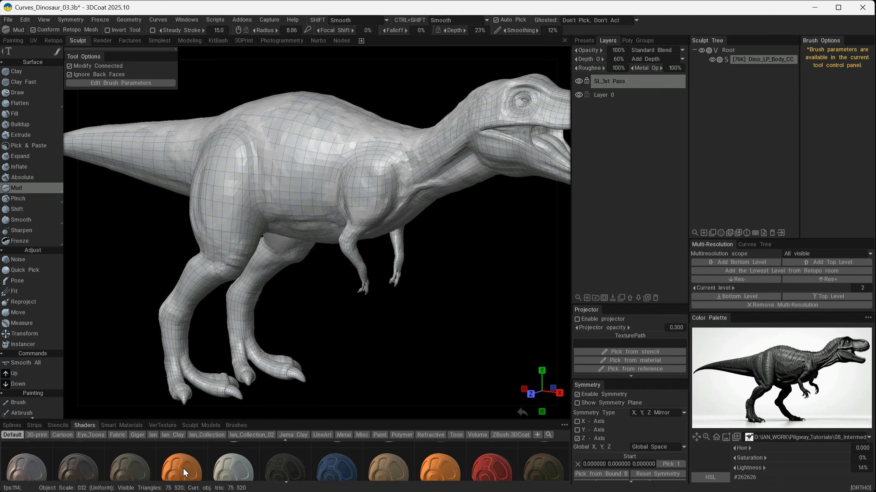
click(182, 468)
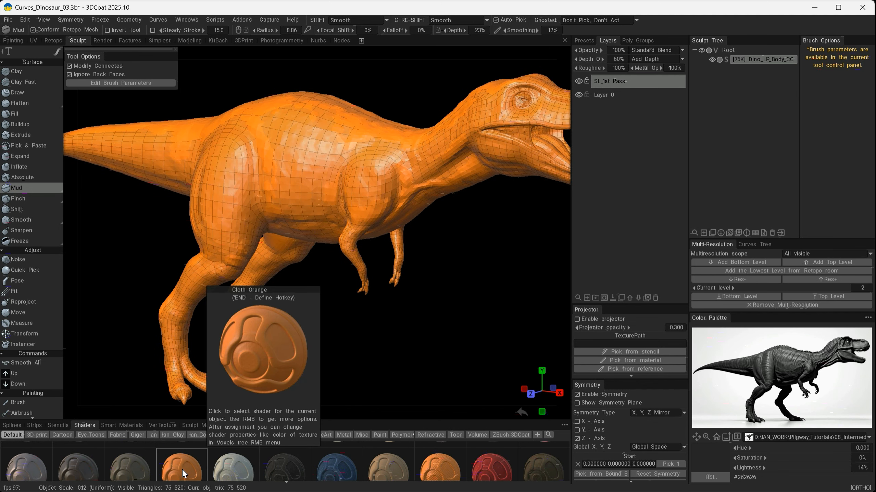
- Inspect the retopo wireframe over the tail base and hip, and check the Conform Retopo Mesh option
alt+drag(294, 264, 341, 237)
alt+right_drag(287, 230, 391, 249)
alt+middle_drag(390, 249, 538, 276)
alt+middle_drag(427, 204, 483, 305)
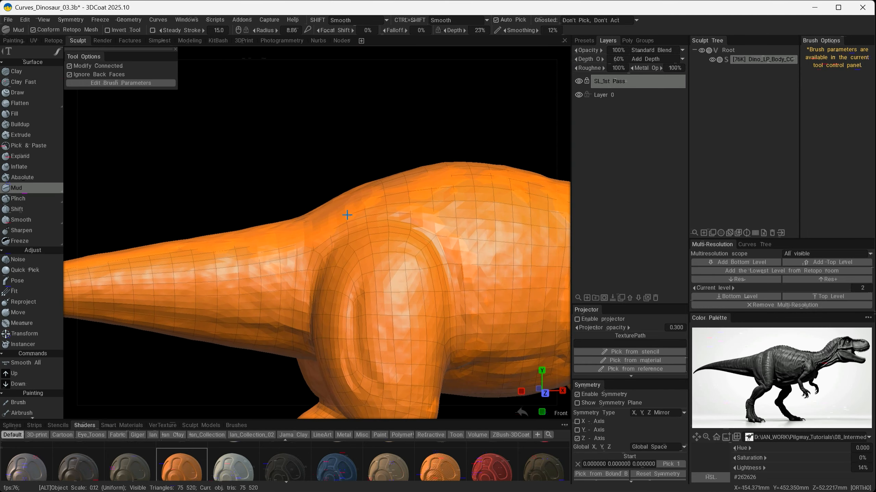
alt+right_drag(348, 215, 410, 255)
mouse_move(410, 254)
alt+mouse_down()
mouse_move(429, 290)
mouse_move(409, 263)
alt+mouse_up()
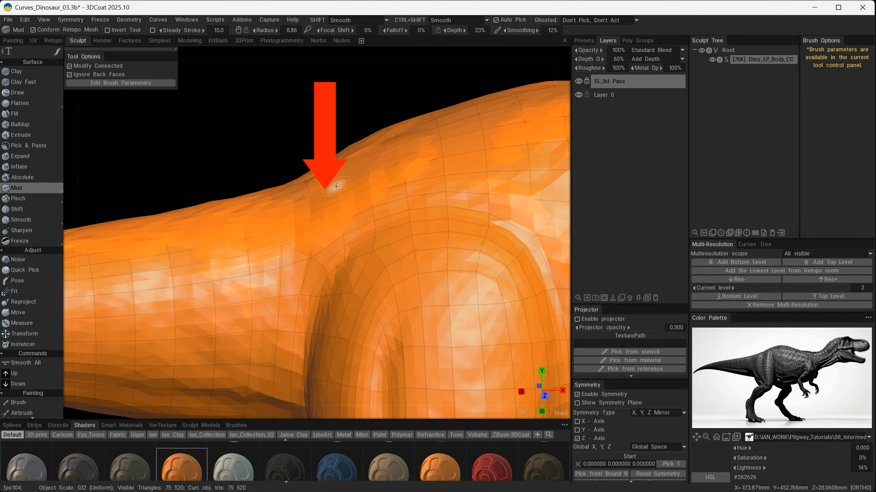
mouse_move(41, 192)
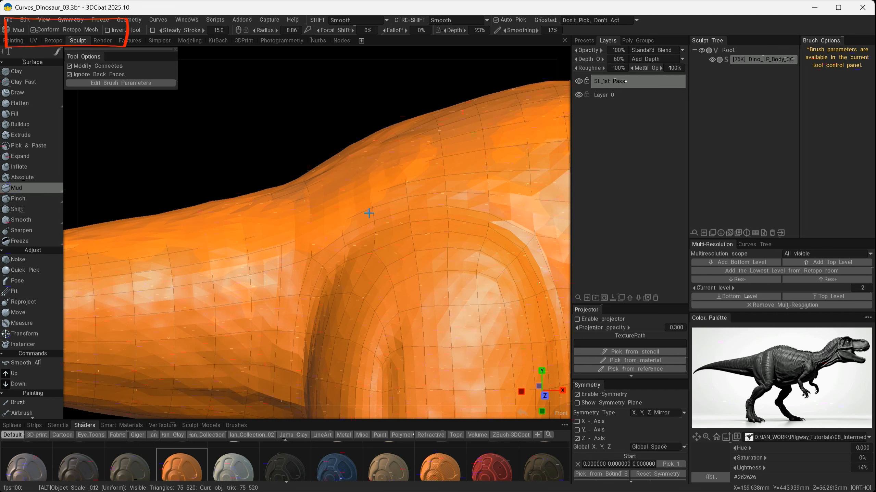
alt+right_drag(371, 213, 373, 212)
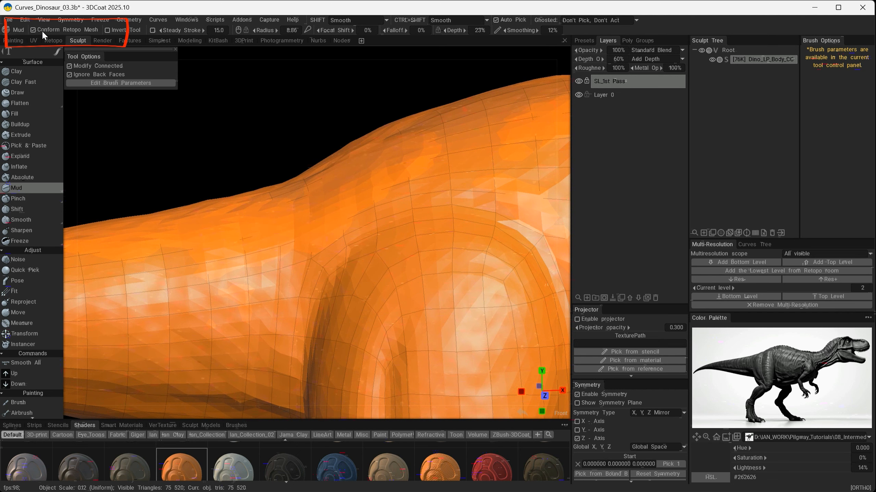
alt+drag(419, 215, 438, 232)
- Set the Mud brush to radius 20 and depth 0%, and brush over the hip and tail base with Conform Retopo Mesh on
mouse_move(382, 188)
right_down()
mouse_move(407, 188)
mouse_move(396, 189)
right_up()
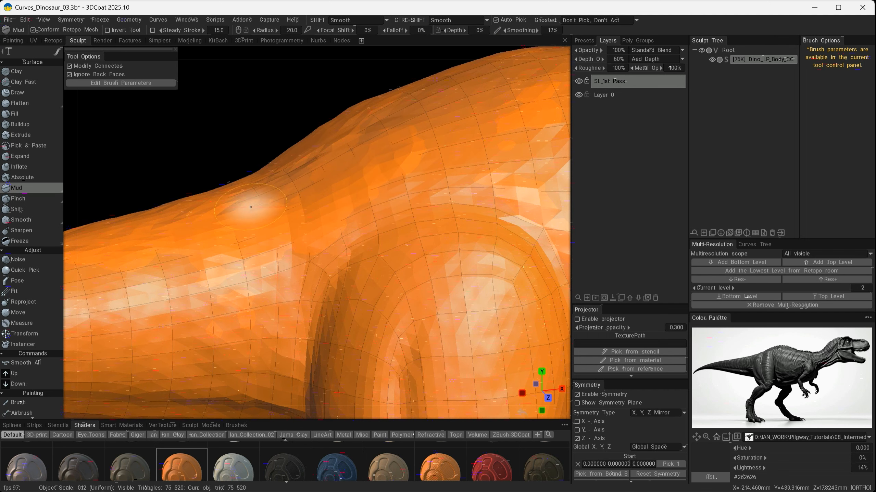
alt+drag(396, 200, 408, 215)
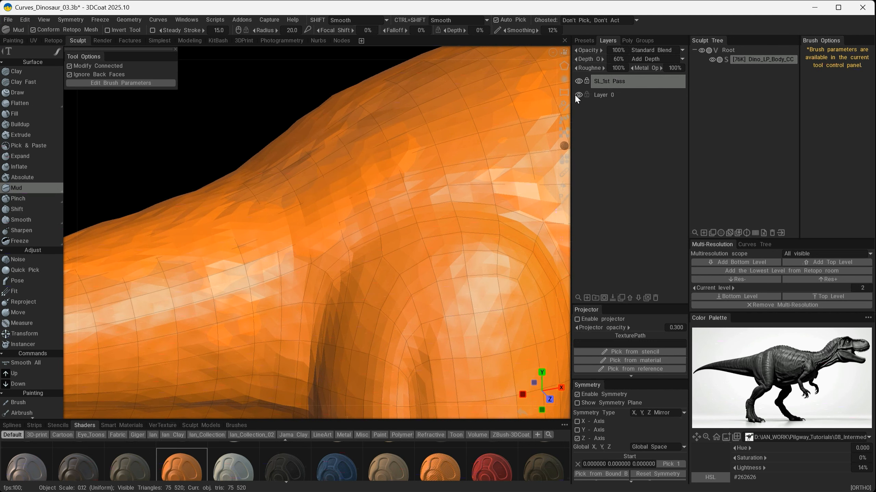
alt+drag(372, 190, 384, 188)
drag(394, 138, 369, 154)
drag(272, 219, 221, 251)
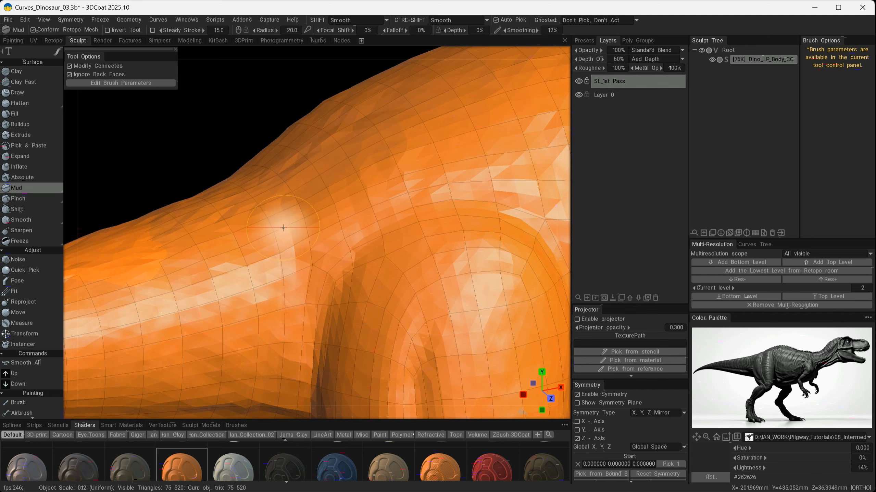
alt+drag(352, 227, 402, 232)
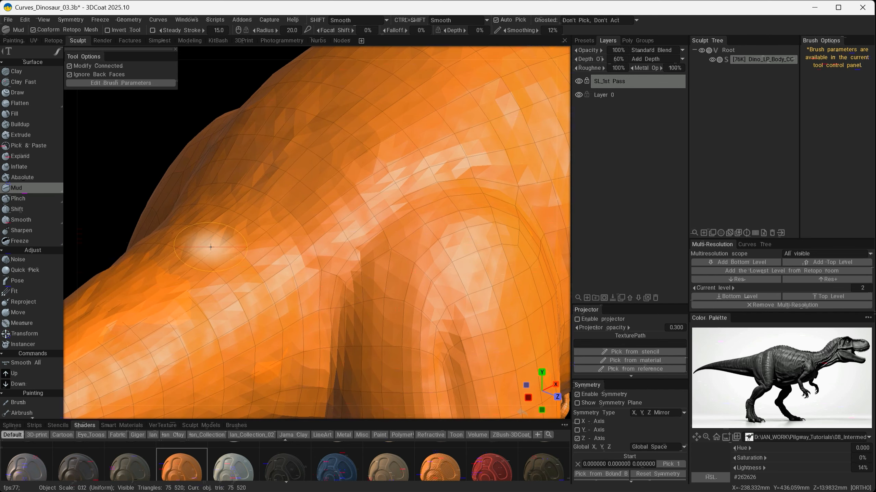
alt+drag(259, 221, 285, 187)
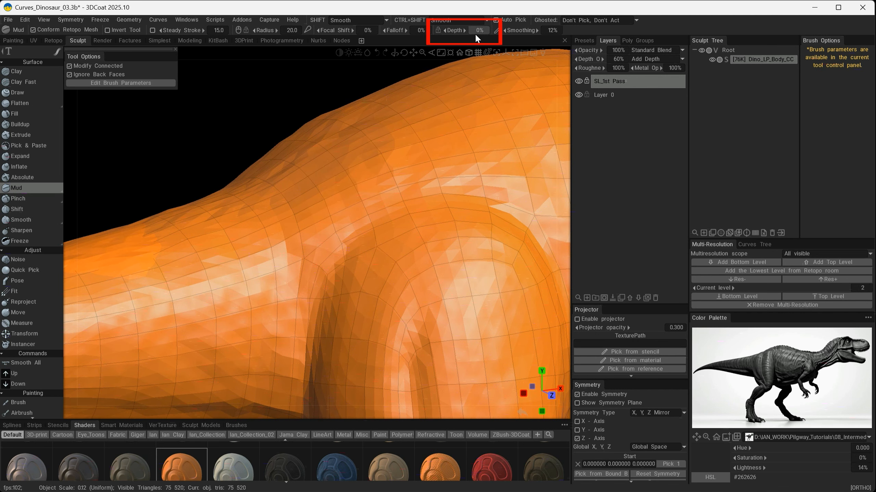
alt+right_drag(393, 200, 270, 219)
alt+drag(270, 219, 327, 244)
alt+right_drag(327, 245, 341, 227)
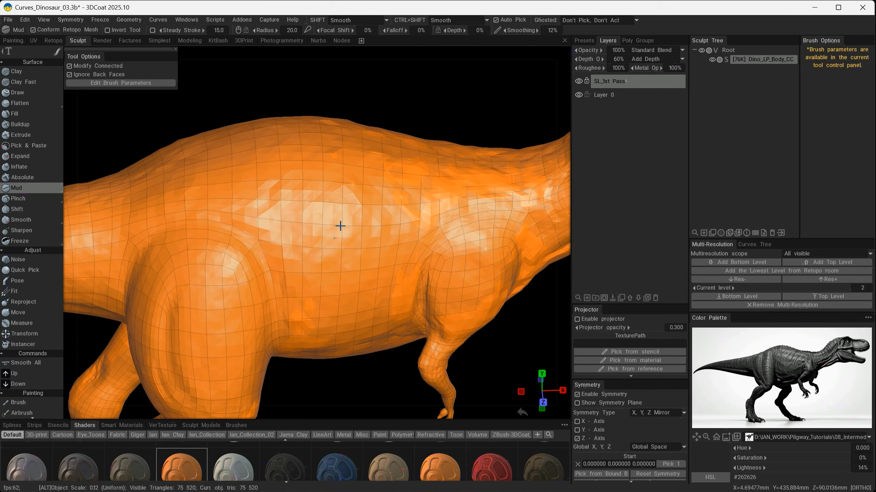
- Brush over the shoulder and neck base with the Mud brush at 0% depth to conform the retopo mesh
alt+right_drag(384, 207, 429, 213)
alt+middle_drag(429, 213, 293, 158)
alt+drag(294, 157, 436, 139)
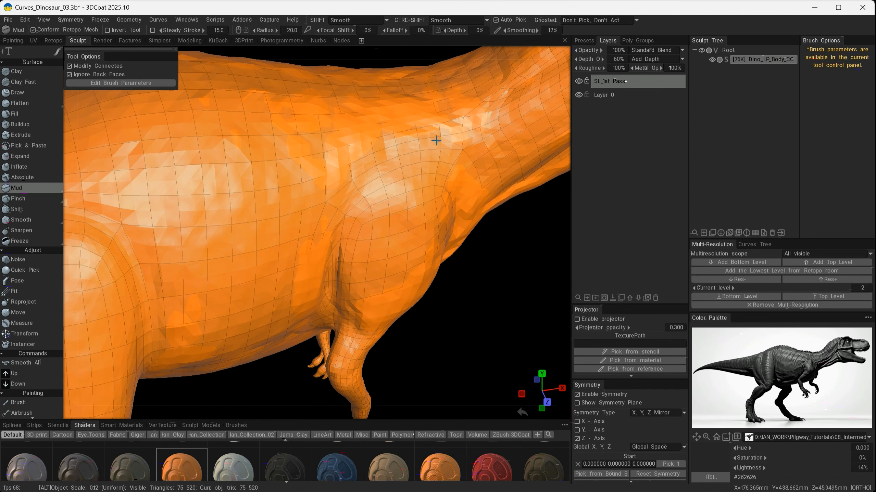
alt+right_drag(438, 147, 475, 155)
alt+middle_drag(475, 155, 381, 221)
alt+drag(415, 227, 432, 226)
alt+right_drag(417, 230, 441, 226)
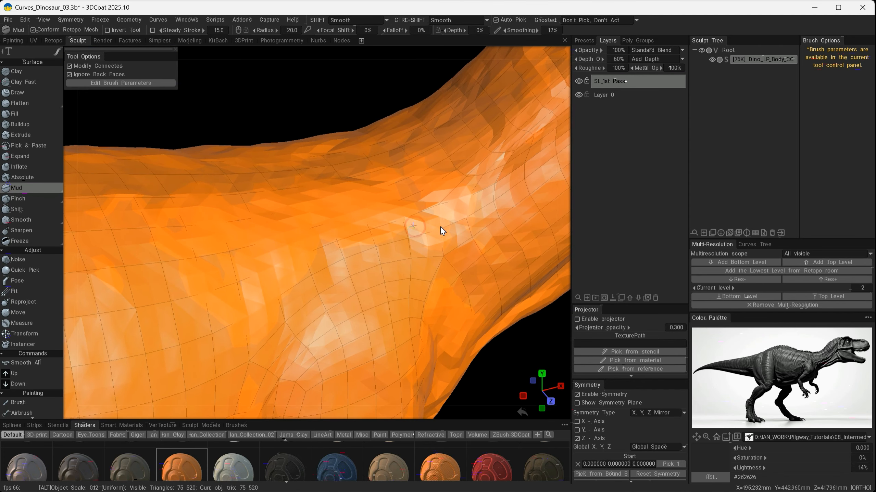
mouse_move(362, 195)
mouse_down()
mouse_move(294, 207)
mouse_move(209, 258)
mouse_move(309, 238)
mouse_up()
- Conform the retopo mesh on the upper neck and back of the head by brushing at 0% depth
alt+right_drag(408, 213, 305, 223)
alt+middle_drag(466, 168, 336, 250)
alt+drag(336, 250, 392, 194)
alt+right_drag(410, 164, 453, 182)
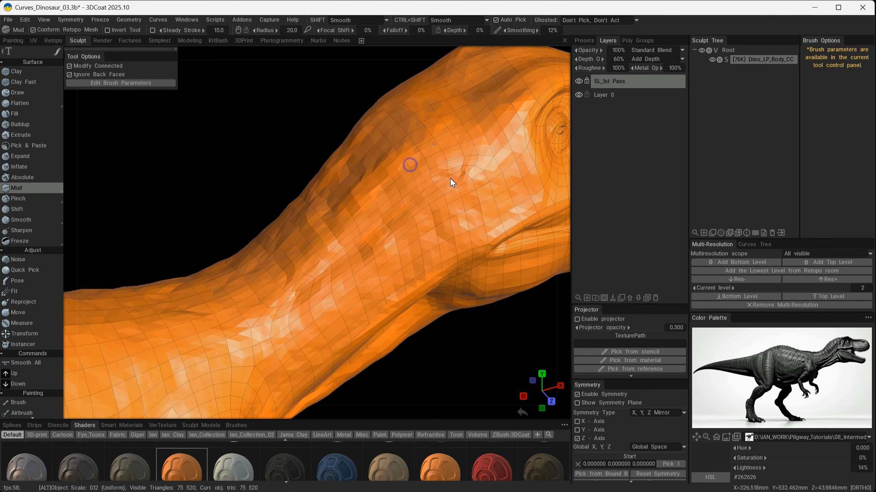
mouse_move(453, 182)
alt+middle_down()
mouse_move(313, 300)
mouse_move(288, 353)
alt+middle_up()
alt+right_drag(288, 353, 284, 269)
mouse_move(332, 256)
mouse_down()
mouse_move(274, 225)
mouse_move(306, 249)
mouse_up()
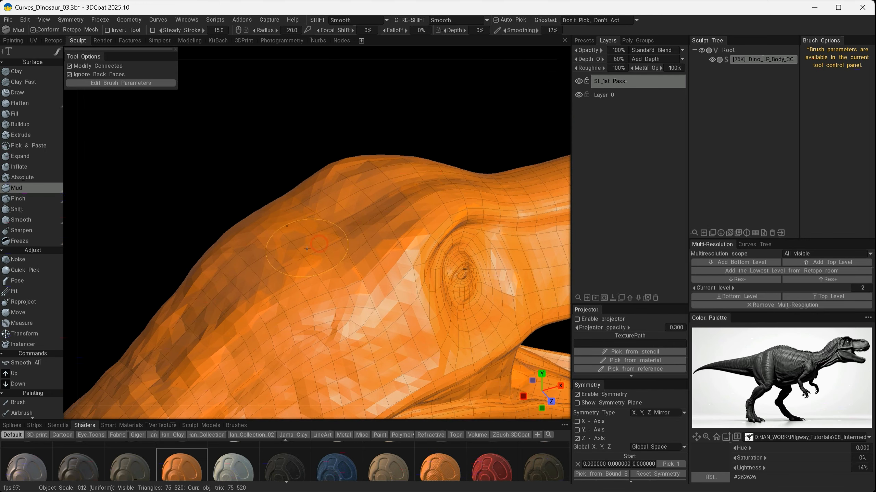
- Set the Mud brush radius to 9.39 for the area around the eye and snout
alt+right_drag(347, 243, 269, 236)
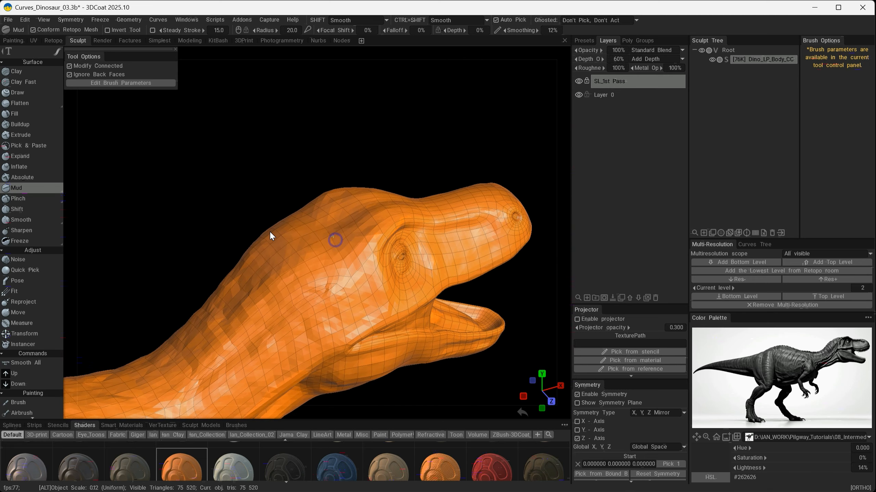
alt+drag(331, 256, 276, 231)
alt+middle_drag(466, 269, 364, 241)
alt+right_drag(364, 241, 436, 264)
alt+right_drag(338, 243, 376, 264)
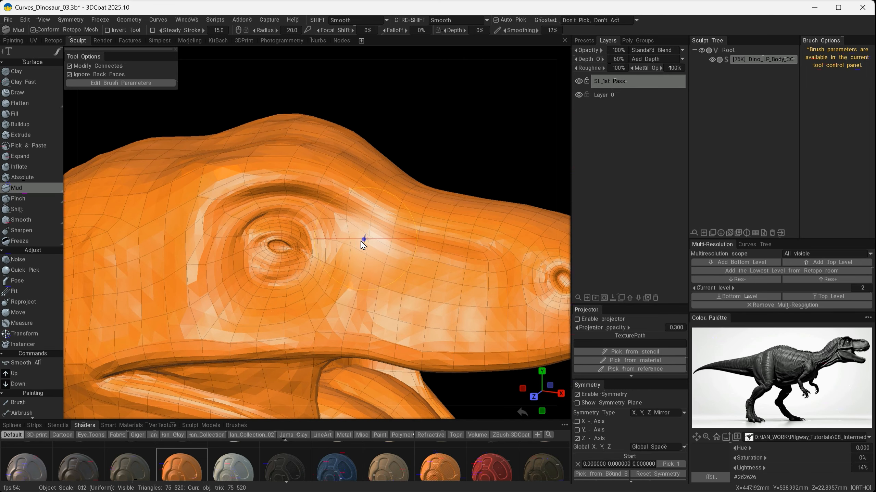
right_drag(363, 239, 348, 228)
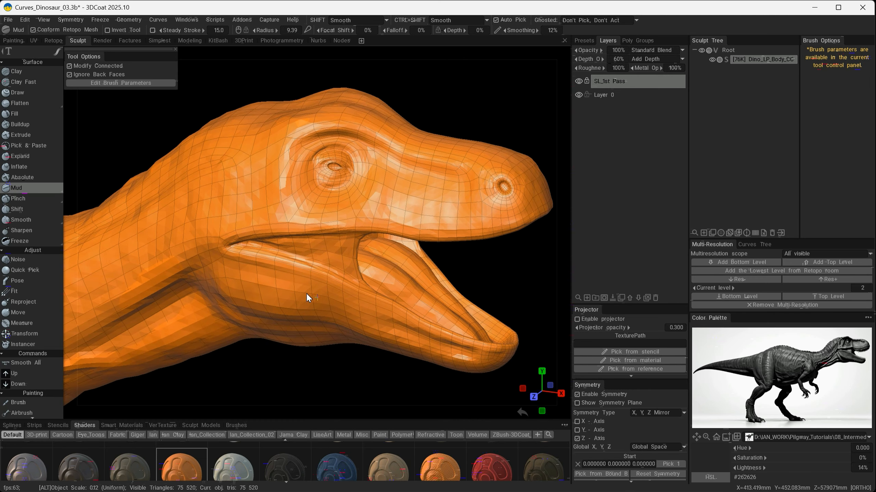
- Examine the retopo wireframe against the sculpt around the jaw, throat, chest and arms
alt+drag(308, 297, 270, 242)
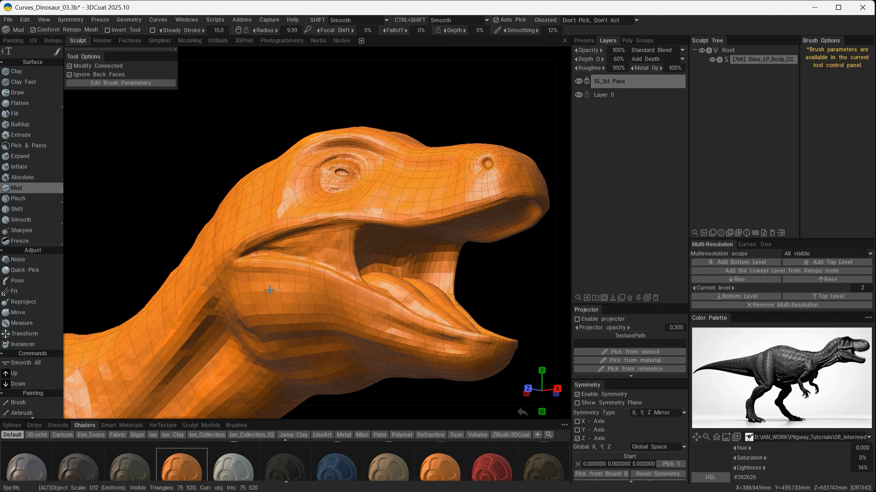
alt+right_drag(313, 263, 272, 335)
alt+middle_drag(269, 341, 419, 145)
alt+middle_drag(292, 301, 318, 282)
alt+drag(318, 282, 301, 278)
alt+right_drag(301, 278, 341, 255)
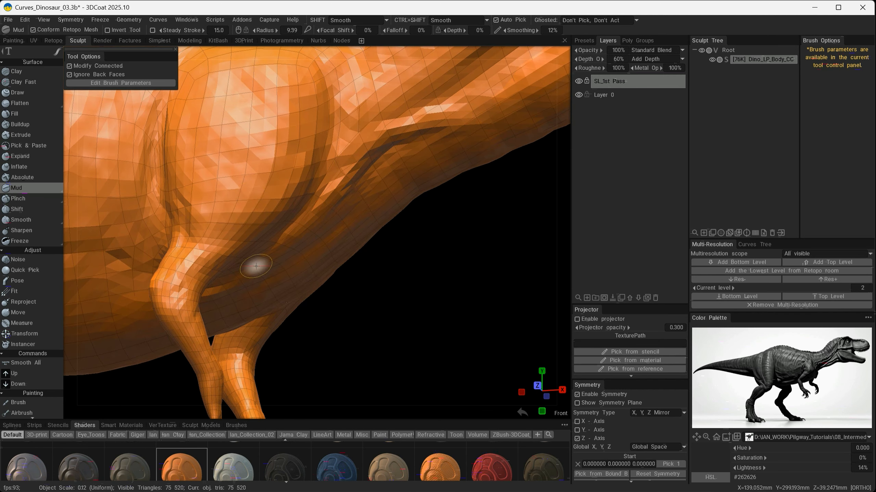
alt+right_drag(360, 201, 187, 221)
alt+middle_drag(187, 221, 339, 202)
alt+drag(272, 273, 269, 297)
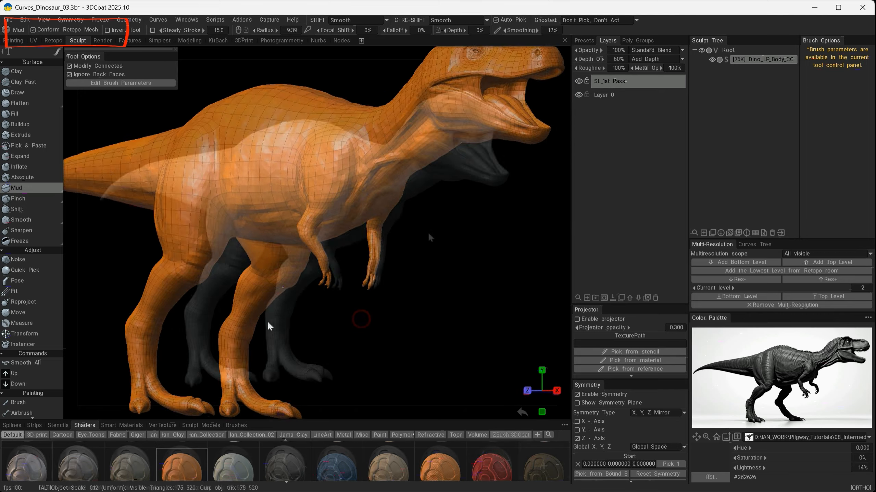
- Review the conformed retopo wireframe on the whole body, including the belly, arms, legs and head
alt+drag(388, 309, 435, 310)
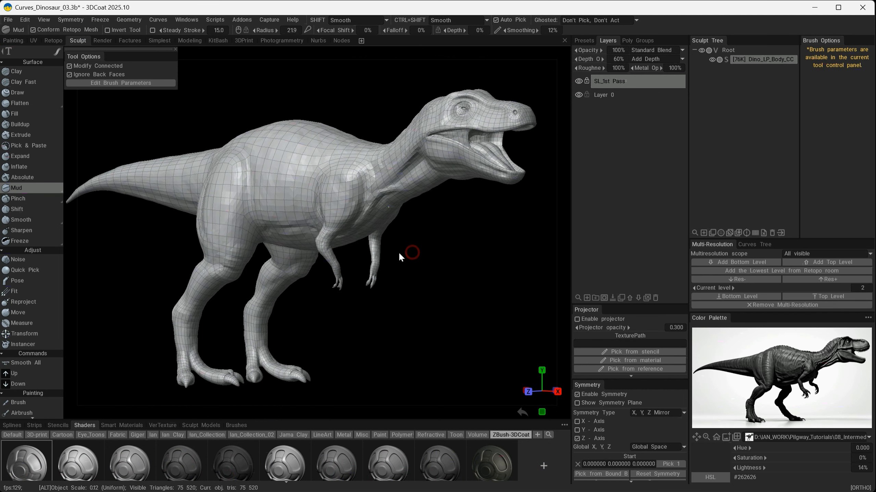
drag(398, 251, 188, 177)
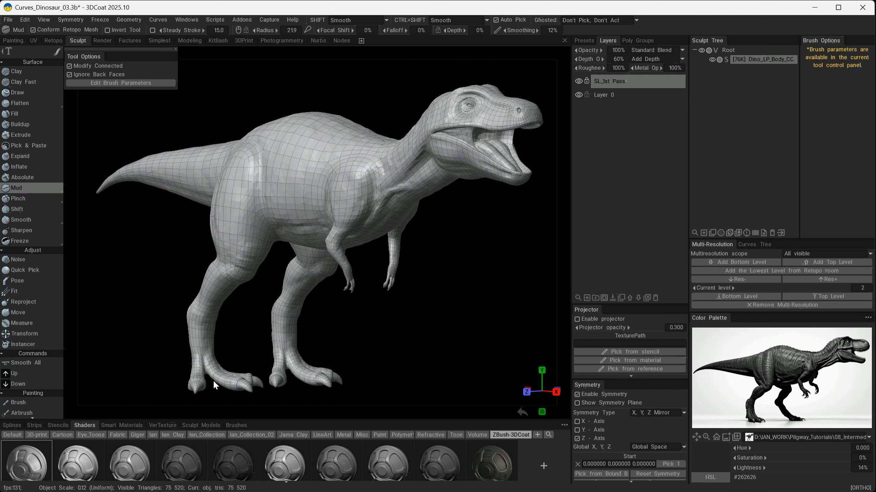
alt+drag(279, 314, 309, 234)
alt+right_drag(350, 195, 456, 229)
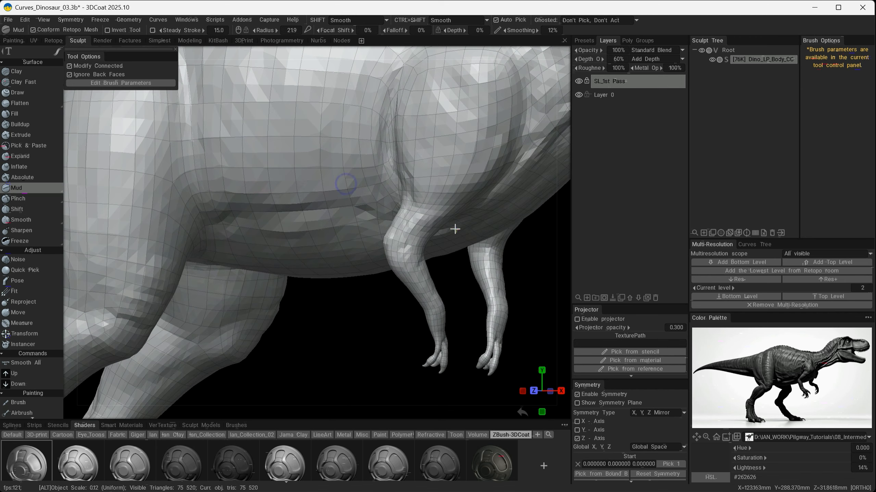
alt+drag(415, 194, 376, 199)
alt+right_drag(376, 200, 258, 274)
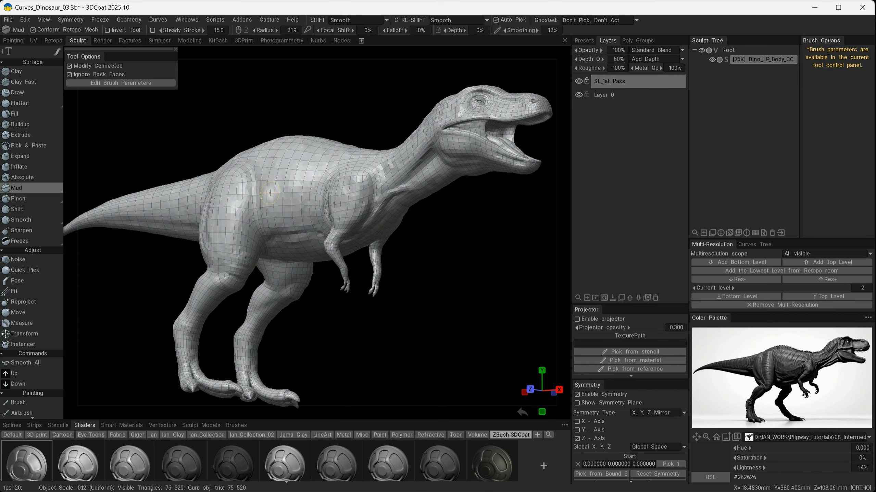
alt+drag(245, 238, 267, 170)
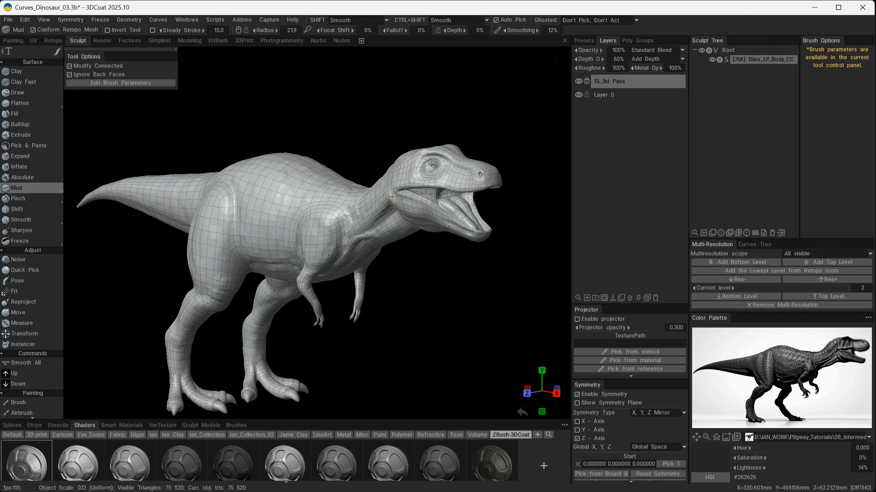
alt+drag(368, 264, 386, 321)
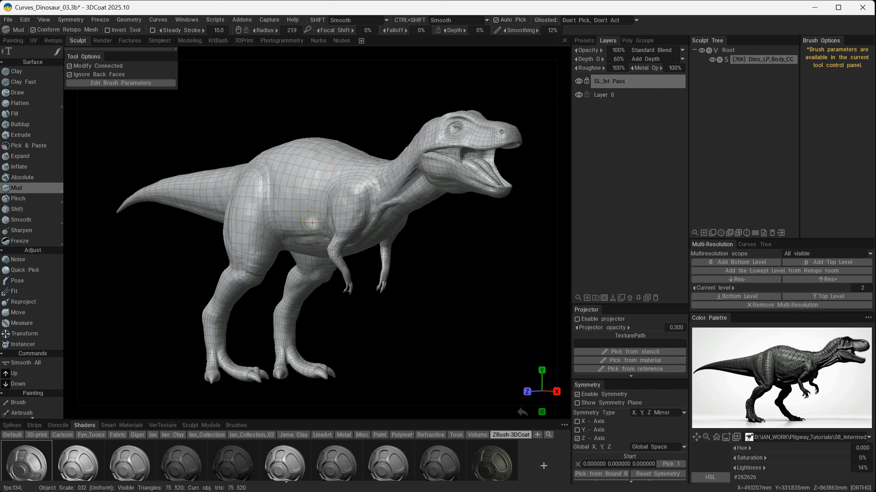
mouse_move(307, 278)
alt+mouse_down()
mouse_move(295, 275)
mouse_move(308, 270)
alt+mouse_up()
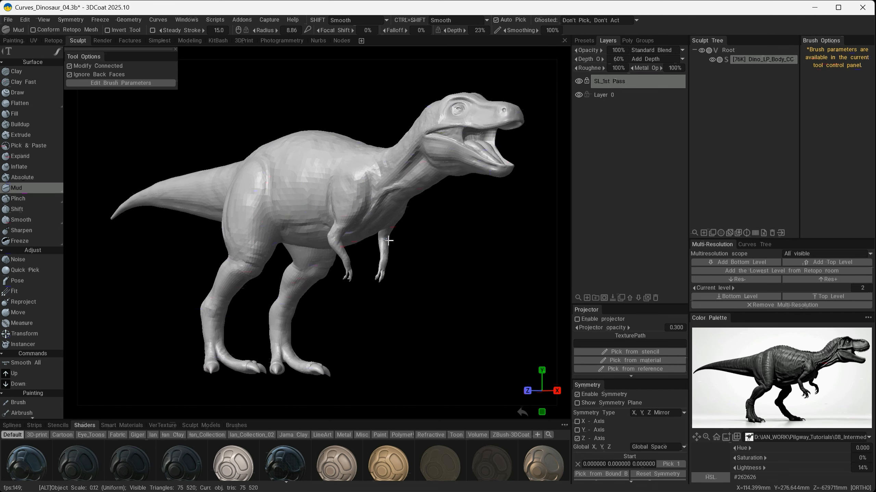
- Add a top multi-resolution level to the dinosaur body and create a new layer named SL_2nd Pass
mouse_move(400, 255)
alt+mouse_down()
mouse_move(426, 246)
mouse_move(408, 250)
mouse_move(442, 220)
alt+mouse_up()
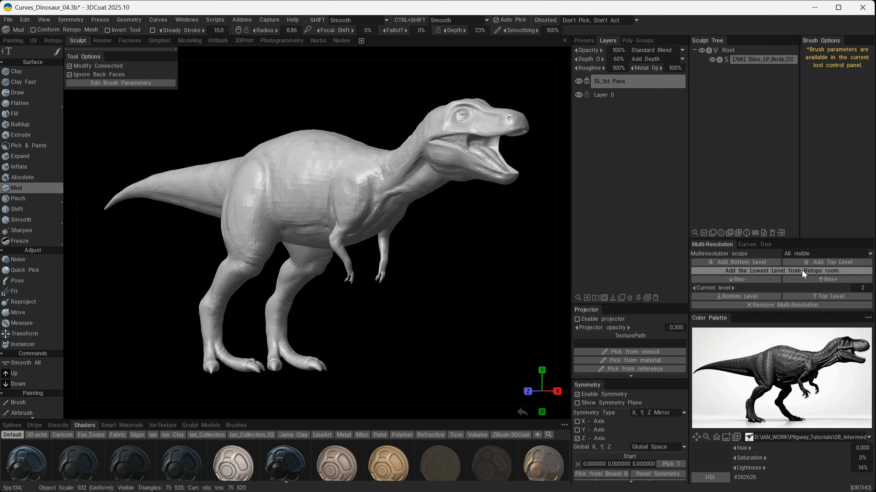
click(820, 261)
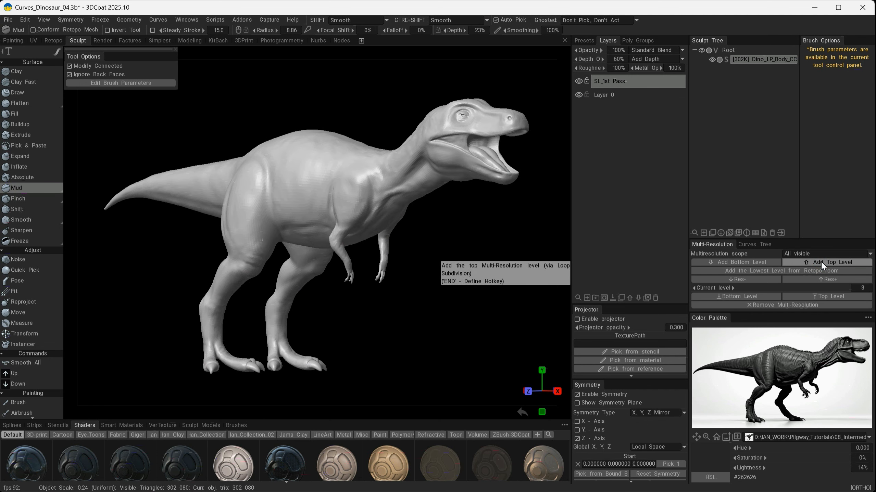
click(587, 297)
double_click(606, 82)
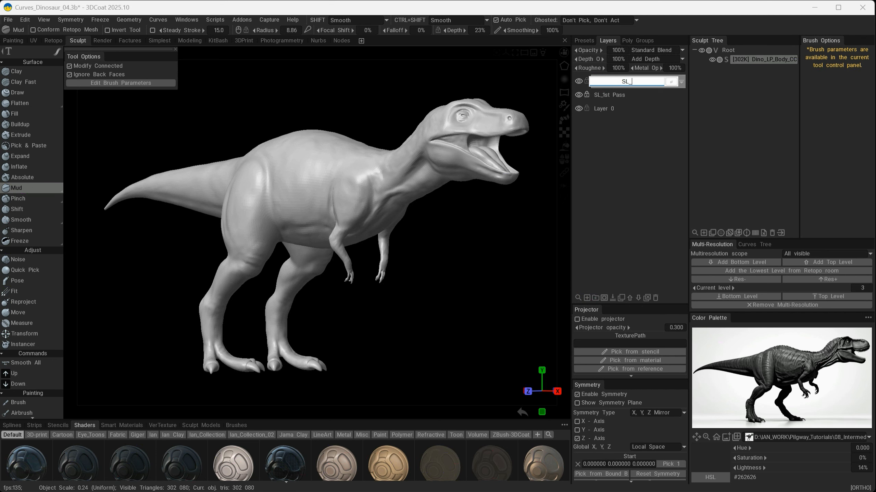
text(SL_2nd)
text(Pass)
key(Return)
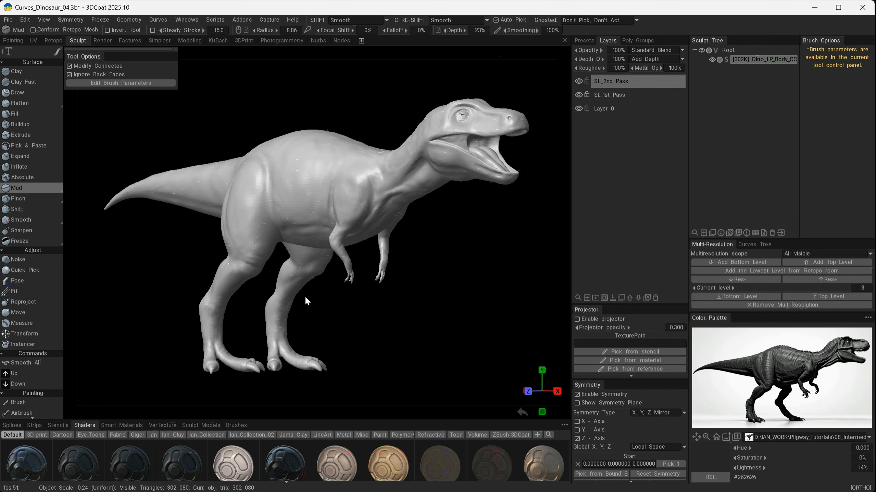
- Compare the model's neck and shoulder with an enlarged view of the same area in the reference image
alt+right_drag(464, 259, 482, 283)
alt+middle_drag(426, 219, 364, 317)
alt+right_drag(364, 316, 424, 330)
alt+drag(424, 330, 443, 321)
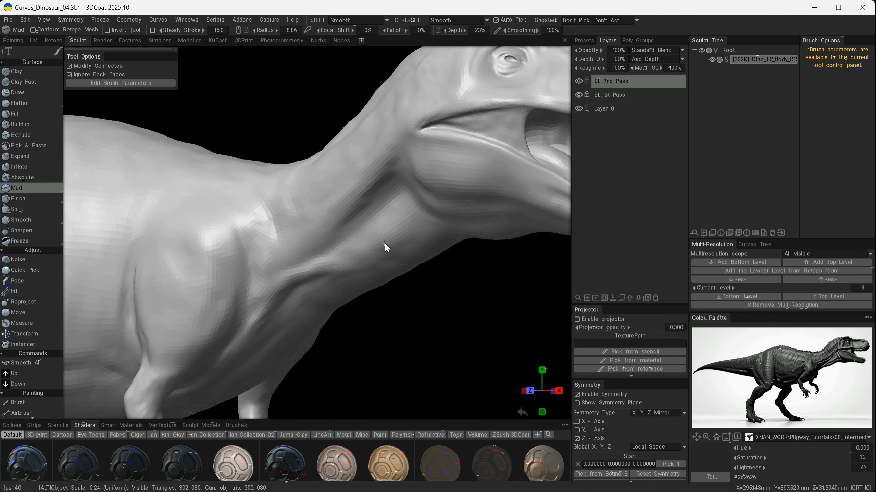
alt+drag(386, 247, 397, 193)
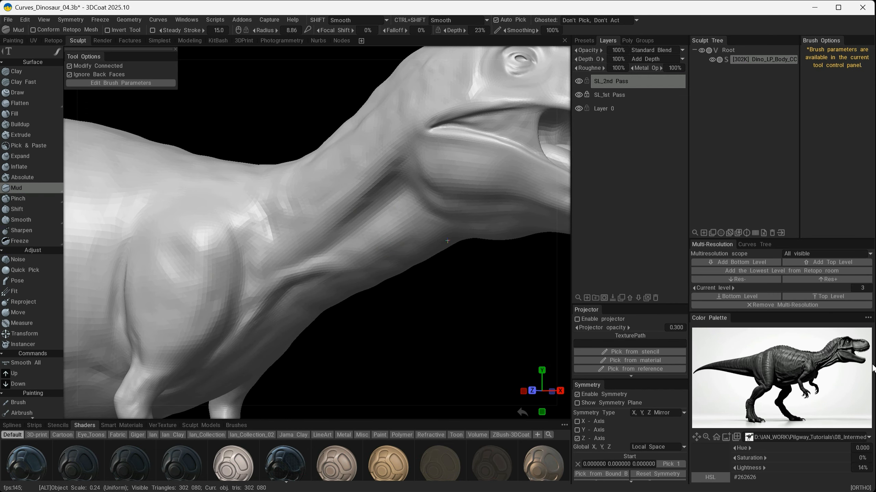
alt+right_drag(786, 372, 847, 372)
alt+middle_drag(844, 365, 732, 404)
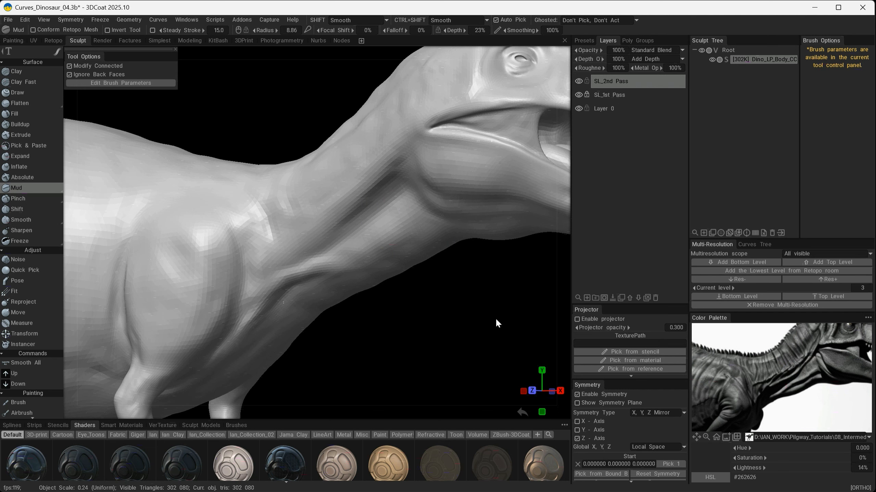
- Sculpt long muscle strands along the side of the neck with the Mud brush at 23% depth, radius 5.46 to 6.77
mouse_move(345, 224)
alt+mouse_down()
mouse_move(405, 180)
mouse_move(420, 156)
mouse_move(373, 207)
mouse_move(298, 254)
alt+mouse_up()
mouse_move(348, 253)
alt+mouse_down()
mouse_move(377, 268)
mouse_move(387, 247)
alt+mouse_up()
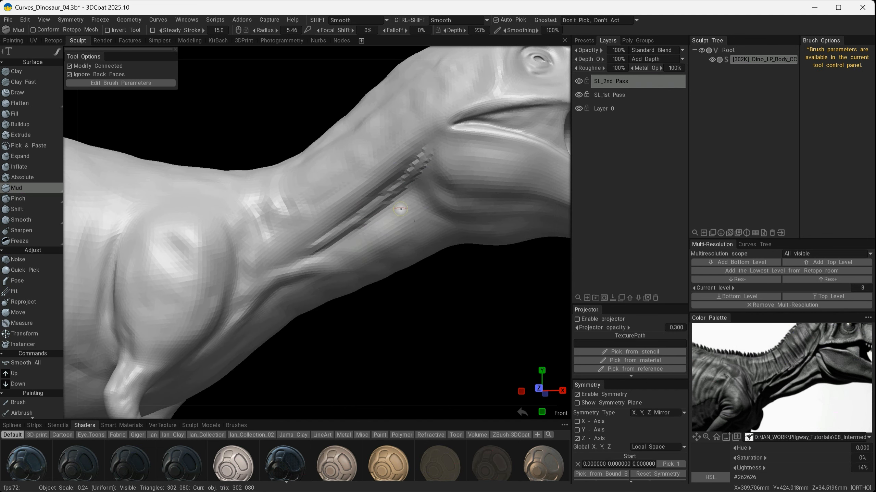
drag(410, 207, 318, 259)
mouse_move(358, 238)
alt+mouse_down()
mouse_move(390, 239)
mouse_move(366, 247)
alt+mouse_up()
right_click(376, 171)
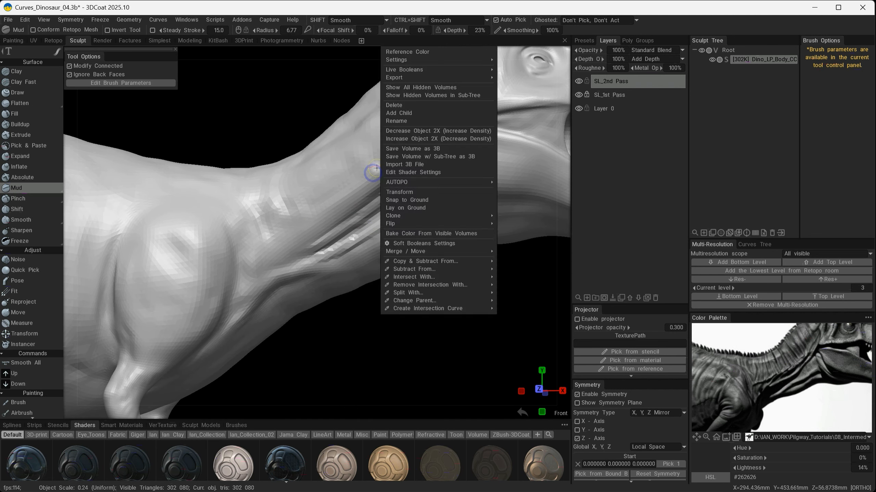
mouse_move(417, 131)
mouse_down()
mouse_move(272, 249)
mouse_move(282, 236)
mouse_up()
drag(263, 270, 312, 220)
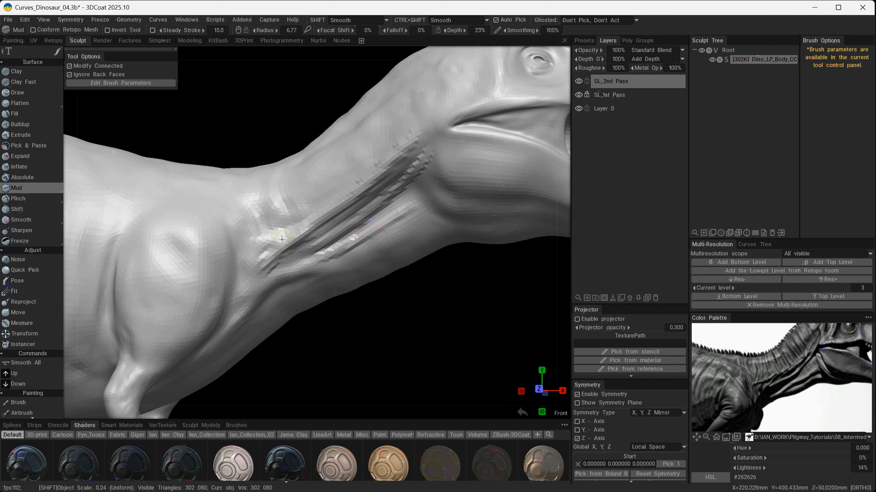
- Smooth the neck muscle strands with a brush radius of 9.65, undoing one smoothing stroke
right_drag(282, 242, 283, 242)
mouse_move(280, 239)
shift+mouse_down()
mouse_move(265, 264)
mouse_move(300, 232)
mouse_move(267, 241)
mouse_move(349, 194)
mouse_move(274, 227)
mouse_move(344, 200)
shift+mouse_up()
key(ctrl+z)
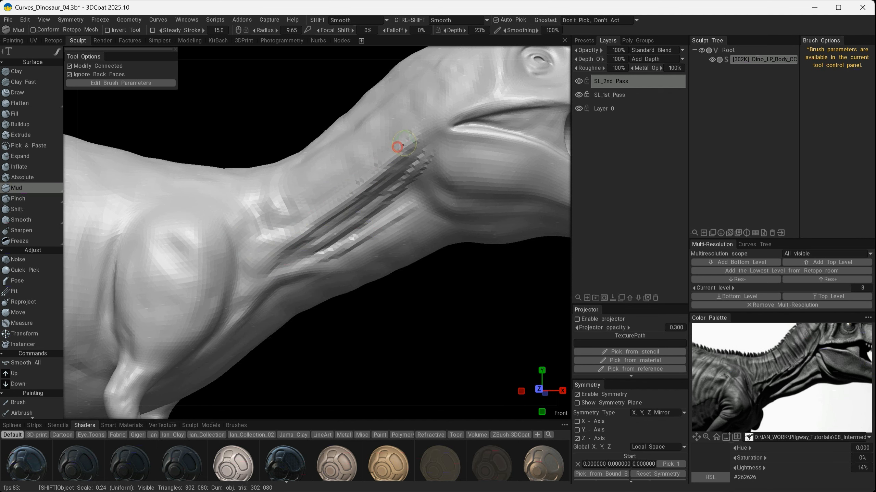
mouse_move(414, 130)
shift+mouse_down()
mouse_move(401, 186)
mouse_move(322, 256)
mouse_move(362, 243)
mouse_move(325, 254)
shift+mouse_up()
alt+drag(407, 213, 403, 208)
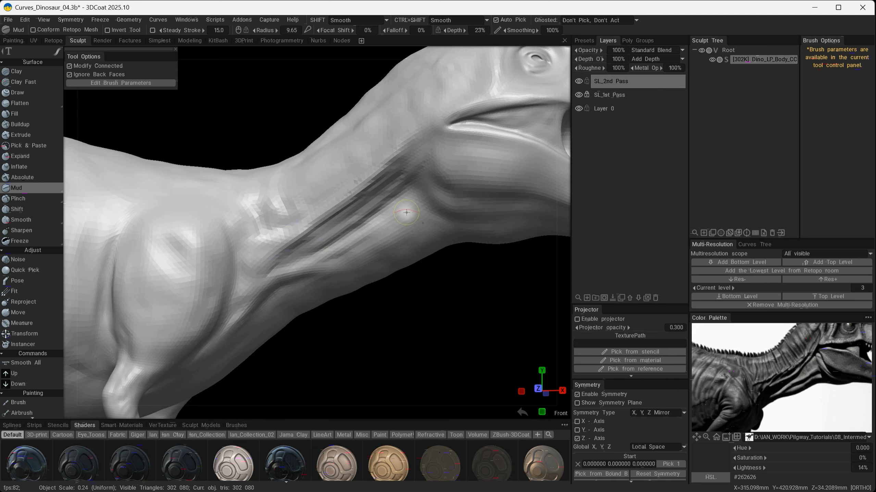
- Sculpt further muscle strands on the lower neck behind the jaw at radius 5.99 and smooth them
right_drag(403, 209, 391, 203)
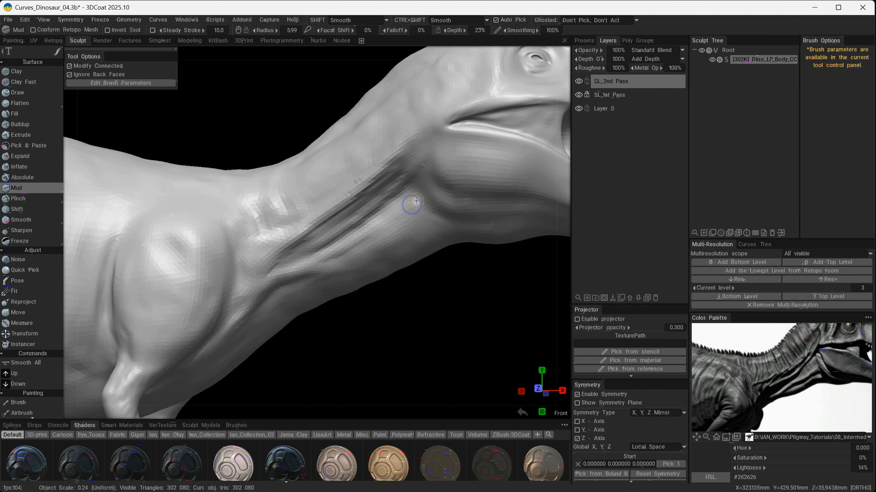
mouse_move(416, 201)
mouse_down()
mouse_move(313, 254)
mouse_move(418, 187)
mouse_move(315, 275)
mouse_move(427, 218)
mouse_up()
key(ctrl+z)
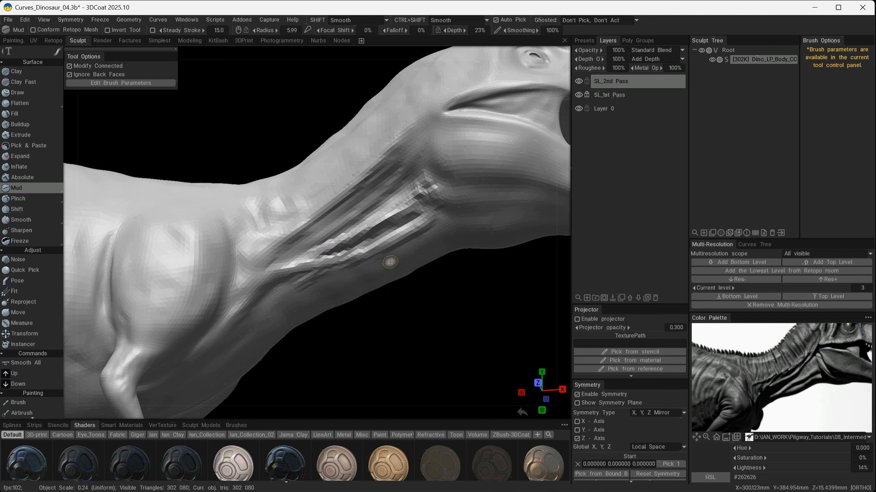
mouse_move(357, 241)
alt+mouse_down()
mouse_move(385, 256)
mouse_move(380, 287)
mouse_move(449, 313)
mouse_move(358, 265)
alt+mouse_up()
mouse_move(398, 212)
shift+mouse_down()
mouse_move(332, 245)
mouse_move(383, 216)
mouse_move(368, 208)
mouse_move(382, 199)
shift+mouse_up()
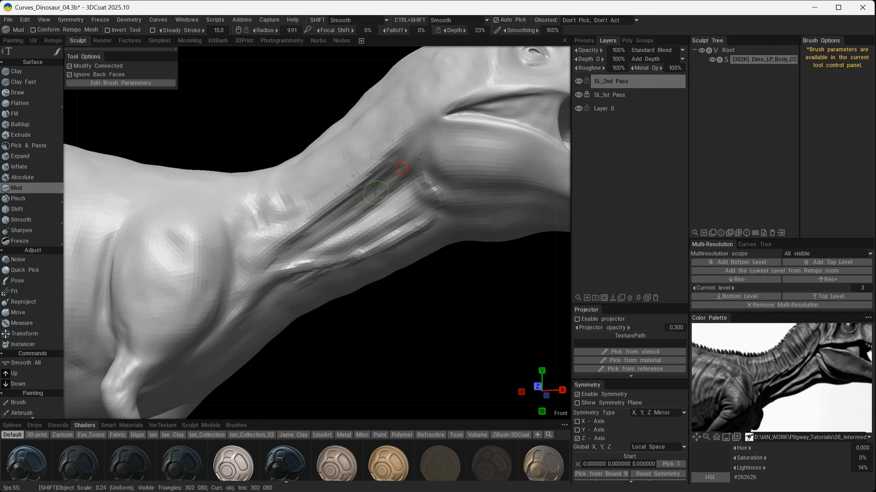
alt+drag(404, 169, 392, 173)
- Build up a muscle fold at the throat base in front of the shoulder and smooth it with a larger brush
drag(241, 334, 329, 269)
right_drag(282, 299, 289, 293)
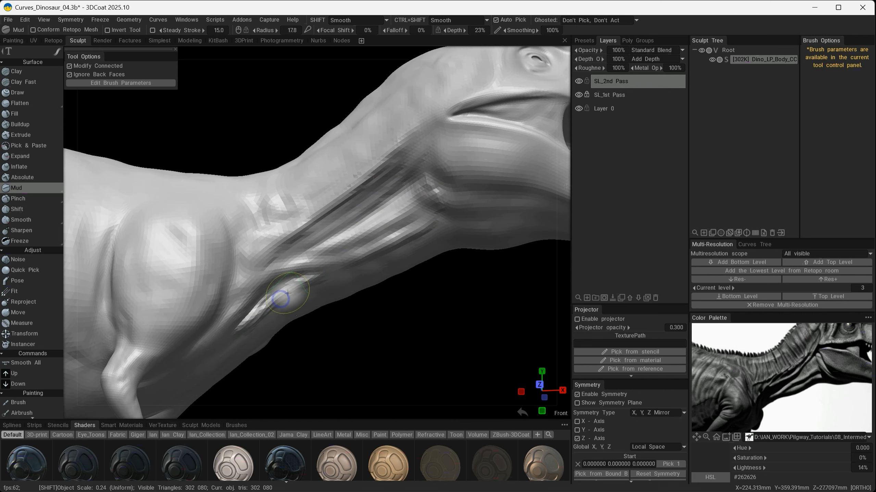
mouse_move(289, 294)
shift+mouse_down()
mouse_move(263, 316)
mouse_move(318, 275)
shift+mouse_up()
mouse_move(377, 256)
alt+mouse_down()
mouse_move(397, 280)
mouse_move(287, 303)
mouse_move(349, 262)
alt+mouse_up()
- Set the Mud brush to radius 12.3 and depth 94%, and stroke across the middle neck strands
right_drag(457, 178, 453, 168)
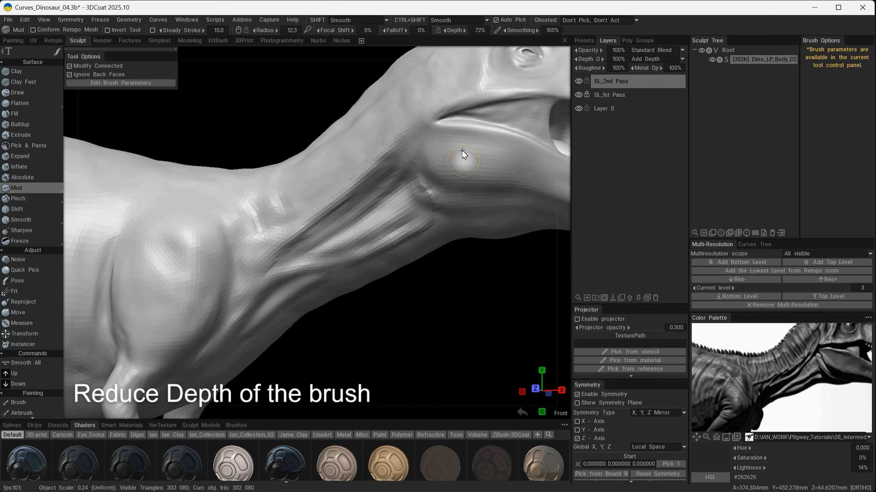
mouse_move(466, 157)
right_down()
mouse_move(469, 140)
mouse_move(465, 146)
right_up()
drag(396, 207, 370, 235)
mouse_move(374, 285)
alt+mouse_down()
mouse_move(264, 275)
mouse_move(263, 266)
alt+mouse_up()
alt+drag(302, 235, 373, 268)
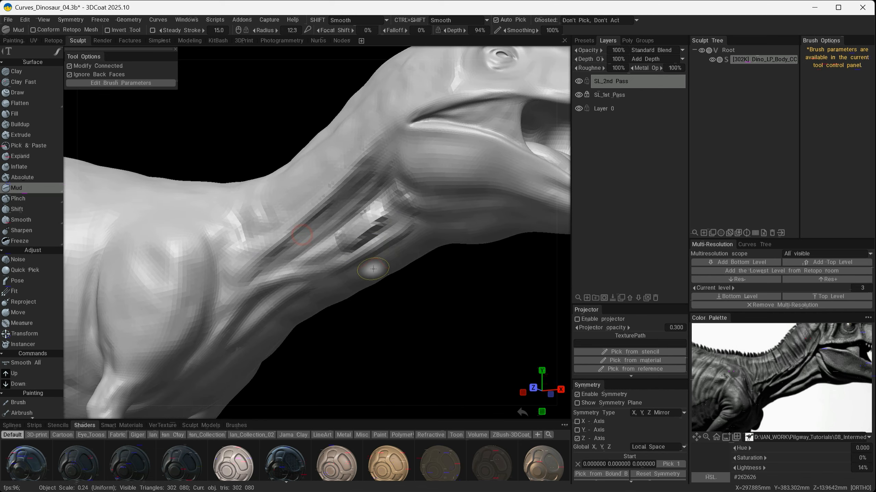
- Undo the last Mud stroke, lower the brush depth to 2%, and rework the middle neck strands with radius 8.60
key(ctrl+z)
alt+drag(351, 234, 366, 225)
right_drag(364, 218, 363, 218)
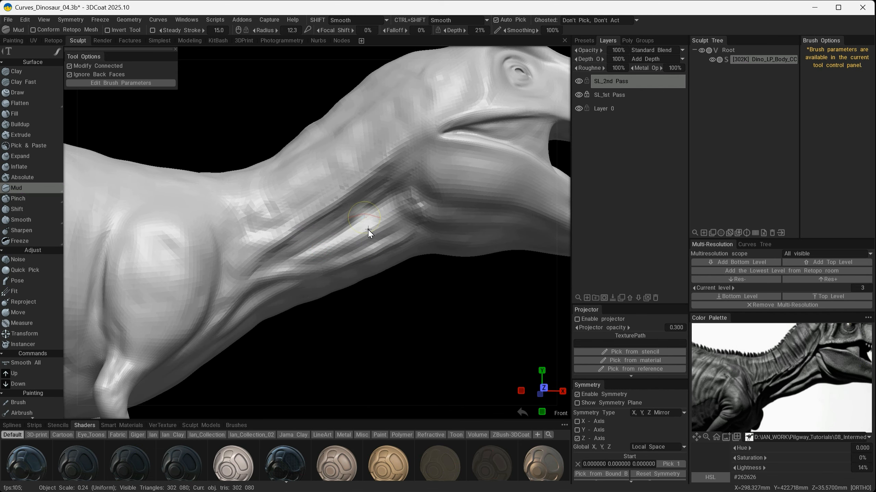
right_drag(369, 229, 368, 233)
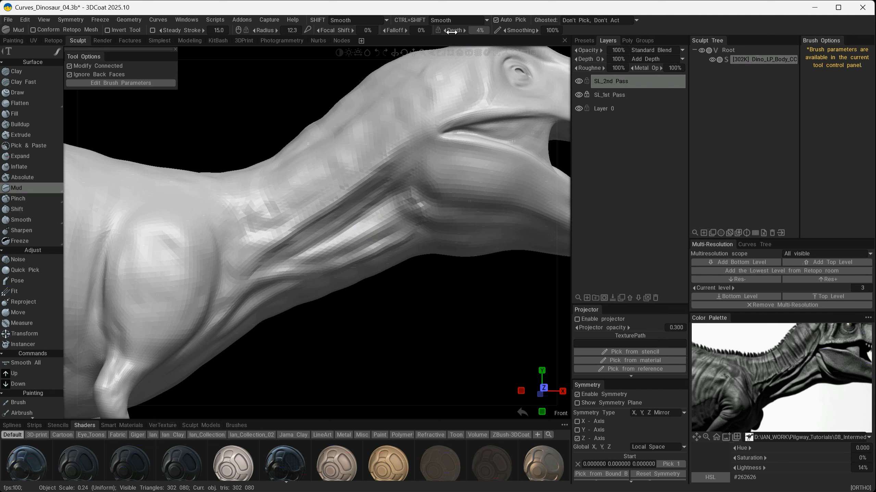
right_drag(399, 206, 347, 230)
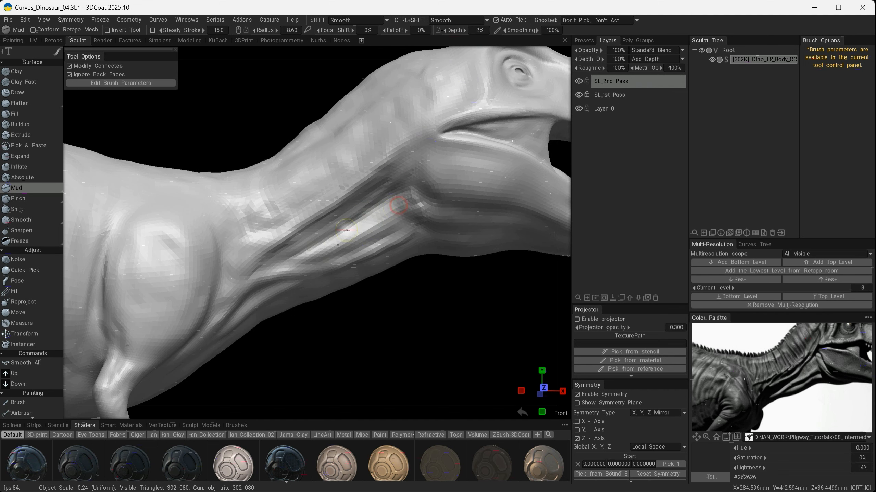
drag(356, 234, 262, 274)
- Stroke along the neck strands toward the shoulder at radius 7.55, undoing one stroke and redoing the neck base
mouse_move(371, 269)
alt+mouse_down()
mouse_move(372, 246)
mouse_move(380, 257)
mouse_move(351, 276)
mouse_move(333, 268)
mouse_move(343, 273)
mouse_move(385, 234)
alt+mouse_up()
alt+drag(432, 204, 404, 191)
drag(401, 224, 285, 261)
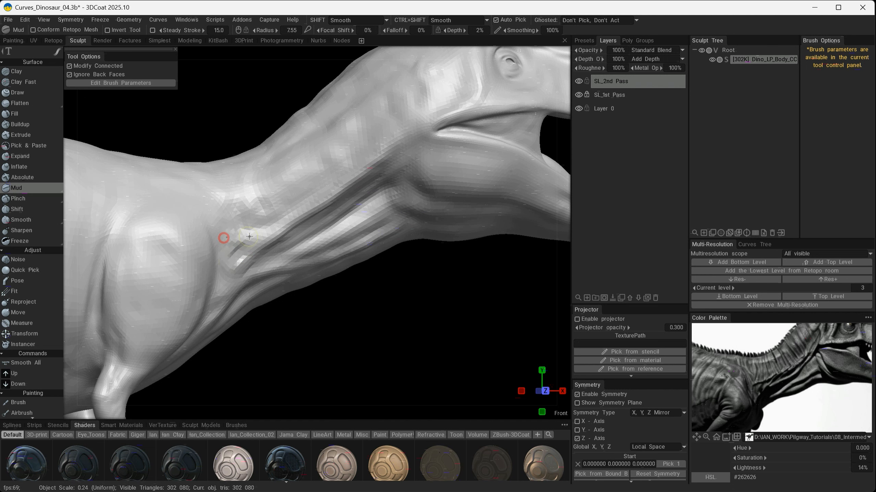
key(ctrl+z)
mouse_move(266, 238)
mouse_down()
mouse_move(245, 270)
mouse_move(223, 270)
mouse_move(220, 261)
mouse_move(238, 281)
mouse_move(239, 262)
mouse_up()
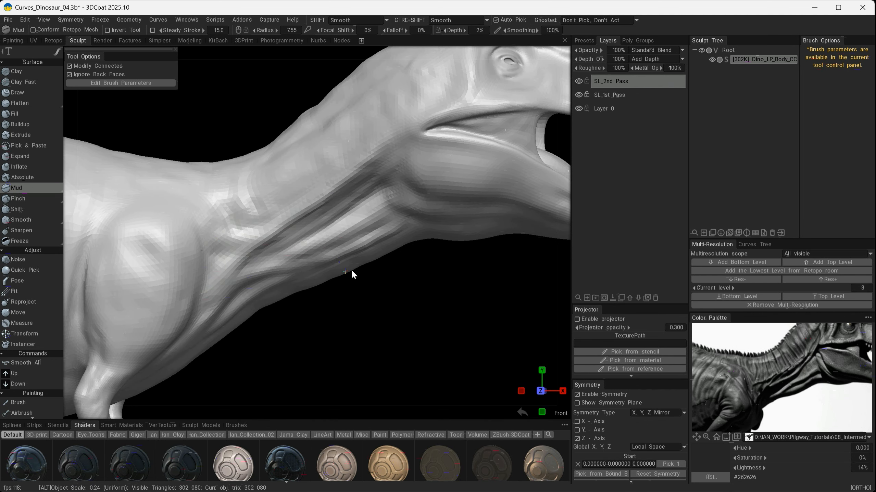
- Add Mud strokes to the upper ends of the neck strands just behind the jaw
alt+drag(352, 274, 321, 252)
alt+right_drag(294, 233, 242, 219)
alt+drag(353, 253, 356, 246)
drag(356, 197, 382, 175)
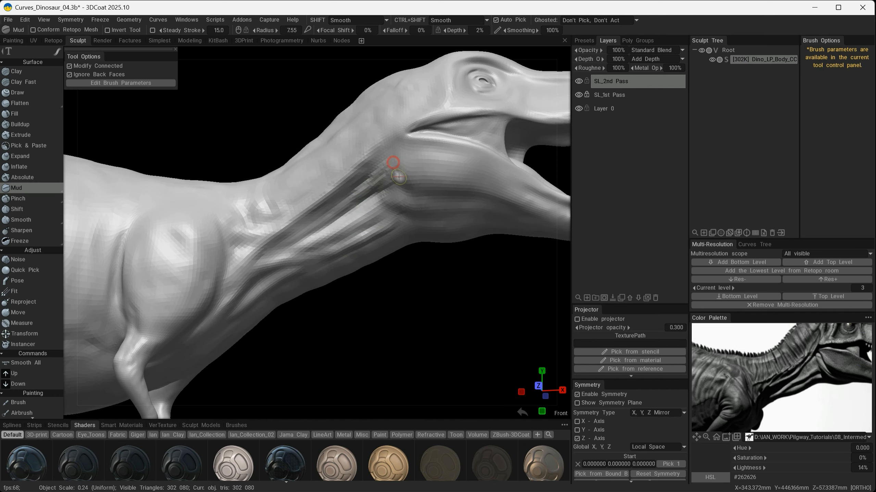
mouse_move(392, 166)
mouse_down()
mouse_move(368, 195)
mouse_move(376, 173)
mouse_move(358, 187)
mouse_move(352, 230)
mouse_up()
- Toggle the visibility of the SL_2nd Pass layer to compare the neck with and without the new muscle detail
scroll(358, 200, down, 8)
scroll(379, 238, up, 7)
alt+drag(387, 263, 404, 263)
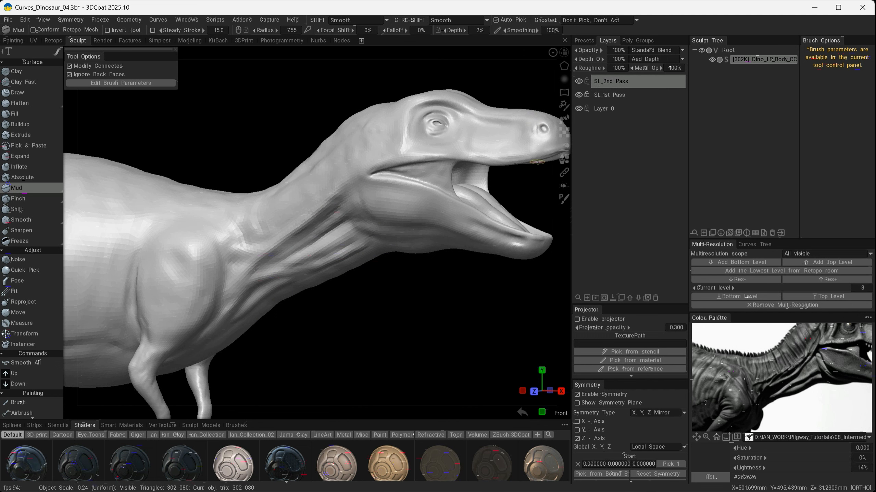
drag(376, 256, 368, 246)
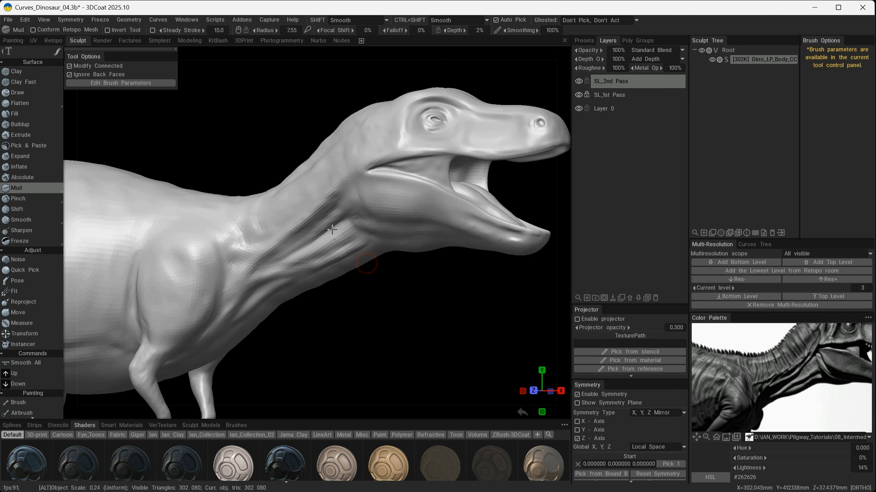
drag(443, 278, 459, 248)
click(578, 81)
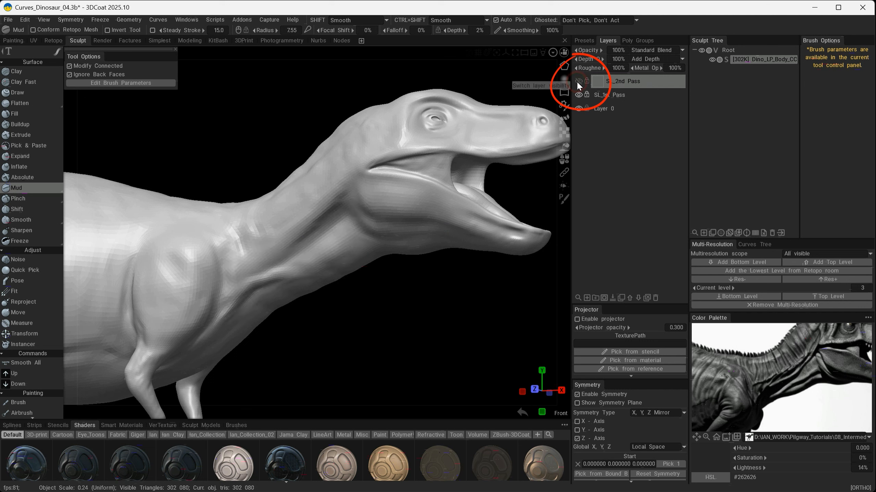
click(578, 82)
click(579, 82)
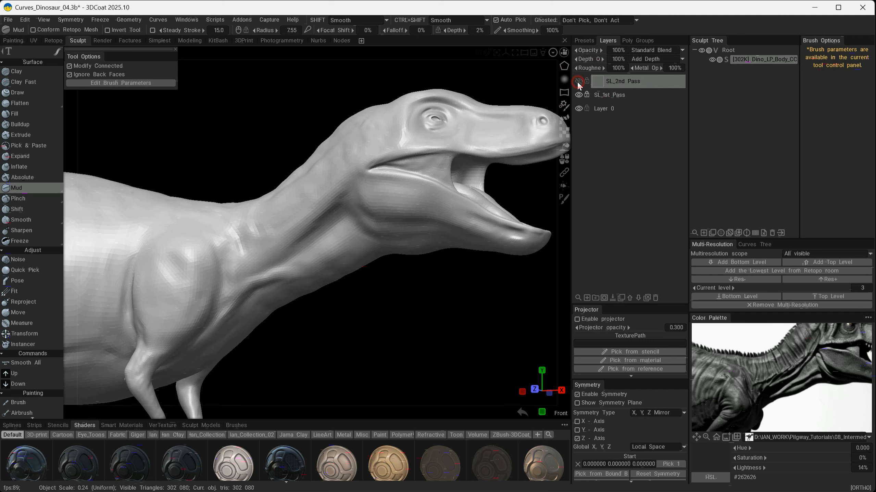
click(578, 83)
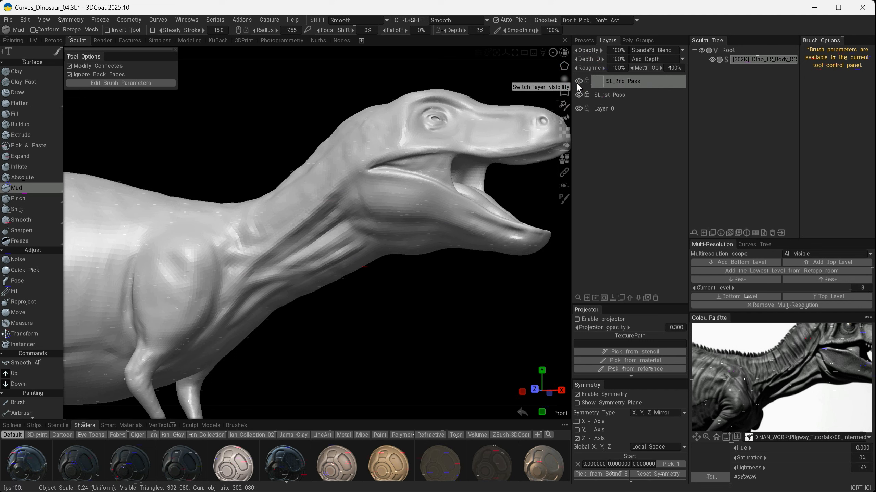
- Try lower and higher depth opacities on the SL_2nd Pass layer, and set the value back to 100%
mouse_move(595, 62)
mouse_down()
mouse_move(581, 61)
mouse_move(591, 61)
mouse_up()
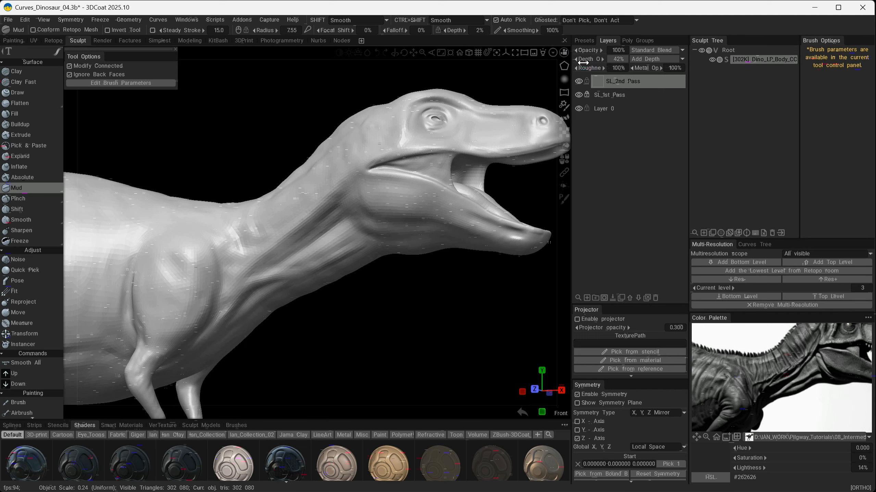
drag(602, 62, 613, 67)
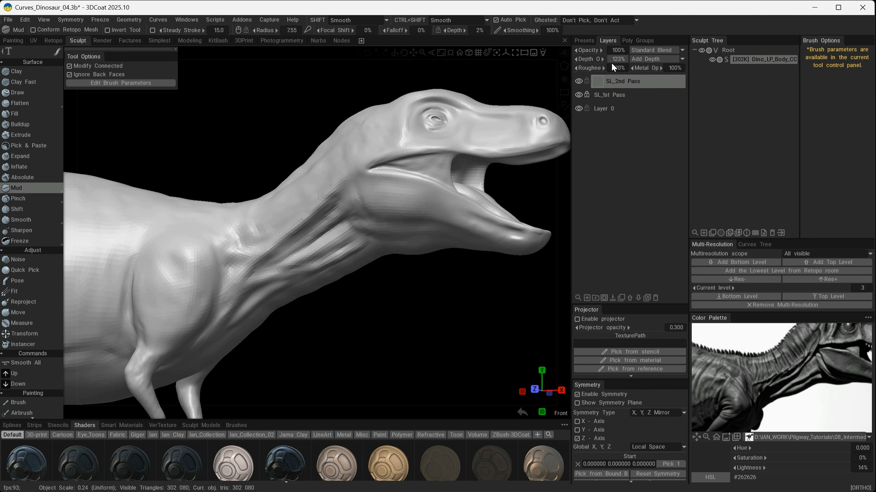
click(618, 61)
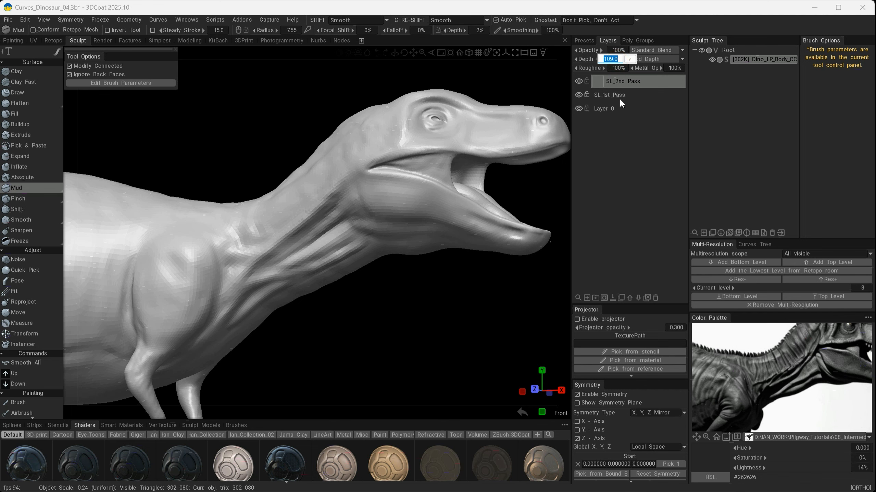
text(100)
key(Return)
- Smooth the upper neck strand with a brush radius of 9.28, undoing the first smoothing stroke
alt+drag(352, 269, 318, 215)
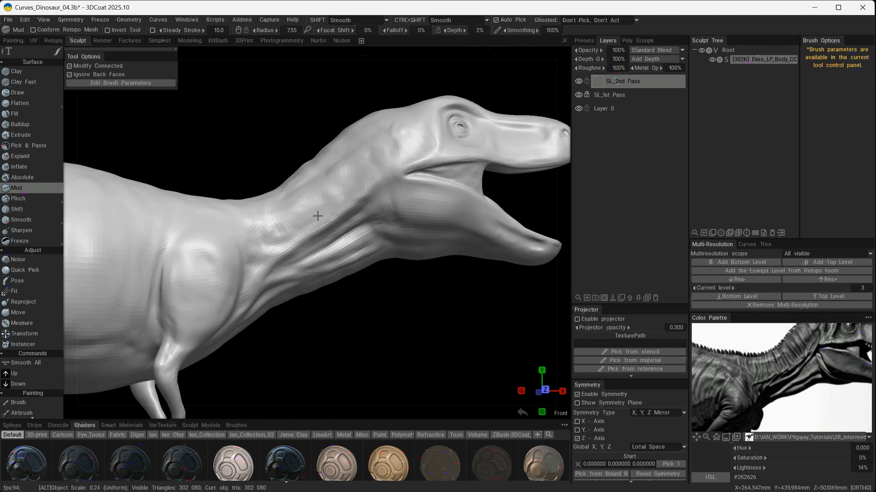
scroll(317, 216, up, 3)
right_drag(325, 210, 329, 212)
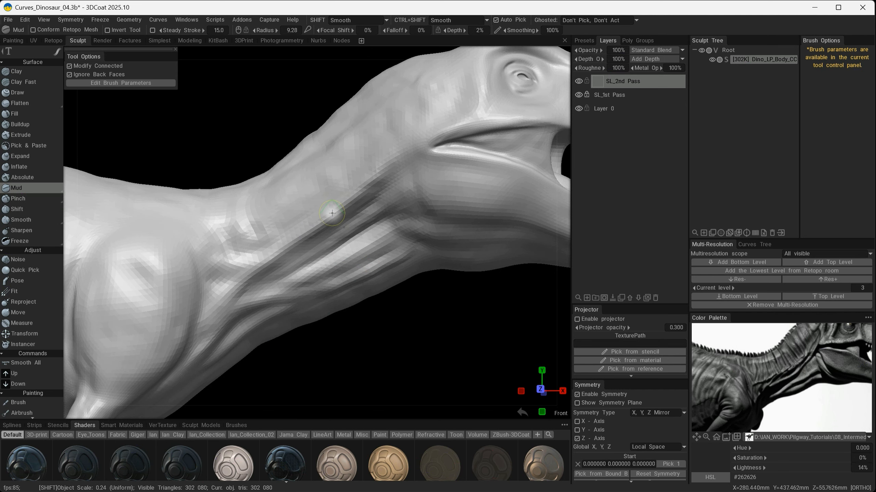
mouse_move(348, 204)
shift+mouse_down()
mouse_move(317, 225)
mouse_move(489, 307)
mouse_move(323, 234)
shift+mouse_up()
key(ctrl+z)
shift+drag(356, 203, 277, 256)
- Hide the SL_1st Pass layer to inspect the second-pass neck detail alone, and show the layer again
alt+drag(432, 280, 403, 273)
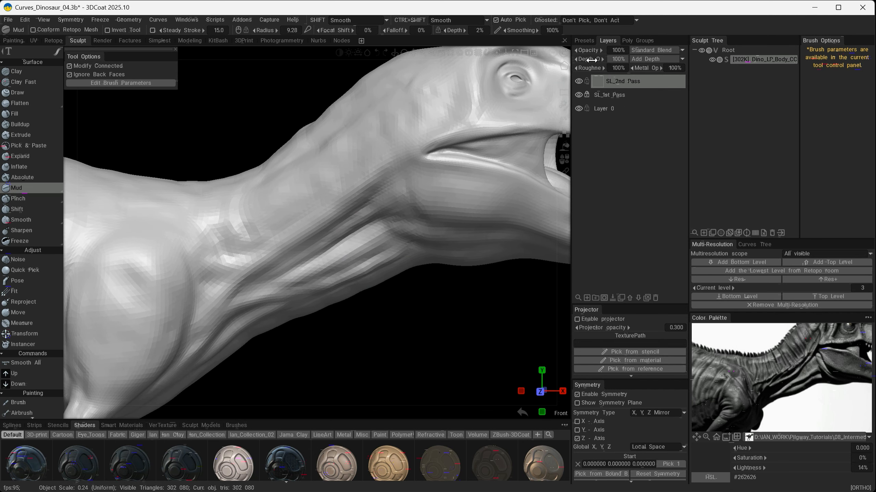
click(578, 99)
alt+drag(378, 342, 358, 193)
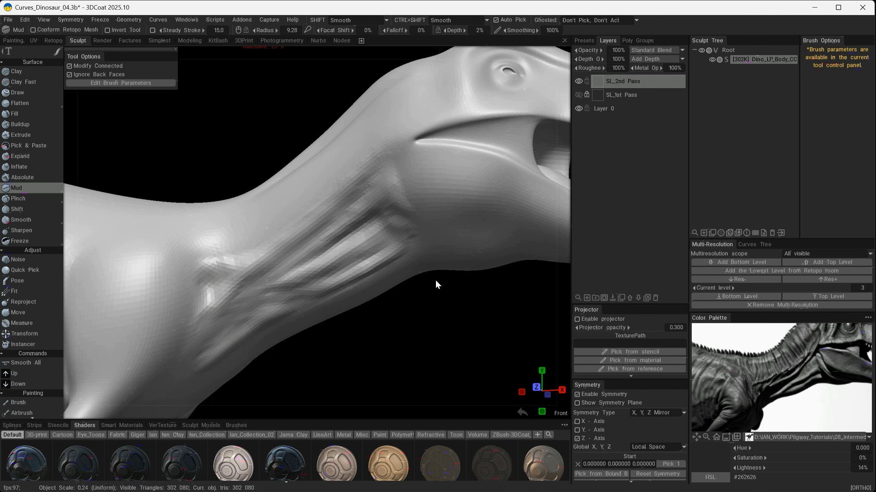
alt+drag(434, 294, 348, 293)
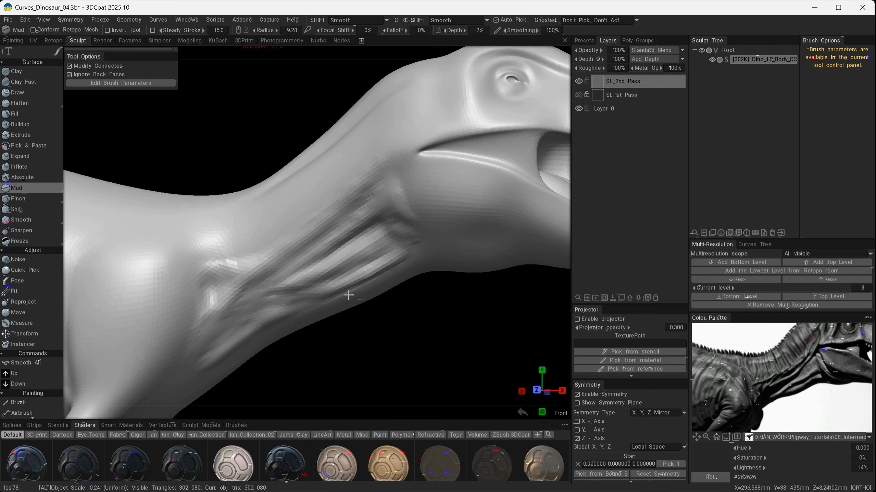
click(579, 95)
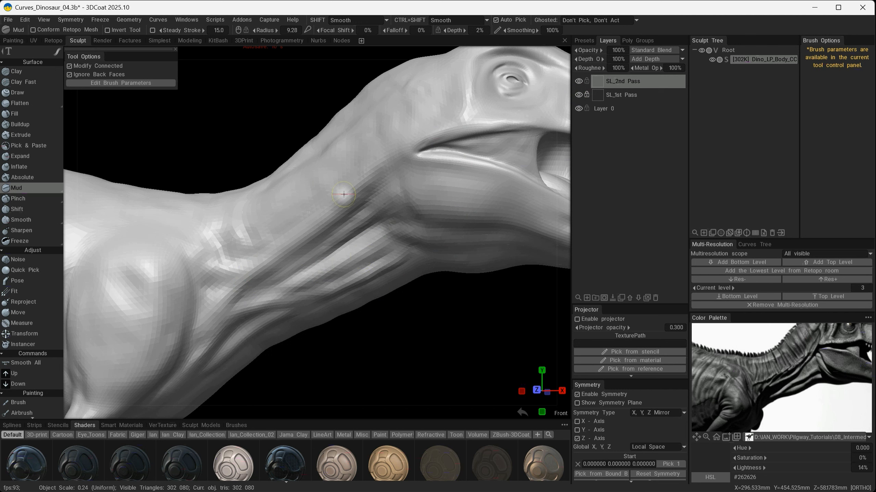
- Step the multi-resolution mesh down to level 1 and back up to level 3 to compare the neck detail
alt+right_drag(432, 230, 405, 234)
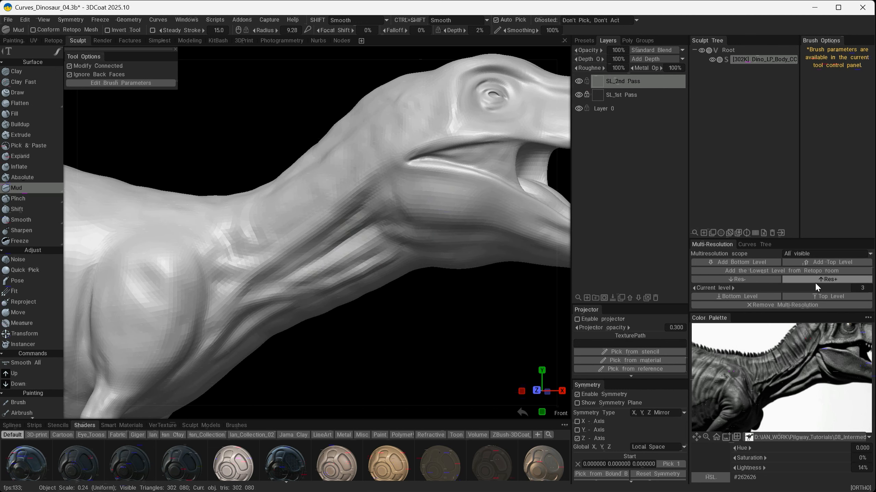
click(761, 280)
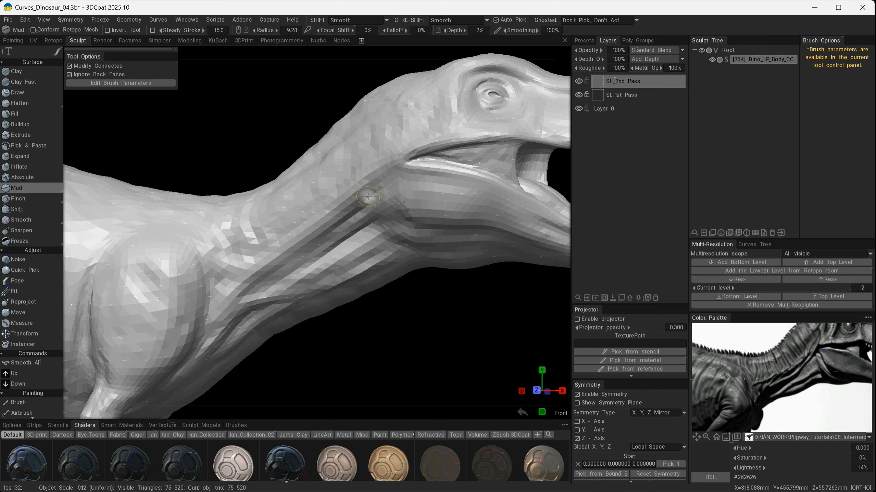
click(732, 280)
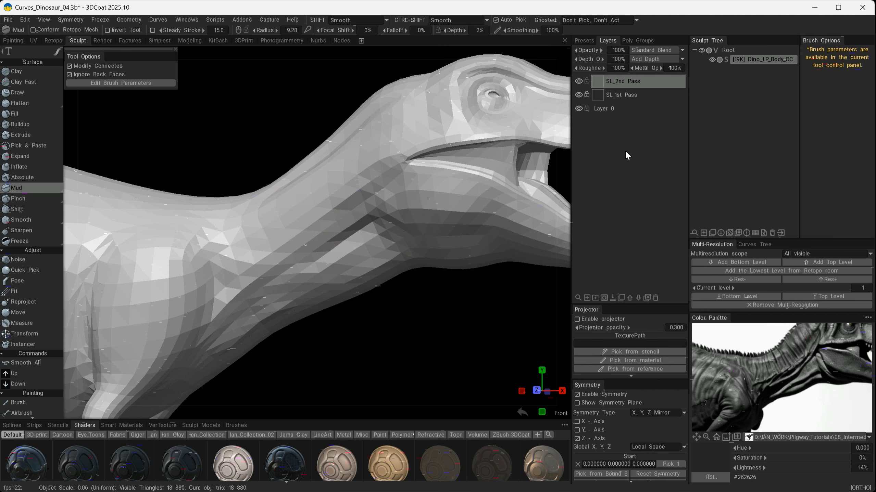
click(828, 279)
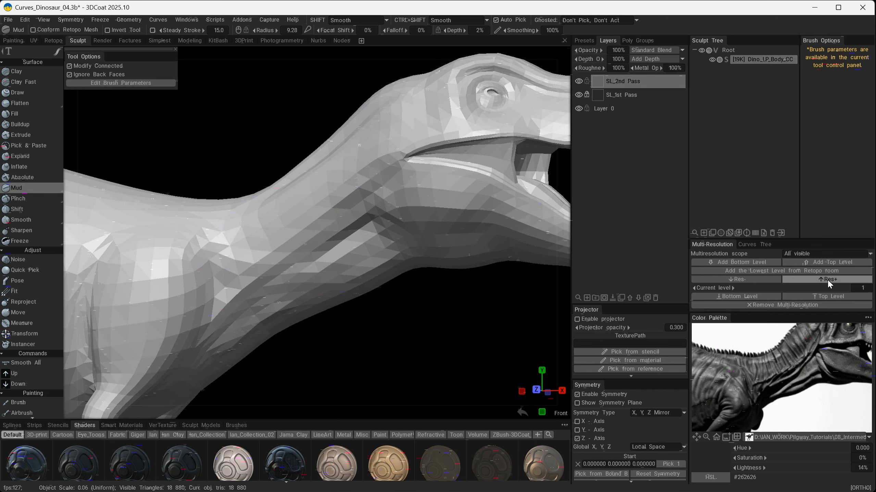
click(829, 281)
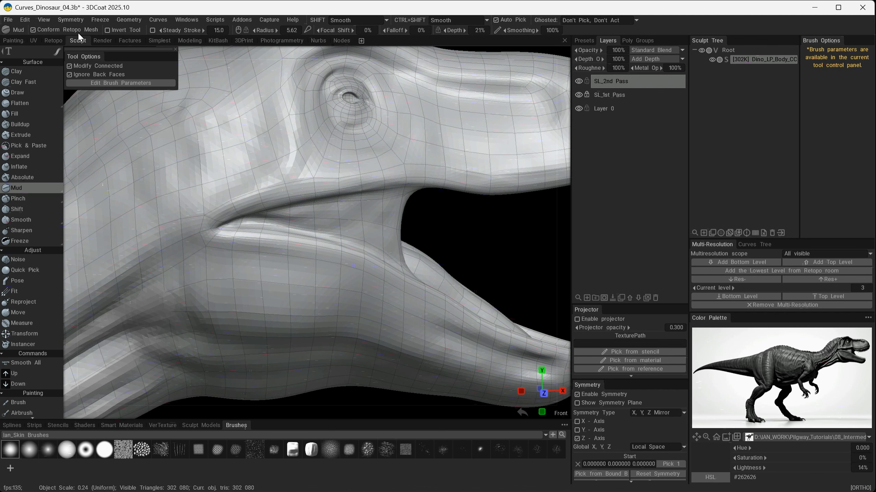
- Inspect the retopo wireframe around the eye and mouth from several angles, and turn off Conform Retopo Mesh
mouse_move(269, 230)
alt+mouse_down()
mouse_move(341, 228)
mouse_move(246, 224)
mouse_move(312, 220)
mouse_move(339, 238)
mouse_move(289, 162)
alt+mouse_up()
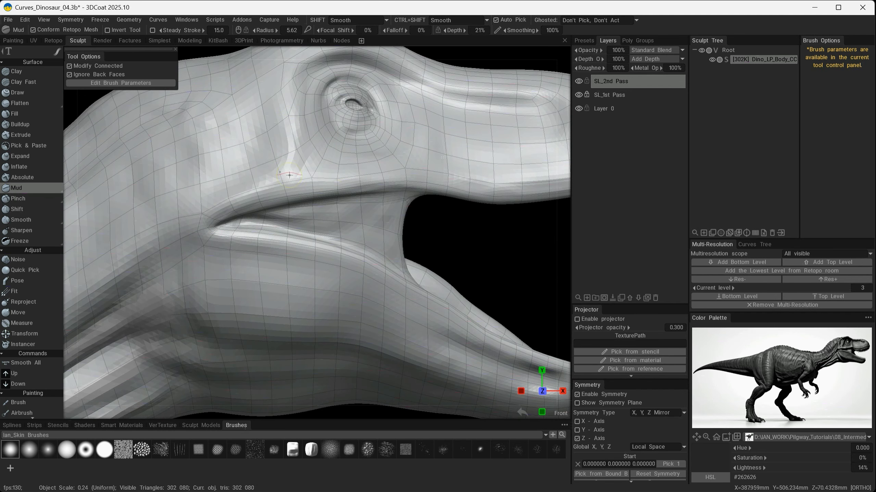
alt+drag(320, 177, 293, 188)
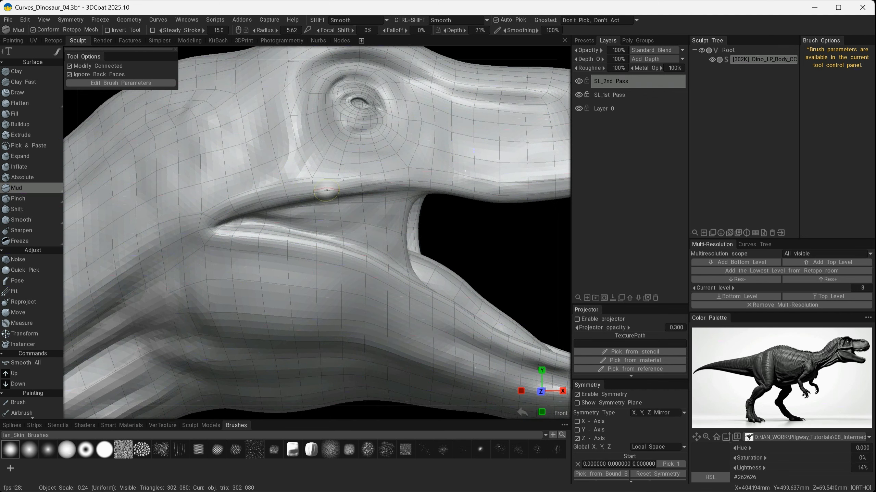
mouse_move(280, 190)
alt+mouse_down()
mouse_move(207, 200)
mouse_move(295, 157)
alt+mouse_up()
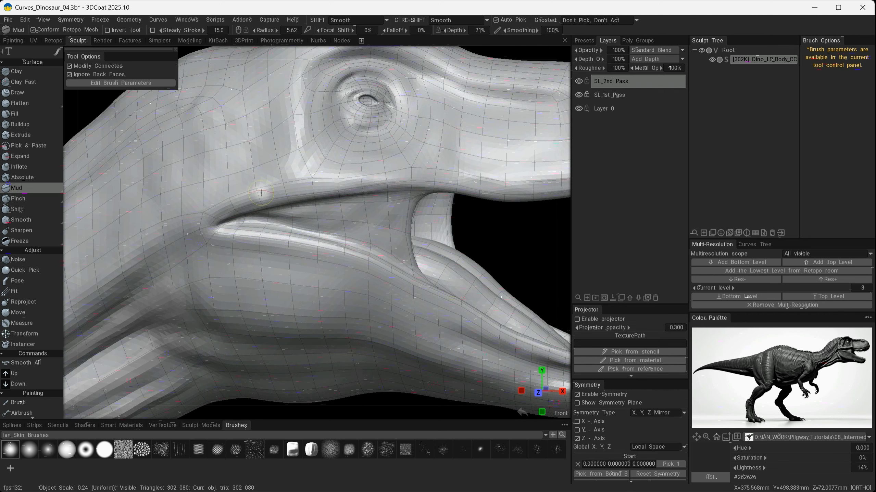
alt+drag(243, 184, 276, 178)
alt+right_drag(334, 156, 237, 161)
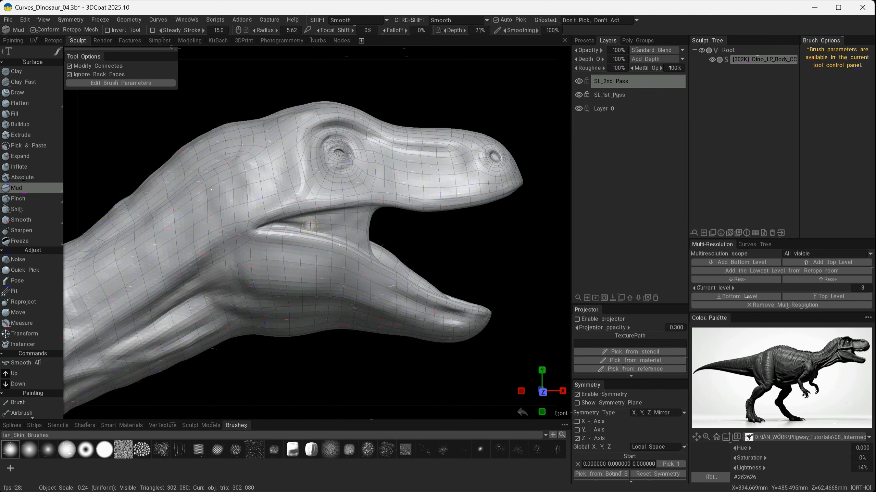
alt+drag(310, 225, 236, 184)
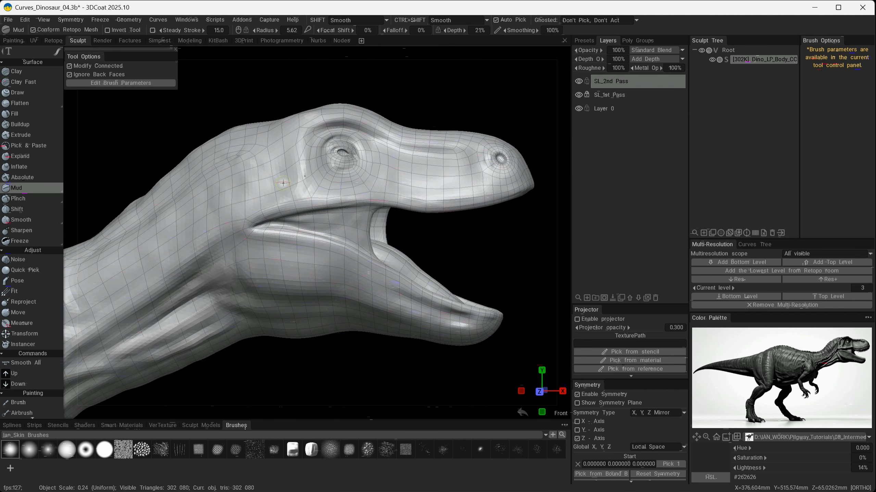
click(33, 30)
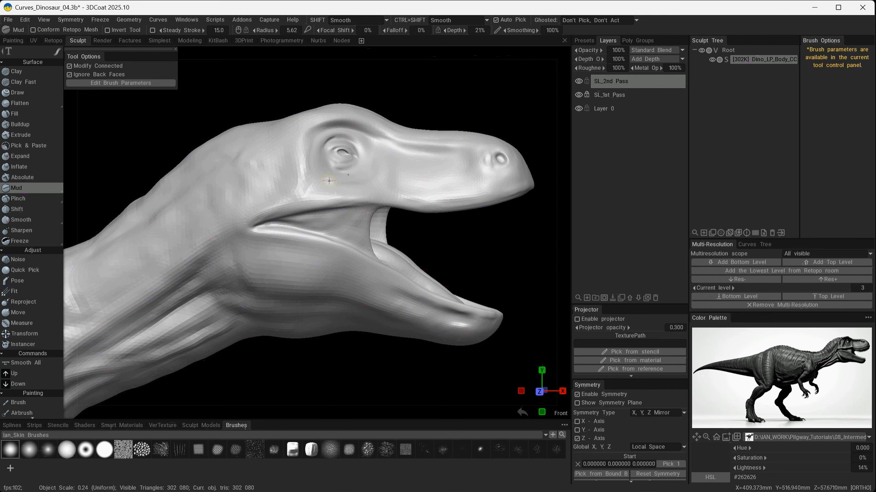
- Enlarge the dinosaur head in the reference image and undo the last stroke along the upper lip
mouse_move(330, 181)
alt+mouse_down()
mouse_move(360, 213)
mouse_move(275, 222)
mouse_move(343, 186)
alt+mouse_up()
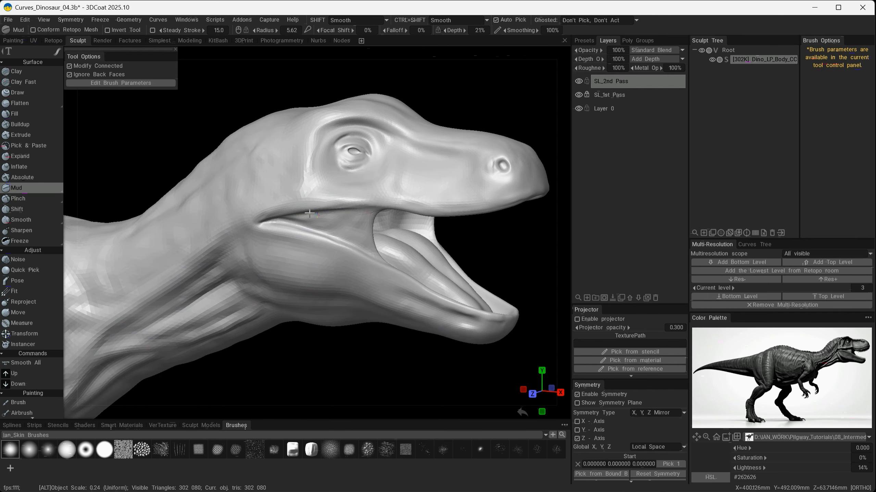
alt+drag(310, 214, 339, 270)
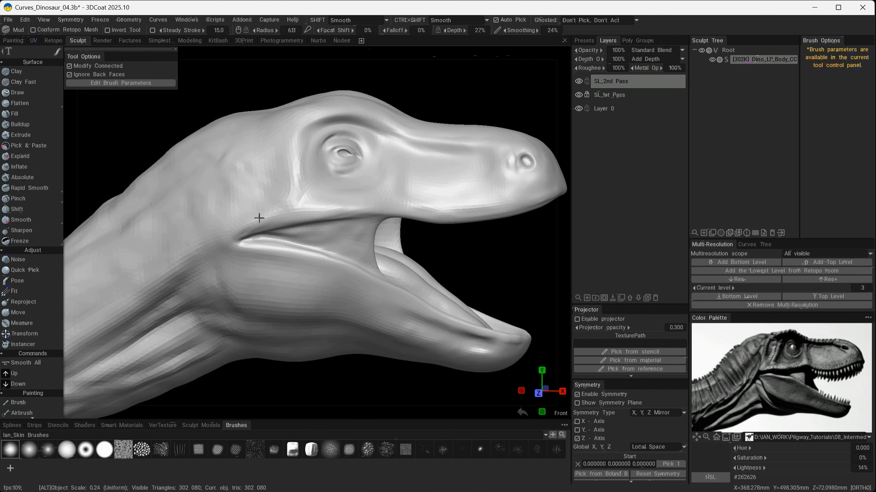
mouse_move(257, 217)
alt+mouse_down()
mouse_move(269, 208)
mouse_move(246, 231)
alt+mouse_up()
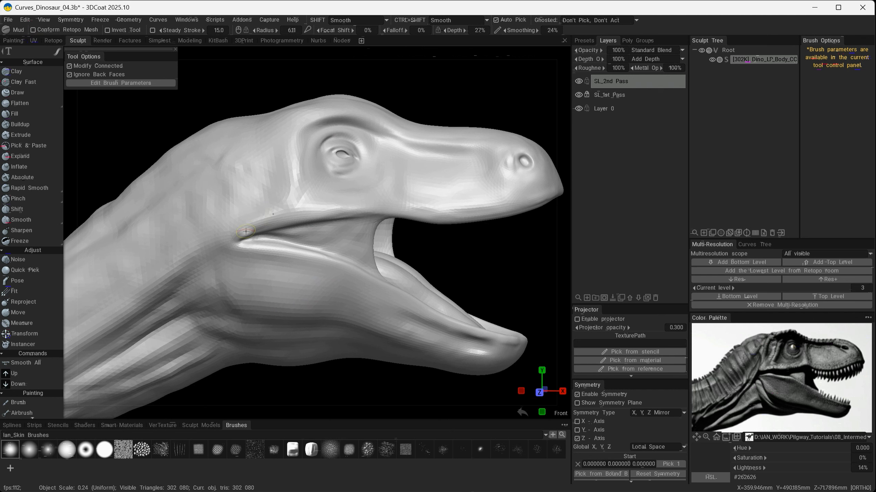
alt+drag(306, 207, 280, 231)
scroll(789, 370, up, 2)
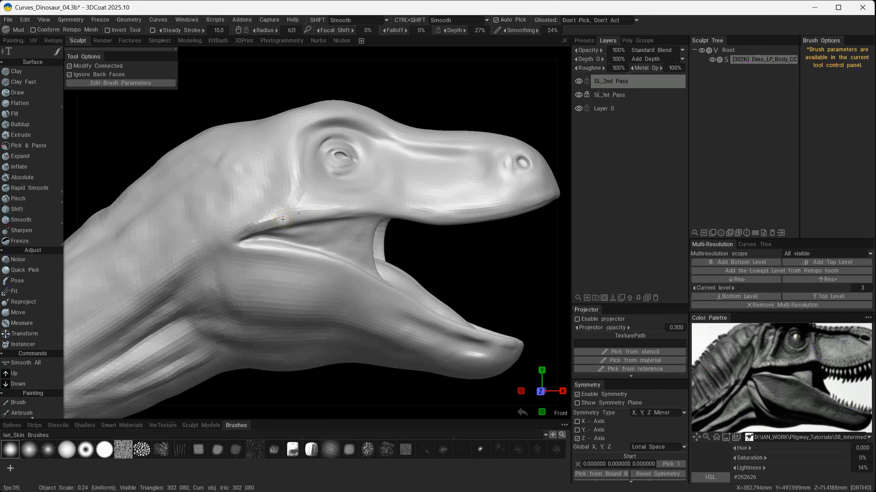
alt+drag(282, 219, 302, 226)
key(ctrl+z)
- Build up a ridge along the upper lip below the eye using the Mud brush with radius 5.90 and depth 27%
mouse_move(18, 221)
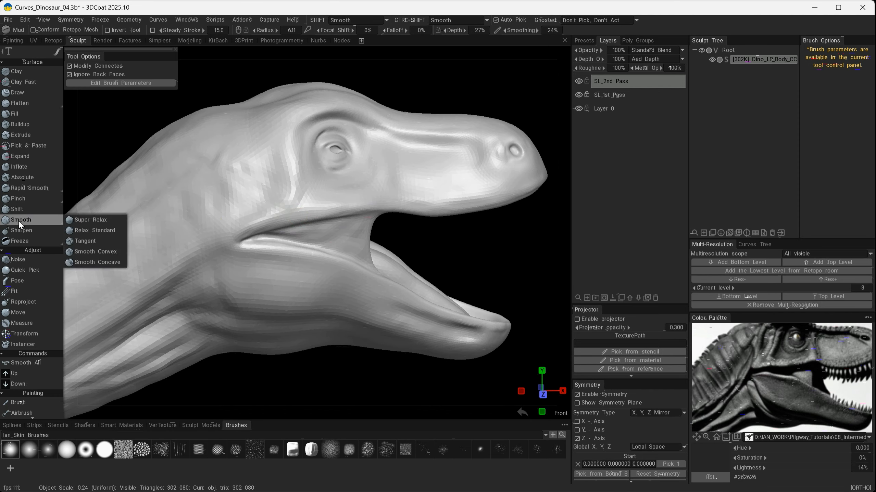
mouse_move(28, 188)
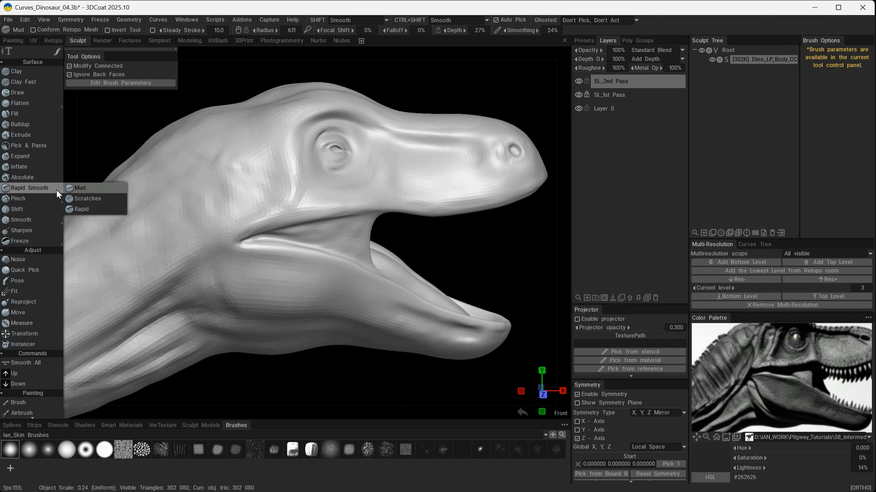
click(74, 189)
mouse_move(287, 213)
alt+mouse_down()
mouse_move(364, 207)
mouse_move(428, 237)
mouse_move(297, 195)
mouse_move(370, 196)
alt+mouse_up()
alt+middle_drag(370, 197, 397, 244)
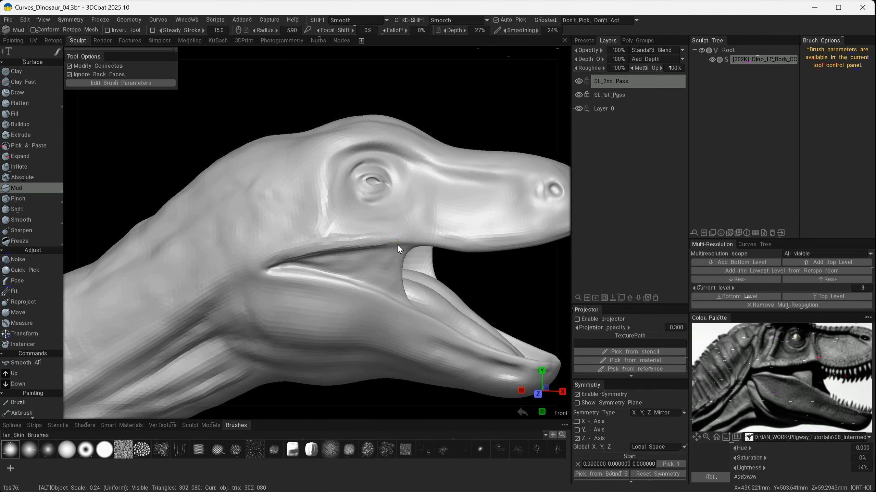
alt+right_drag(398, 244, 422, 220)
alt+drag(417, 236, 391, 232)
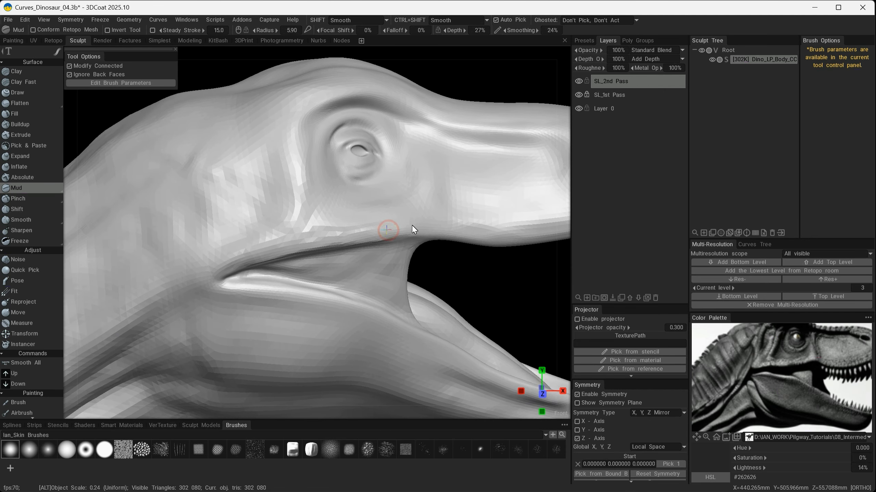
alt+middle_drag(470, 215, 410, 207)
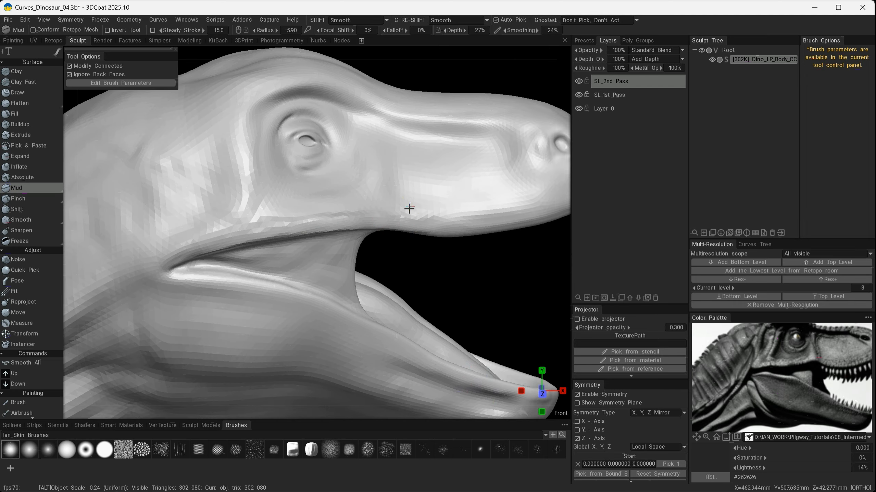
- Sculpt a vertical crease in front of the eye running down to the upper lip, refining it with brush radius 3.76
mouse_move(410, 207)
alt+mouse_down()
mouse_move(371, 147)
mouse_move(358, 195)
mouse_move(396, 191)
alt+mouse_up()
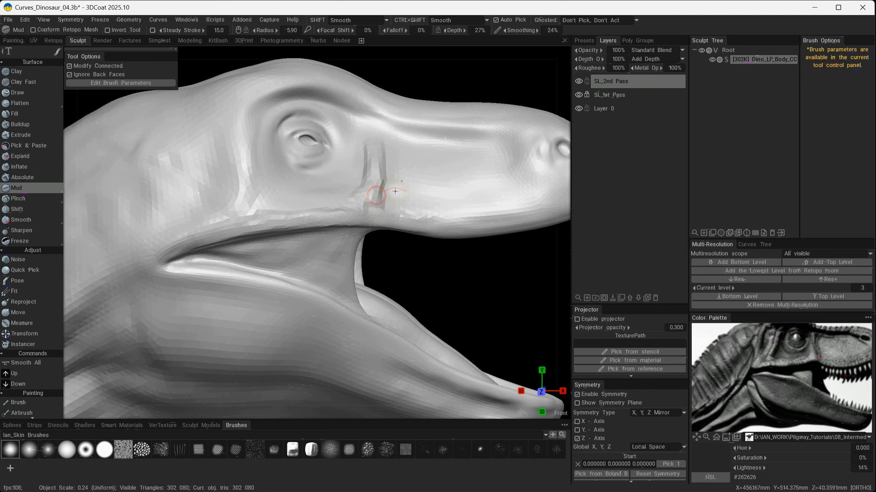
right_drag(391, 194, 389, 195)
alt+drag(391, 200, 389, 200)
drag(384, 187, 398, 220)
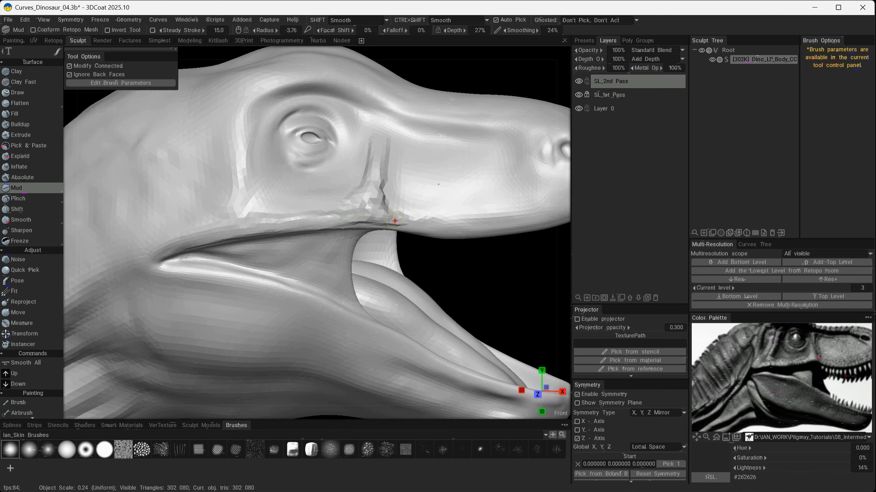
alt+middle_drag(425, 169, 392, 221)
alt+drag(392, 221, 391, 234)
- Extend the crease in front of the eye up to the brow and along the start of the snout ridge
mouse_move(343, 179)
mouse_down()
mouse_move(350, 180)
mouse_move(340, 180)
mouse_up()
alt+drag(399, 200, 390, 204)
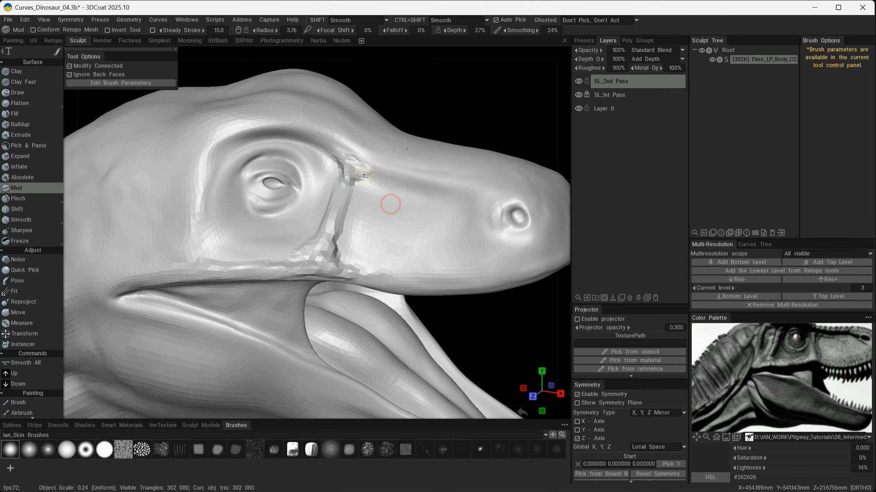
mouse_move(368, 174)
mouse_down()
mouse_move(364, 166)
mouse_move(354, 174)
mouse_move(449, 168)
mouse_up()
alt+drag(382, 215, 378, 204)
- Outline the rear and upper edges of the eye socket with Mud strokes from the mouth line around the brow
mouse_move(273, 159)
mouse_down()
mouse_move(256, 194)
mouse_move(255, 254)
mouse_up()
mouse_move(329, 249)
alt+mouse_down()
mouse_move(249, 255)
mouse_move(234, 268)
mouse_move(350, 215)
mouse_move(386, 258)
alt+mouse_up()
alt+drag(804, 376, 794, 393)
mouse_move(340, 176)
mouse_down()
mouse_move(357, 160)
mouse_move(410, 152)
mouse_up()
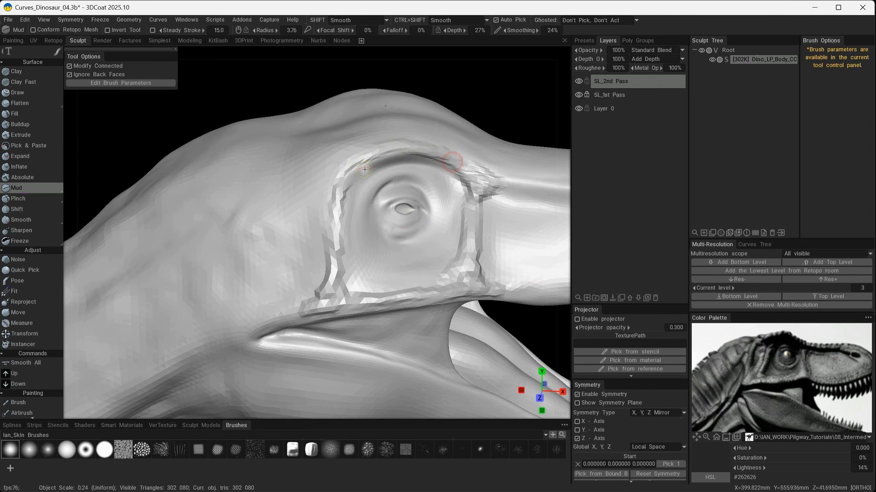
mouse_move(353, 168)
mouse_down()
mouse_move(424, 155)
mouse_move(474, 174)
mouse_up()
- Sculpt diagonal jaw muscle strokes on the cheek behind the eye socket and lightly smooth them
mouse_move(367, 166)
alt+mouse_down()
mouse_move(441, 184)
mouse_move(353, 160)
mouse_move(302, 181)
alt+mouse_up()
mouse_move(281, 212)
mouse_down()
mouse_move(286, 234)
mouse_move(298, 225)
mouse_up()
drag(300, 209, 272, 266)
alt+drag(274, 260, 280, 232)
mouse_move(280, 224)
mouse_down()
mouse_move(268, 276)
mouse_move(304, 193)
mouse_move(270, 268)
mouse_move(276, 238)
mouse_up()
mouse_move(289, 180)
shift+mouse_down()
mouse_move(288, 168)
mouse_move(282, 176)
shift+mouse_up()
- Smooth the cheek strokes behind the eye socket with brush radius 8.33 and smoothing strength 70%
mouse_move(294, 169)
alt+mouse_down()
mouse_move(322, 188)
mouse_move(310, 187)
alt+mouse_up()
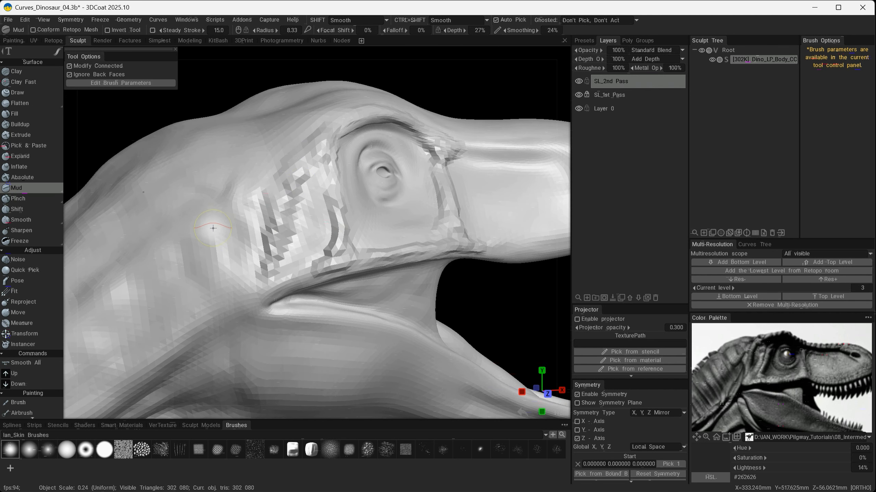
key(shift)
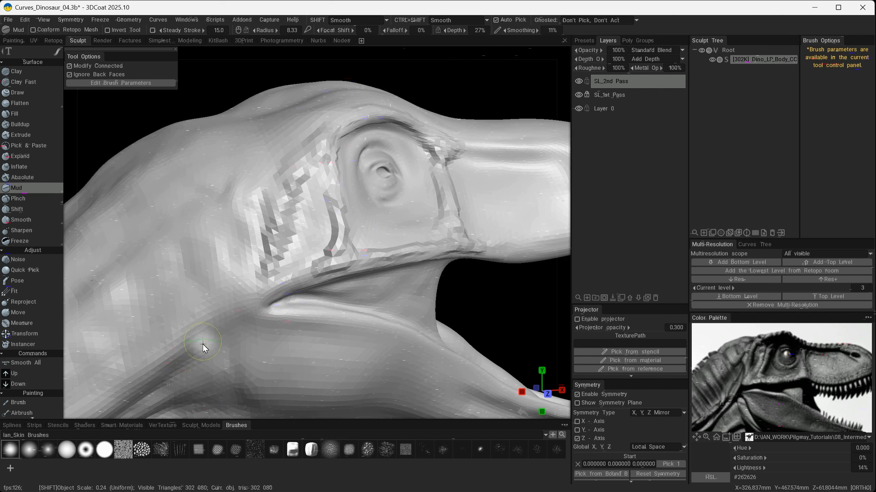
shift+right_drag(204, 335, 204, 332)
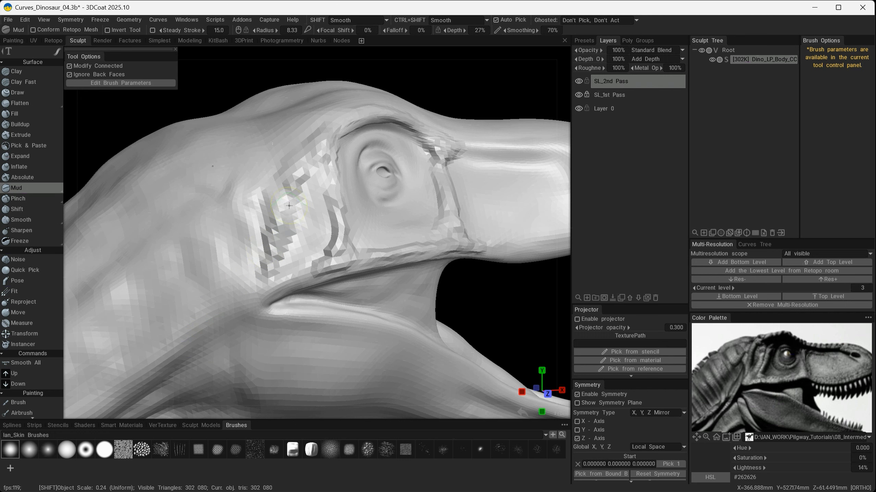
mouse_move(289, 206)
shift+mouse_down()
mouse_move(286, 183)
mouse_move(276, 249)
mouse_move(300, 174)
mouse_move(268, 215)
mouse_move(266, 247)
shift+mouse_up()
mouse_move(231, 214)
alt+mouse_down()
mouse_move(348, 203)
mouse_move(341, 181)
alt+mouse_up()
- Carve the cheek and the eye socket's rear border with inverted Mud strokes, and soften them at smoothing 24%
ctrl+drag(324, 210, 332, 245)
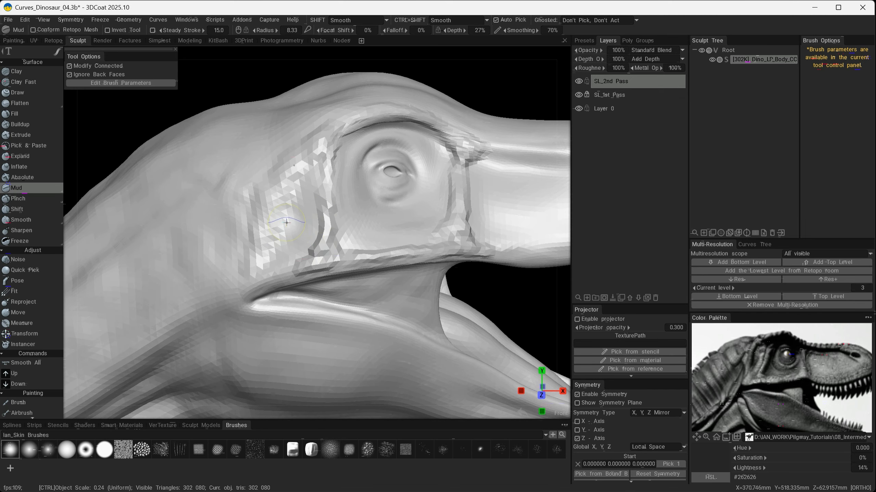
mouse_move(286, 223)
ctrl+mouse_down()
mouse_move(290, 182)
mouse_move(268, 225)
ctrl+mouse_up()
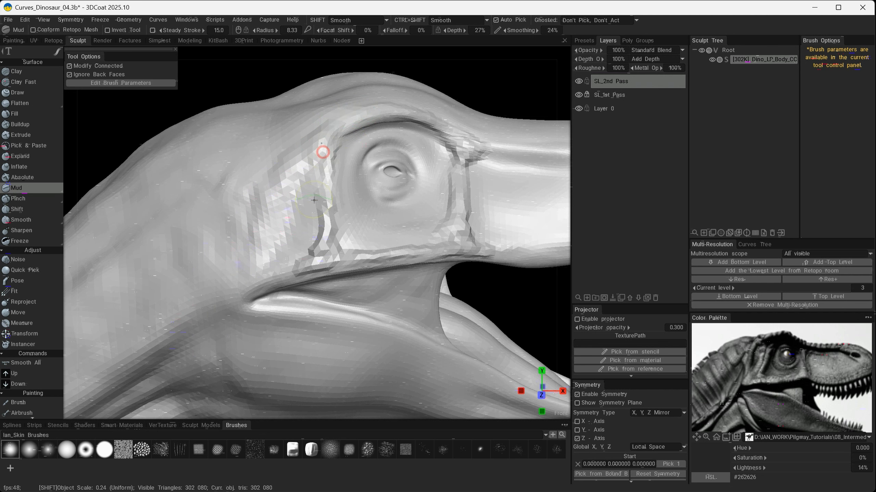
drag(323, 222, 312, 237)
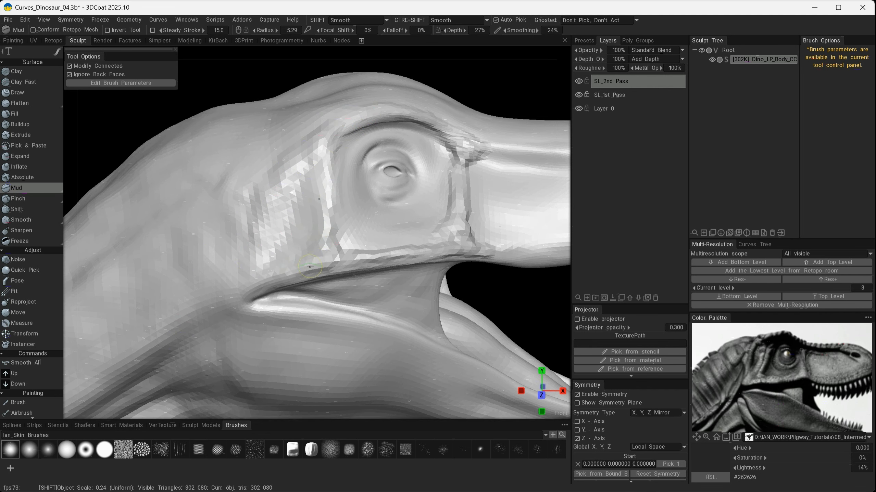
- Smooth the crease in front of the eye from the brow to the upper lip with brush radius 5.29
alt+drag(392, 116, 357, 119)
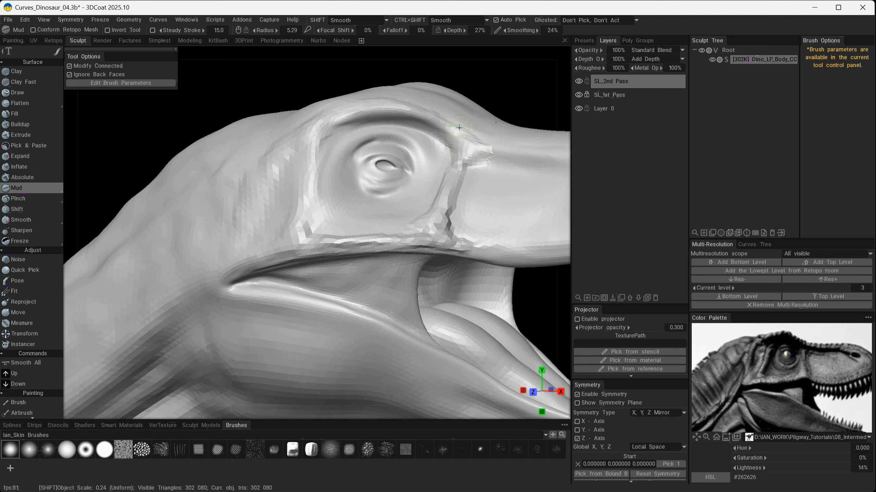
alt+middle_drag(509, 159, 424, 209)
alt+drag(379, 229, 448, 218)
drag(368, 212, 369, 211)
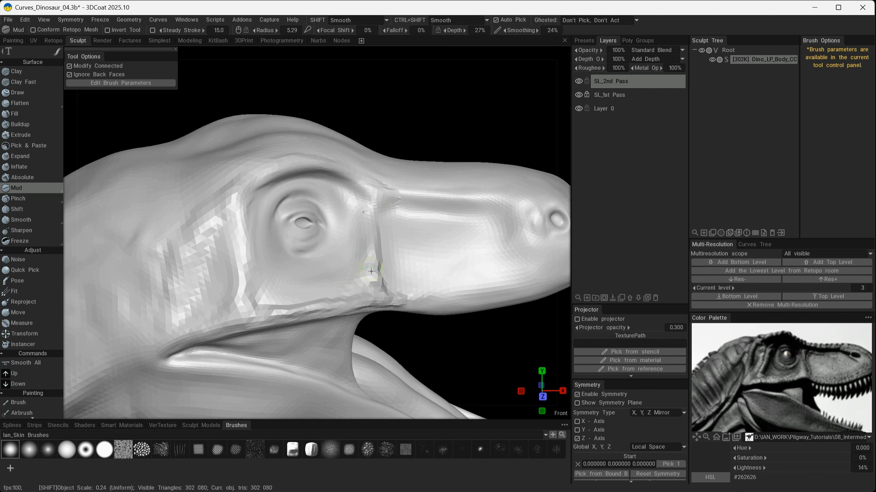
alt+drag(407, 248, 401, 197)
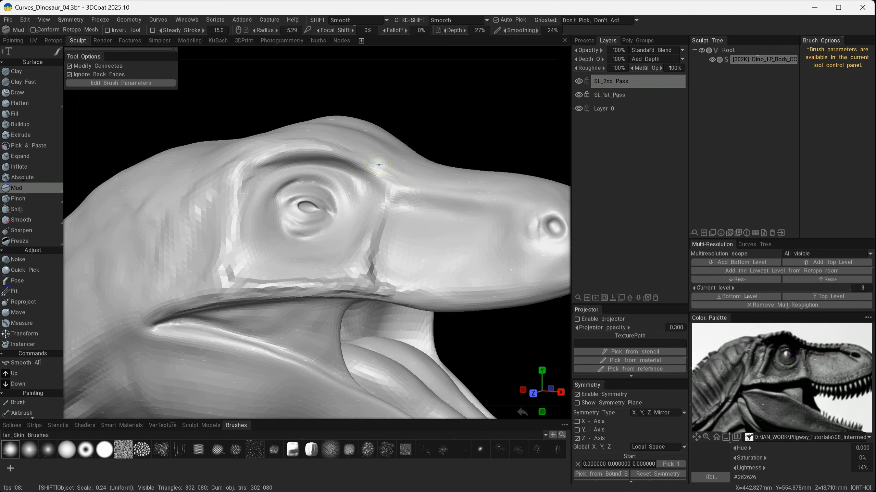
- Soften the front brow corner and the eye socket's front and lower borders from several angles
alt+drag(388, 249, 432, 258)
mouse_move(380, 185)
mouse_down()
mouse_move(403, 215)
mouse_move(369, 180)
mouse_move(370, 193)
mouse_move(401, 199)
mouse_up()
alt+drag(409, 219, 444, 236)
mouse_move(398, 198)
mouse_down()
mouse_move(362, 235)
mouse_move(379, 280)
mouse_move(307, 285)
mouse_move(357, 286)
mouse_up()
mouse_move(365, 276)
alt+right_down()
mouse_move(408, 246)
mouse_move(334, 269)
alt+right_up()
mouse_move(312, 266)
mouse_down()
mouse_move(312, 174)
mouse_move(275, 195)
mouse_up()
- Refine the upper lip ridge and carve the cheek muscle's rear crease down to the mouth corner with radius 3.56
alt+drag(379, 251, 311, 251)
drag(345, 278, 459, 269)
mouse_move(312, 275)
mouse_down()
mouse_move(345, 273)
mouse_move(400, 242)
mouse_up()
mouse_move(261, 204)
mouse_down()
mouse_move(246, 258)
mouse_move(261, 224)
mouse_up()
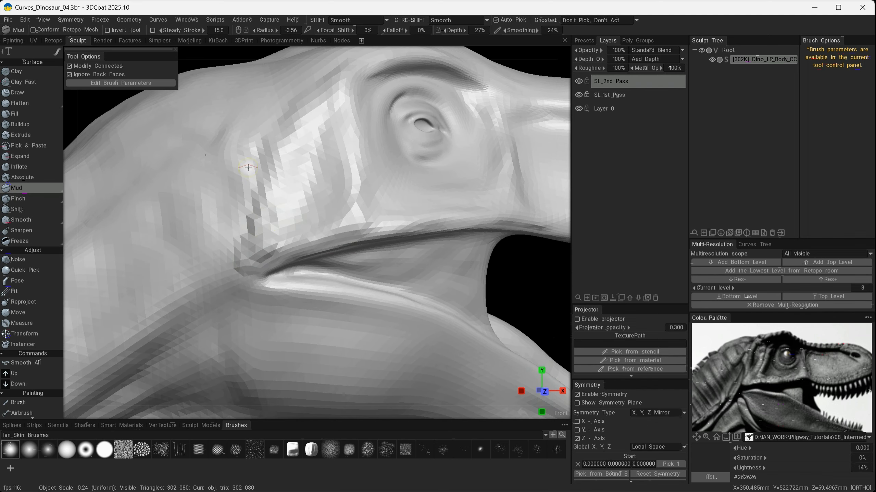
drag(248, 167, 238, 268)
- Detail the mouth corner with brush radius 2.94 and smooth the surrounding cheek with radius 5.16
mouse_move(312, 267)
alt+mouse_down()
mouse_move(272, 264)
mouse_move(349, 253)
mouse_move(305, 254)
mouse_move(288, 220)
mouse_move(277, 265)
mouse_move(403, 223)
alt+mouse_up()
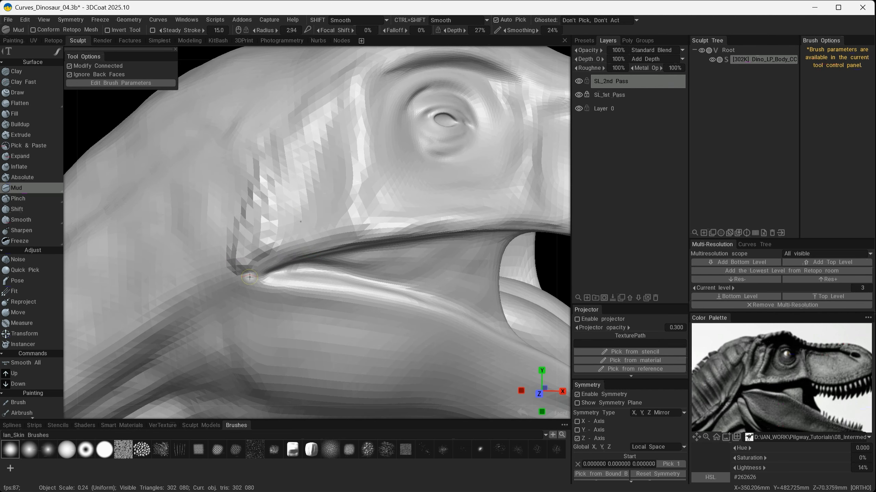
mouse_move(253, 284)
alt+mouse_down()
mouse_move(333, 281)
mouse_move(308, 287)
mouse_move(378, 220)
alt+mouse_up()
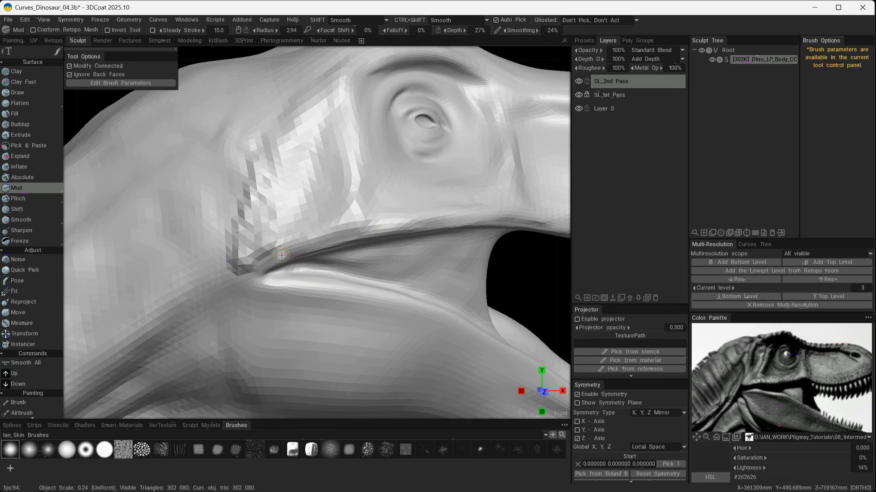
mouse_move(282, 256)
alt+mouse_down()
mouse_move(261, 282)
mouse_move(283, 251)
alt+mouse_up()
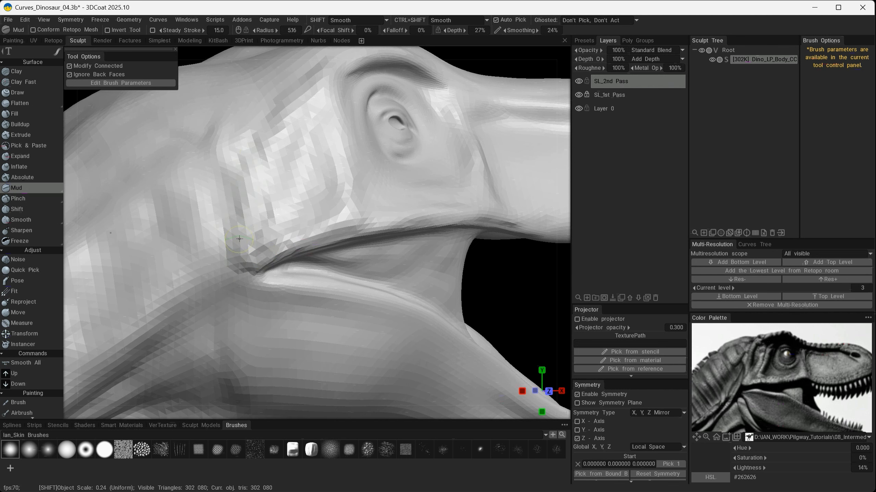
mouse_move(250, 263)
alt+mouse_down()
mouse_move(291, 215)
mouse_move(259, 255)
alt+mouse_up()
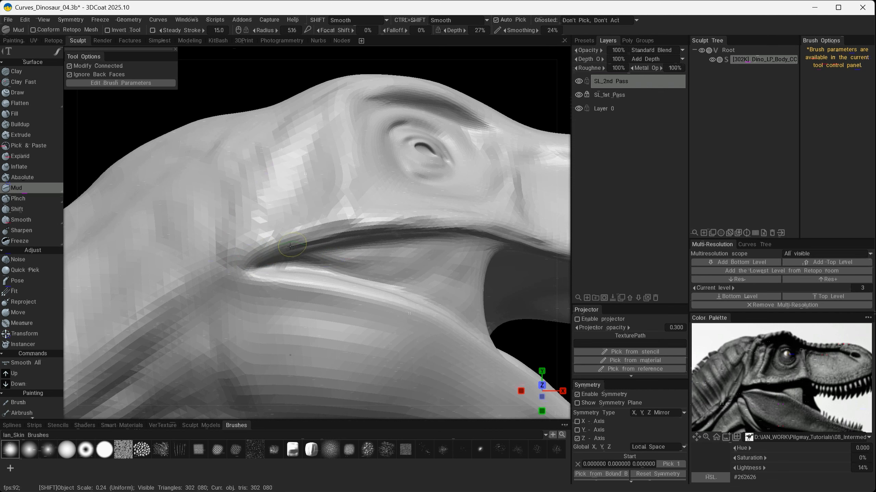
mouse_move(260, 225)
alt+mouse_down()
mouse_move(264, 268)
mouse_move(235, 240)
mouse_move(331, 242)
mouse_move(334, 263)
alt+mouse_up()
- Shape the fold around the mouth corner and the upper lip edge with Mud strokes from below and behind
drag(320, 239, 404, 252)
alt+drag(274, 186, 278, 211)
drag(309, 239, 411, 253)
mouse_move(336, 240)
alt+mouse_down()
mouse_move(378, 196)
mouse_move(296, 217)
mouse_move(333, 290)
alt+mouse_up()
drag(280, 225, 307, 269)
mouse_move(307, 281)
alt+mouse_down()
mouse_move(275, 297)
mouse_move(292, 277)
alt+mouse_up()
drag(289, 235, 284, 228)
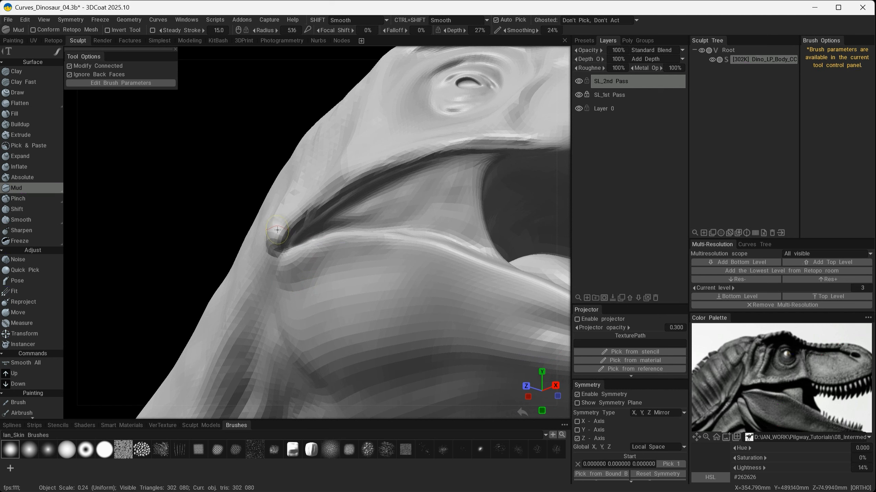
- Reshape the mouth corner using the Move brush with radius 14.7, checking the profile from several angles
click(31, 311)
mouse_move(304, 246)
alt+mouse_down()
mouse_move(280, 253)
mouse_move(284, 238)
alt+mouse_up()
right_drag(284, 239, 274, 234)
mouse_move(298, 232)
alt+mouse_down()
mouse_move(292, 246)
mouse_move(274, 233)
alt+mouse_up()
right_drag(277, 234, 278, 226)
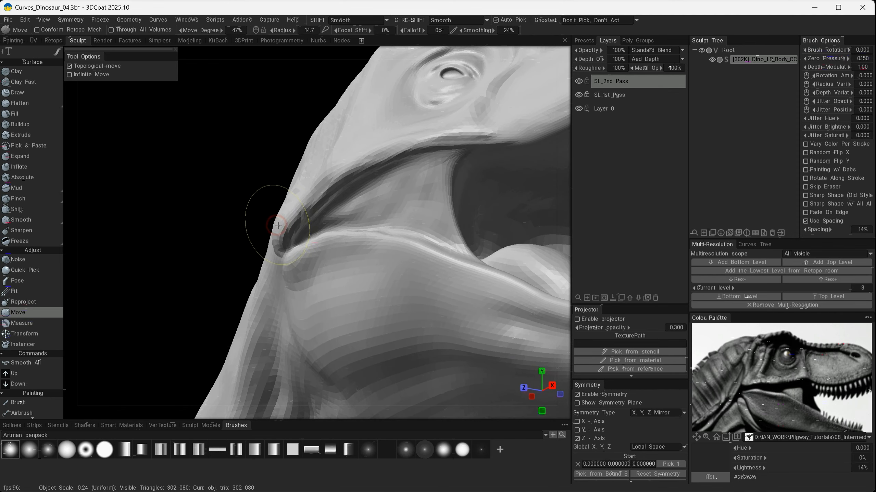
mouse_move(280, 222)
alt+mouse_down()
mouse_move(317, 234)
mouse_move(273, 238)
mouse_move(284, 228)
alt+mouse_up()
mouse_move(224, 254)
alt+mouse_down()
mouse_move(358, 290)
mouse_move(372, 224)
alt+mouse_up()
alt+right_drag(345, 193, 257, 223)
alt+middle_drag(287, 213, 252, 219)
mouse_move(239, 267)
alt+mouse_down()
mouse_move(256, 267)
mouse_move(260, 238)
alt+mouse_up()
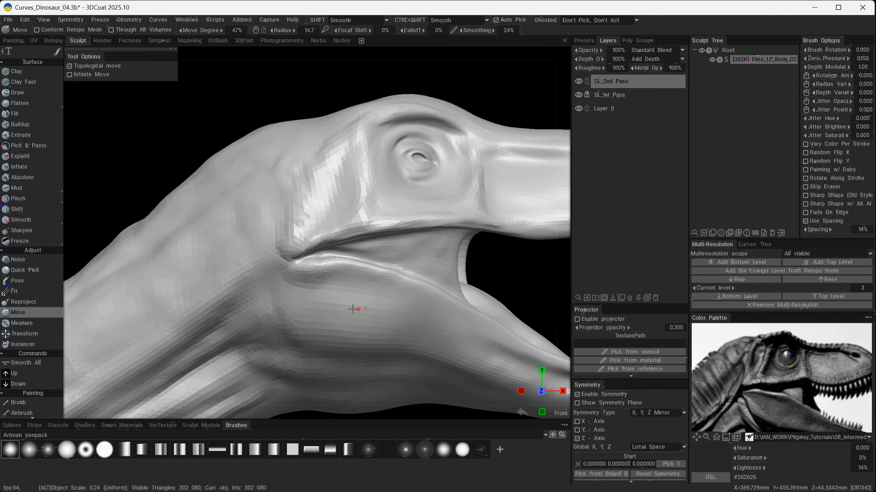
- Carve a vertical crease from behind the mouth corner down the rear of the jaw muscle with the Mud brush, radius 6.05
mouse_move(359, 309)
alt+mouse_down()
mouse_move(435, 311)
mouse_move(332, 329)
mouse_move(326, 312)
alt+mouse_up()
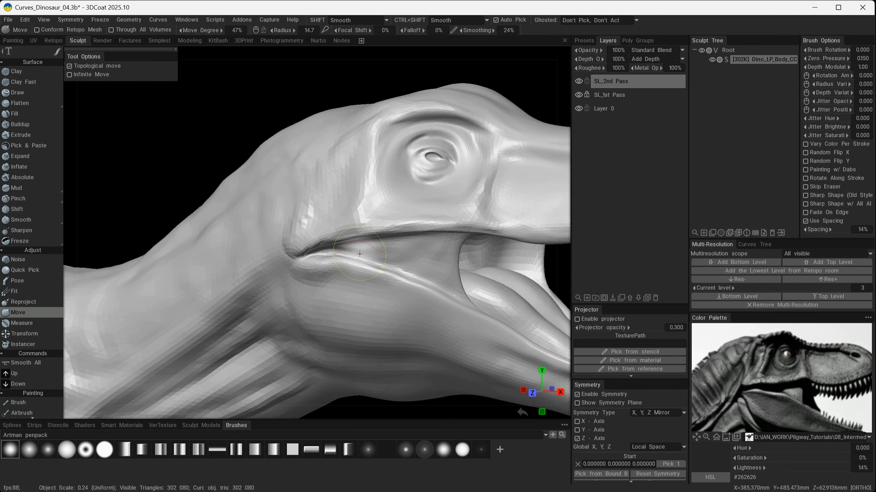
alt+drag(232, 255, 320, 247)
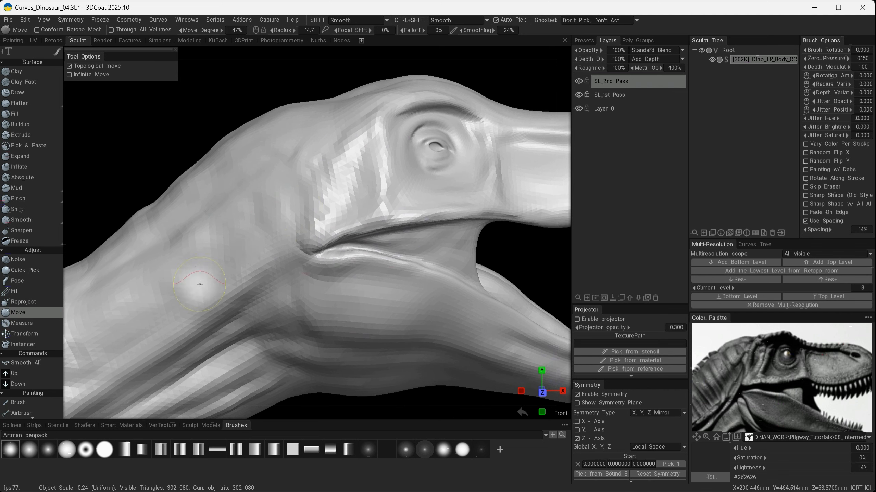
alt+drag(334, 298, 173, 258)
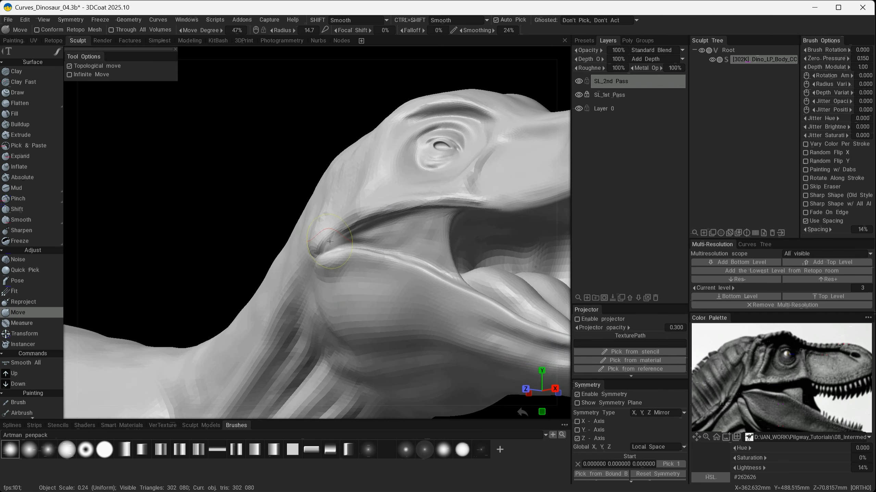
mouse_move(401, 256)
alt+mouse_down()
mouse_move(329, 322)
mouse_move(260, 316)
mouse_move(340, 321)
mouse_move(406, 223)
mouse_move(332, 169)
mouse_move(411, 185)
mouse_move(299, 238)
mouse_move(425, 246)
mouse_move(326, 238)
mouse_move(410, 227)
alt+mouse_up()
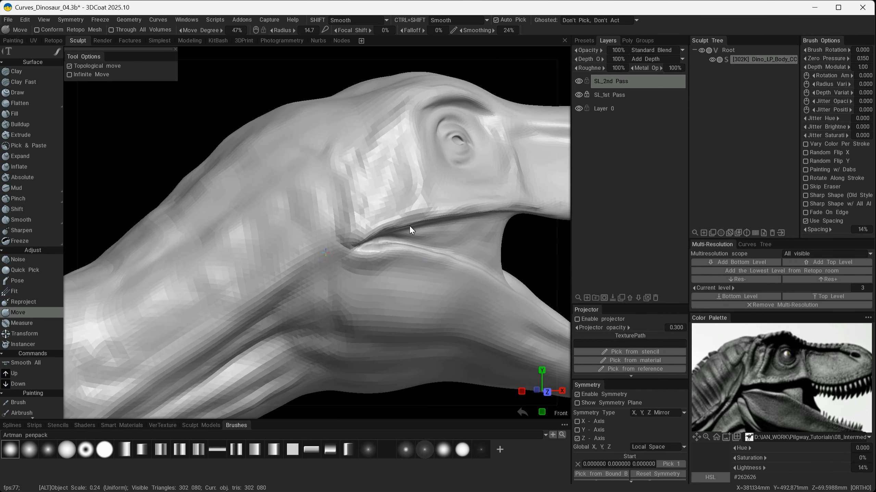
mouse_move(327, 262)
ctrl+mouse_down()
mouse_move(324, 297)
mouse_move(339, 302)
mouse_move(299, 289)
mouse_move(319, 365)
ctrl+mouse_up()
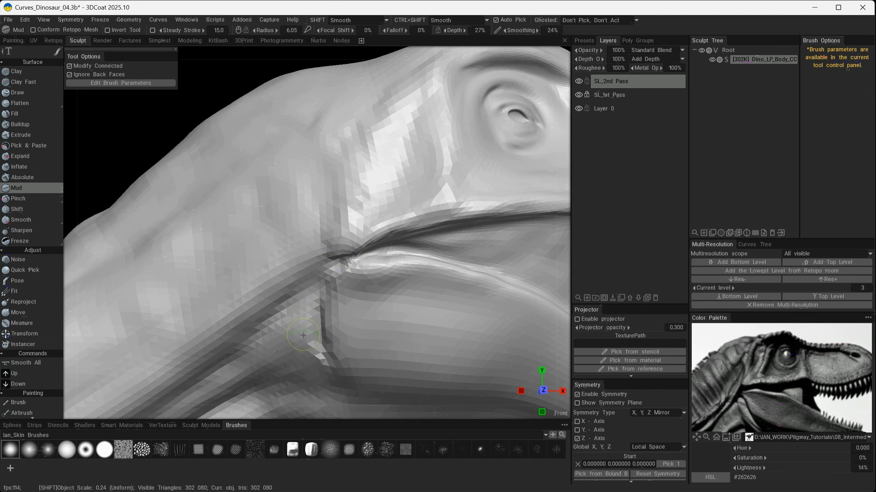
scroll(383, 305, down, 5)
alt+drag(381, 307, 390, 308)
scroll(390, 306, up, 5)
mouse_move(349, 224)
ctrl+mouse_down()
mouse_move(353, 286)
mouse_move(378, 312)
ctrl+mouse_up()
scroll(286, 274, down, 4)
alt+drag(286, 274, 279, 272)
scroll(286, 274, up, 4)
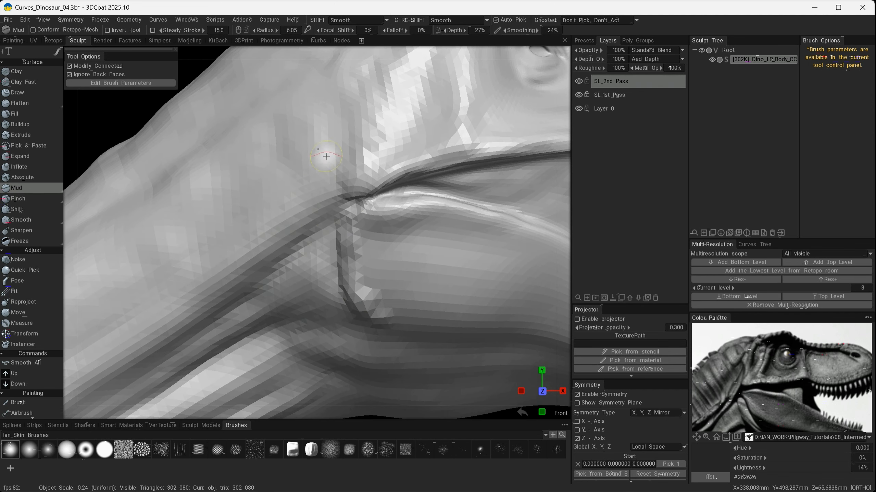
- Smooth the vertical jaw crease and blend the surface around the mouth corner
mouse_move(369, 256)
alt+mouse_down()
mouse_move(365, 271)
mouse_move(357, 257)
alt+mouse_up()
alt+drag(266, 262, 341, 263)
mouse_move(358, 208)
shift+mouse_down()
mouse_move(364, 310)
mouse_move(341, 279)
shift+mouse_up()
mouse_move(414, 262)
alt+mouse_down()
mouse_move(350, 280)
mouse_move(383, 273)
alt+mouse_up()
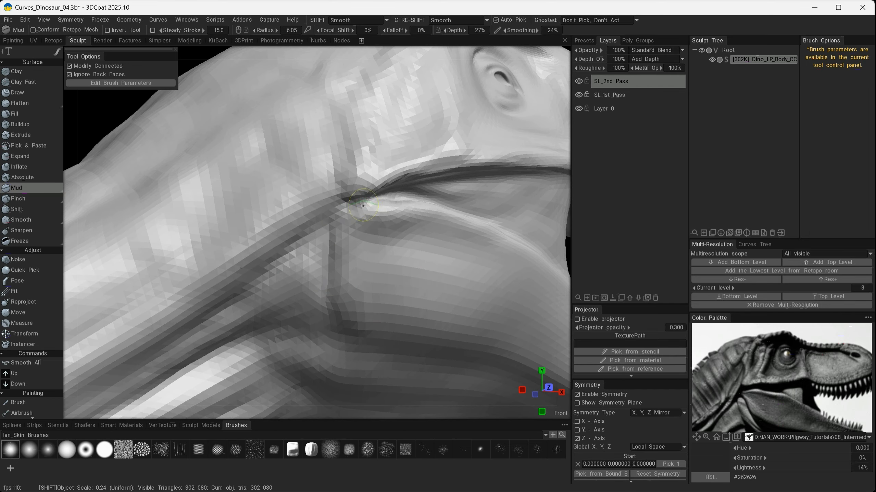
scroll(345, 269, down, 5)
mouse_move(328, 279)
alt+mouse_down()
mouse_move(216, 293)
mouse_move(436, 269)
mouse_move(390, 258)
mouse_move(407, 257)
alt+mouse_up()
scroll(390, 258, up, 5)
mouse_move(392, 183)
mouse_down()
mouse_move(382, 181)
mouse_move(403, 250)
mouse_move(408, 235)
mouse_up()
scroll(396, 248, down, 5)
scroll(369, 276, up, 5)
mouse_move(369, 285)
alt+mouse_down()
mouse_move(257, 301)
mouse_move(413, 238)
alt+mouse_up()
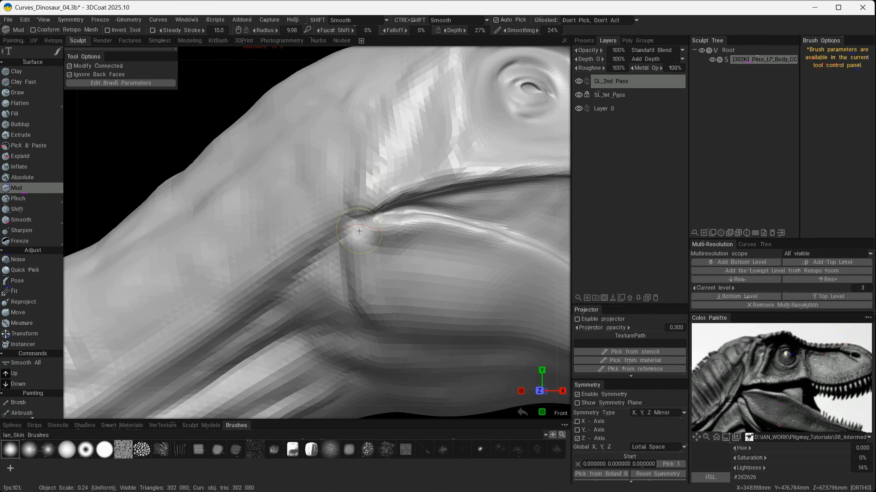
- Refine the junction of the mouth corner and the jaw crease with Mud strokes at radius 4.66
alt+drag(306, 250, 337, 248)
right_drag(349, 228, 357, 228)
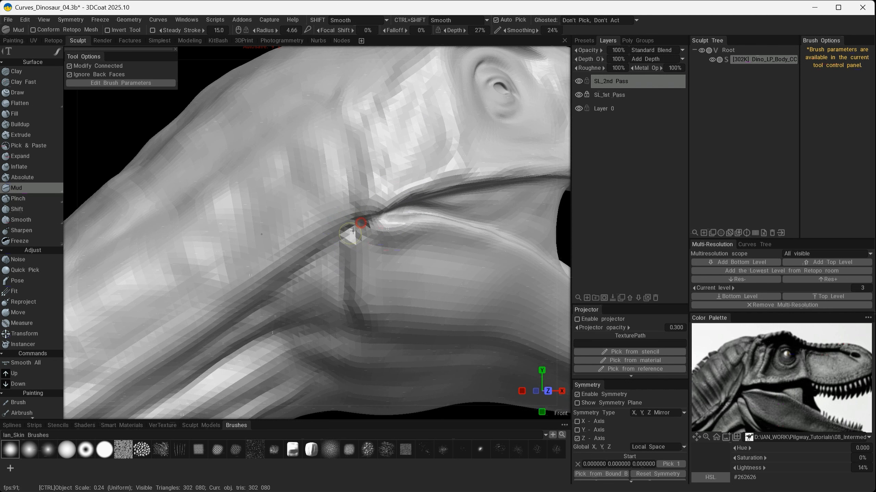
mouse_move(371, 256)
alt+mouse_down()
mouse_move(429, 252)
mouse_move(366, 247)
mouse_move(367, 229)
alt+mouse_up()
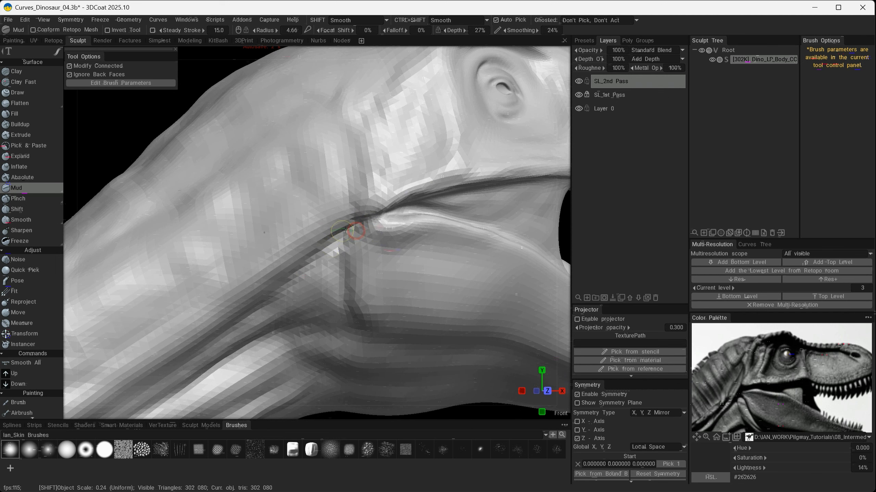
mouse_move(354, 230)
alt+mouse_down()
mouse_move(266, 270)
mouse_move(444, 243)
mouse_move(364, 229)
alt+mouse_up()
- Carve the lower boundary of the jaw muscle along the underside of the jaw and smooth it with radius 10.2
alt+right_drag(362, 225, 348, 186)
alt+middle_drag(400, 263, 360, 241)
alt+drag(360, 241, 355, 238)
mouse_move(290, 164)
mouse_down()
mouse_move(428, 226)
mouse_move(421, 213)
mouse_up()
mouse_move(414, 204)
mouse_down()
mouse_move(327, 213)
mouse_move(300, 207)
mouse_up()
shift+drag(411, 214, 428, 216)
mouse_move(324, 177)
shift+mouse_down()
mouse_move(362, 207)
mouse_move(461, 213)
shift+mouse_up()
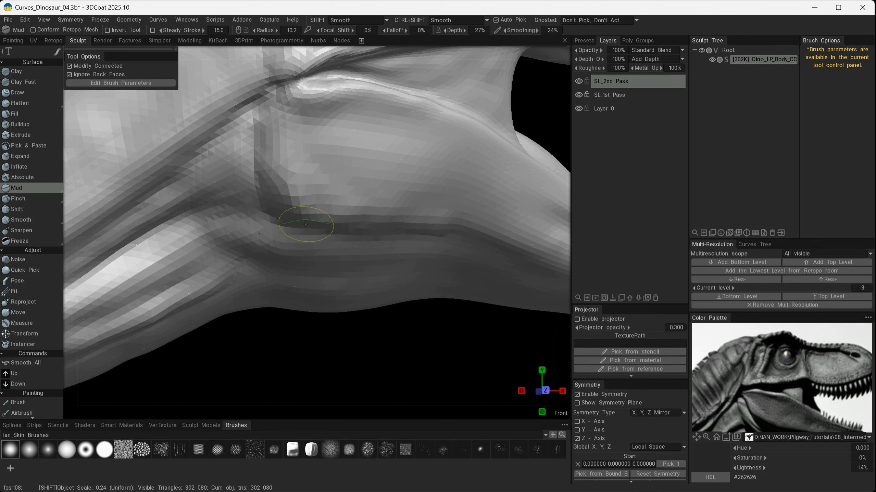
shift+drag(305, 225, 390, 228)
- Sculpt lengthwise muscle striations on the jaw below the lower lip with Mud and smooth them with radius 7.37
alt+right_drag(376, 201, 367, 239)
alt+drag(367, 239, 307, 251)
alt+right_drag(307, 251, 331, 217)
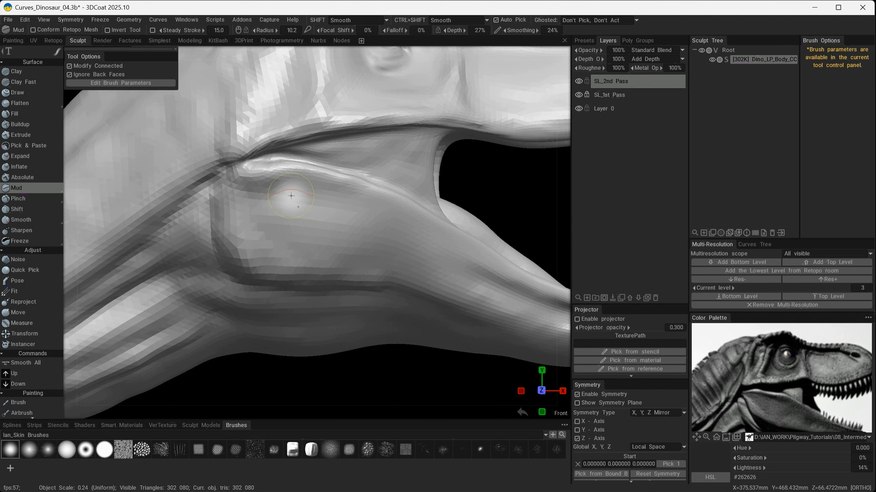
mouse_move(285, 196)
mouse_down()
mouse_move(317, 196)
mouse_move(382, 226)
mouse_up()
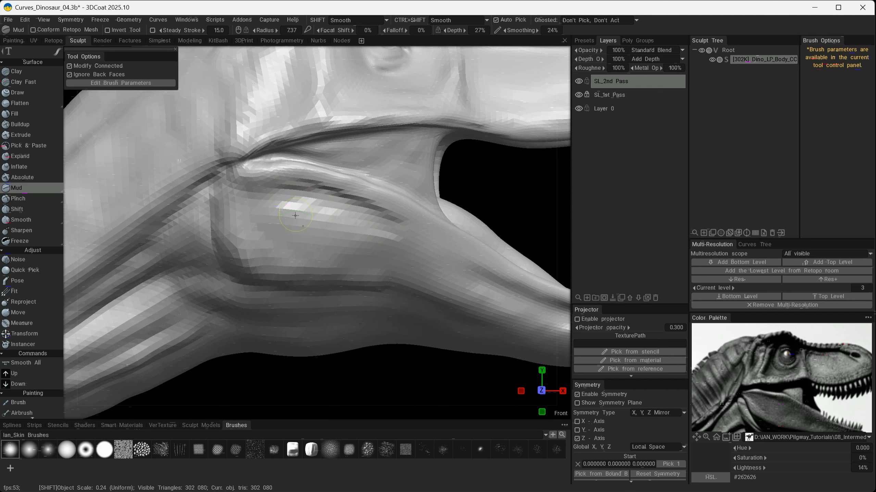
shift+drag(295, 215, 368, 211)
alt+drag(376, 258, 352, 215)
alt+right_drag(353, 214, 324, 234)
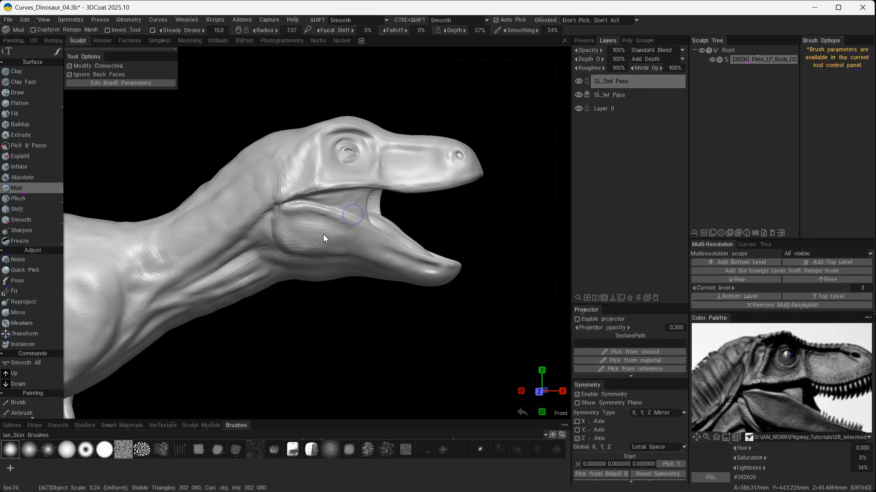
- Deepen the crease in front of the eye socket where it meets the upper lip, using Mud with radius 4.17
alt+middle_drag(323, 234, 337, 192)
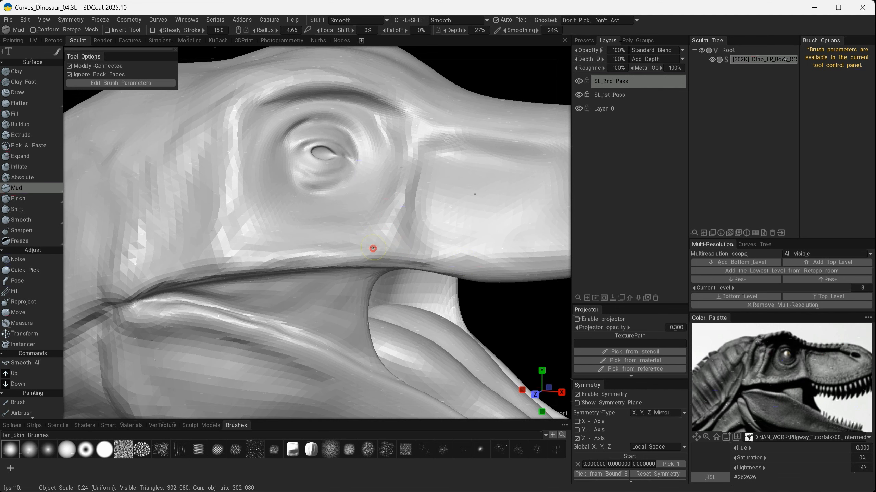
mouse_move(373, 248)
mouse_down()
mouse_move(409, 249)
mouse_move(397, 231)
mouse_move(502, 236)
mouse_move(400, 195)
mouse_move(340, 243)
mouse_move(384, 221)
mouse_move(408, 251)
mouse_move(394, 255)
mouse_move(450, 266)
mouse_move(331, 243)
mouse_move(380, 251)
mouse_up()
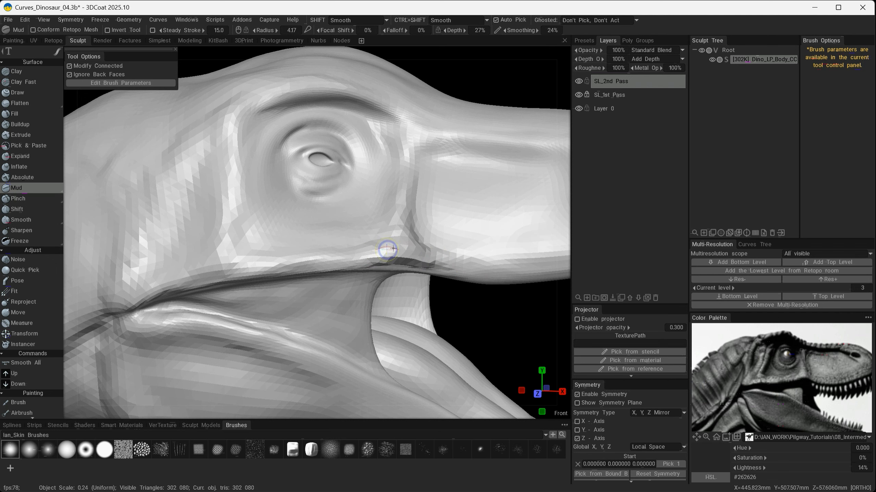
key(shift)
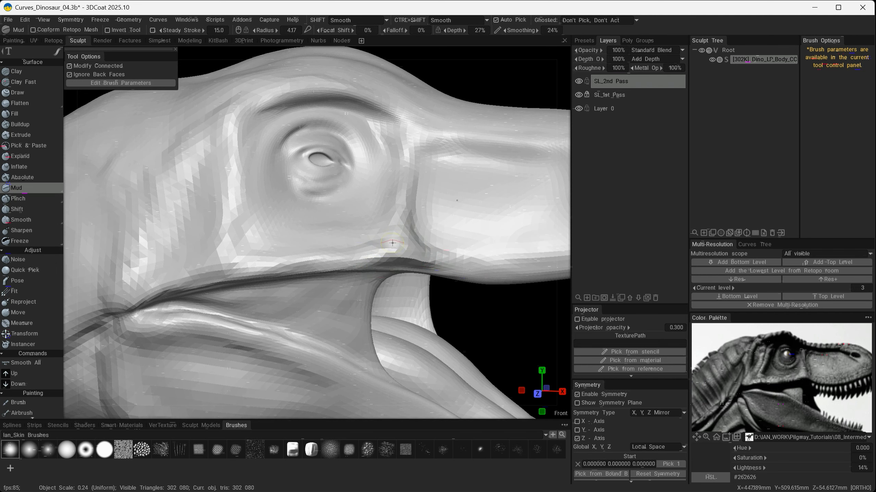
- Build up the upper lip ridge along the snout with Mud strokes and smooth its rear portion
alt+drag(406, 225, 439, 244)
alt+middle_drag(476, 212, 318, 213)
alt+middle_drag(361, 239, 327, 209)
alt+drag(327, 235, 310, 200)
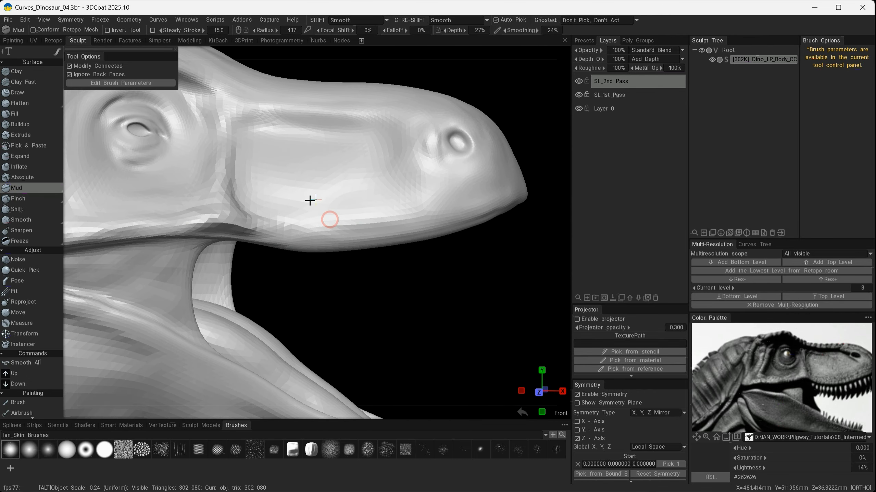
drag(265, 229, 311, 238)
drag(265, 236, 347, 238)
drag(278, 240, 394, 236)
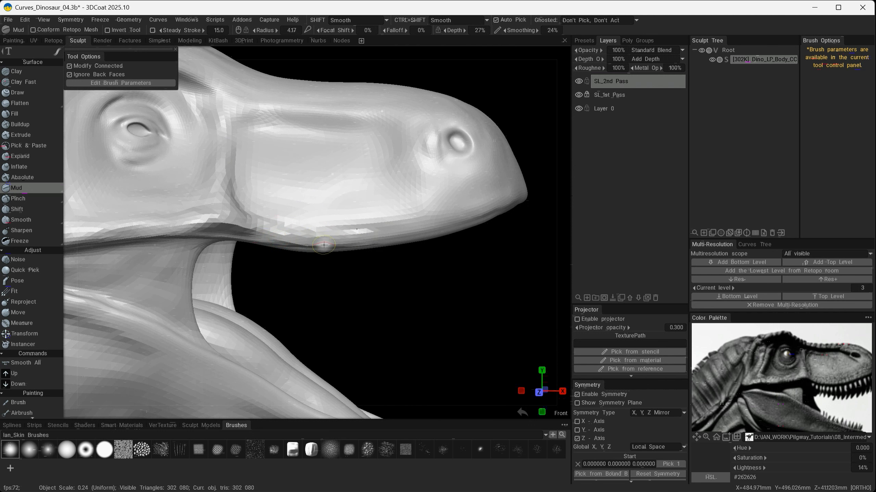
drag(323, 243, 410, 236)
mouse_move(374, 240)
mouse_down()
mouse_move(469, 222)
mouse_move(454, 224)
mouse_up()
mouse_move(422, 218)
alt+mouse_down()
mouse_move(313, 239)
mouse_move(384, 213)
alt+mouse_up()
shift+drag(274, 219, 331, 229)
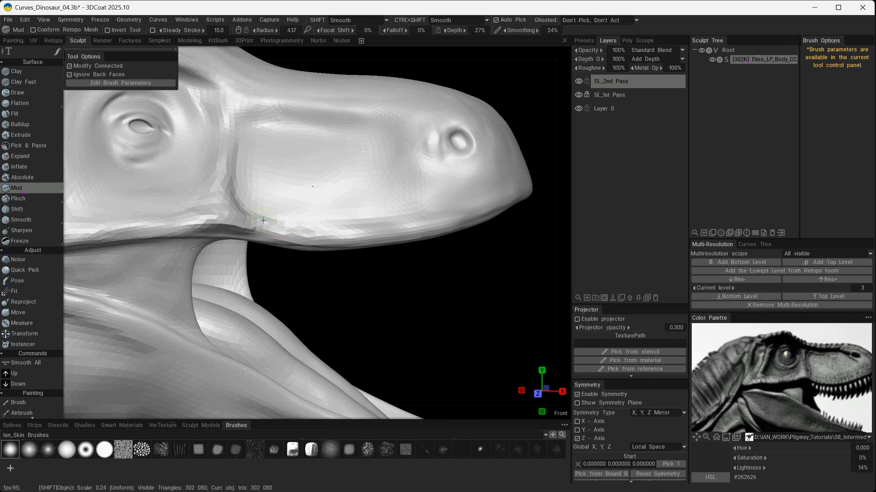
- Extend the upper lip ridge around the front of the snout from below and smooth the edge
mouse_move(252, 203)
alt+mouse_down()
mouse_move(352, 201)
mouse_move(283, 251)
mouse_move(316, 244)
mouse_move(308, 245)
alt+mouse_up()
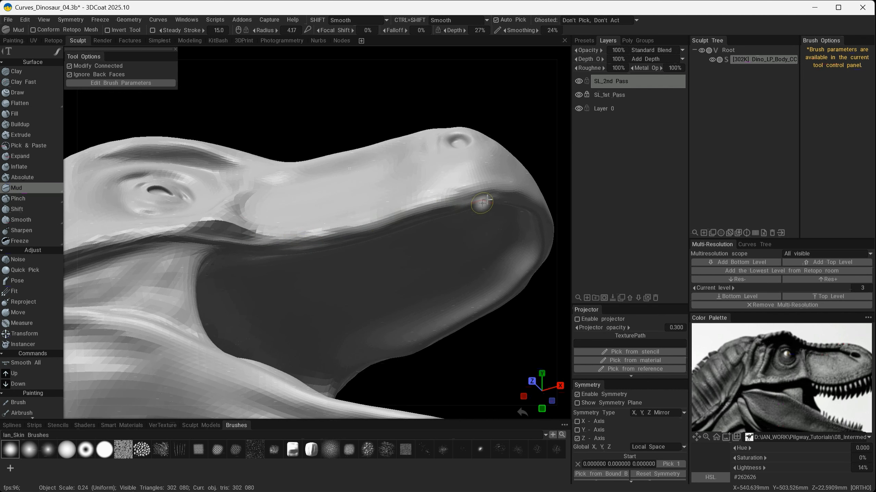
mouse_move(483, 200)
alt+mouse_down()
mouse_move(440, 218)
mouse_move(451, 211)
alt+mouse_up()
key(ctrl+z)
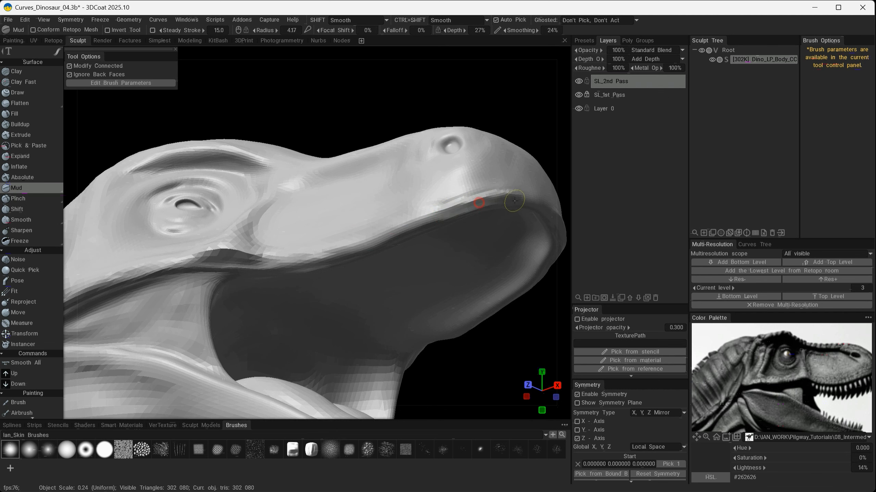
alt+drag(504, 202, 440, 211)
alt+drag(384, 228, 386, 231)
drag(387, 236, 396, 232)
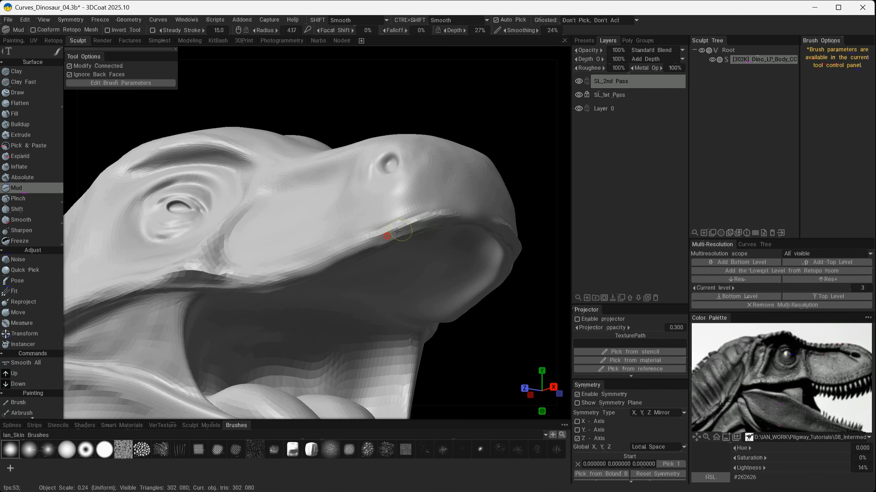
shift+drag(480, 219, 496, 216)
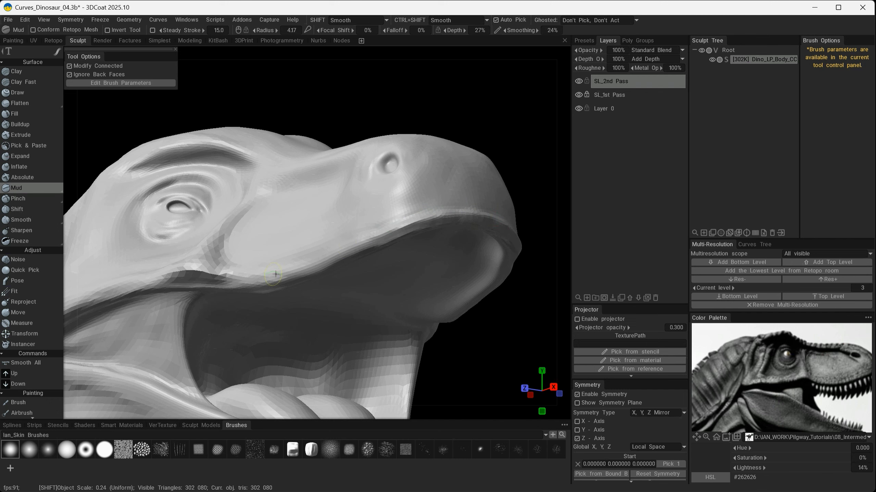
- Examine the snout, open jaws and eye area from several angles and compare the brow and snout ridge with the reference image
alt+drag(370, 260, 419, 288)
alt+right_drag(420, 288, 383, 288)
alt+right_drag(330, 276, 366, 276)
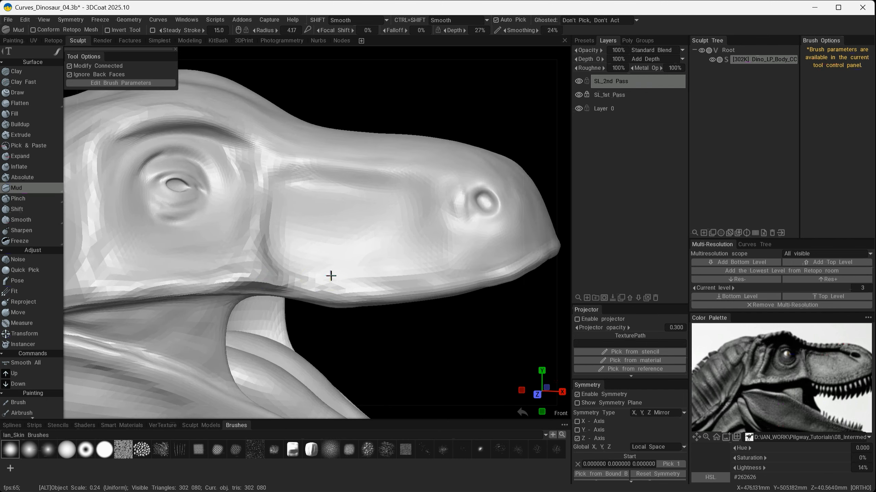
alt+drag(330, 276, 324, 238)
mouse_move(232, 286)
mouse_down()
mouse_move(249, 288)
mouse_move(237, 283)
mouse_move(348, 239)
mouse_move(150, 274)
mouse_move(328, 326)
mouse_up()
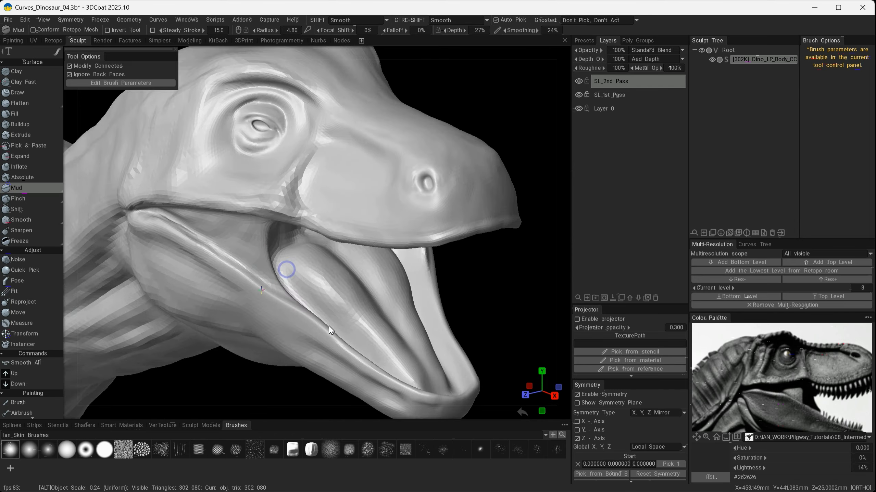
alt+right_drag(329, 326, 385, 313)
alt+drag(357, 297, 305, 325)
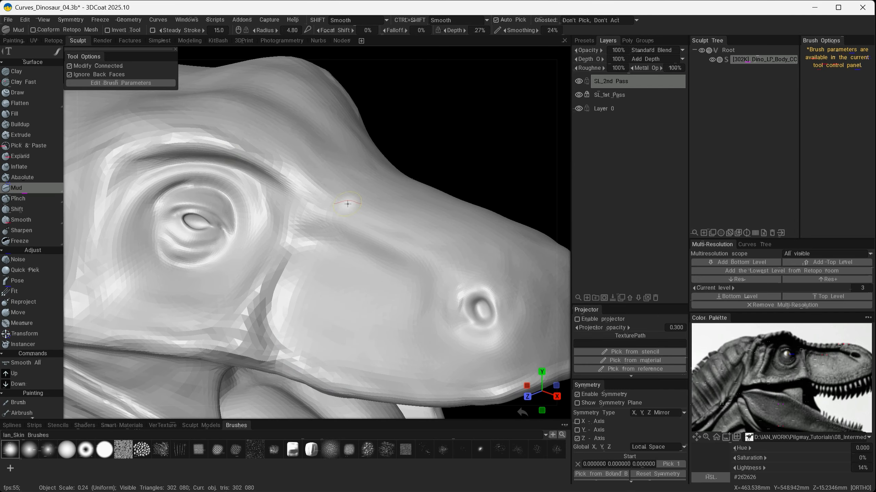
alt+middle_drag(420, 237, 374, 217)
alt+drag(389, 252, 419, 272)
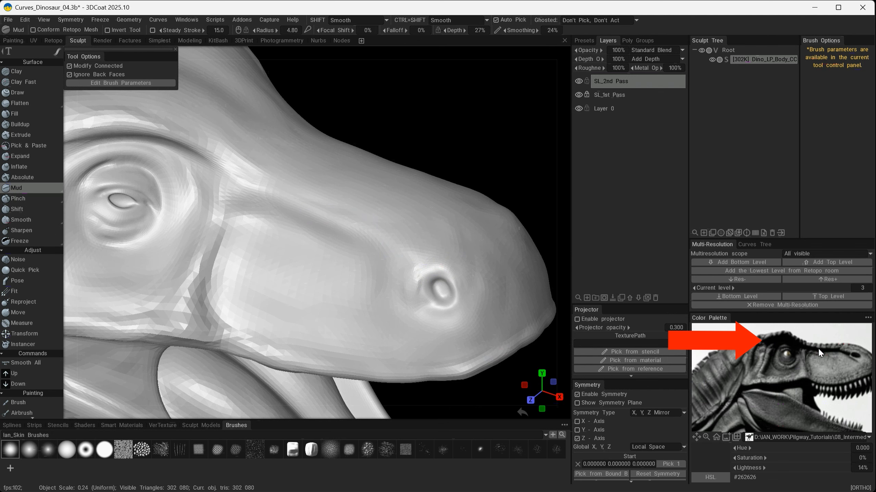
- Sculpt a row of small raised bumps along the snout ridge from above the nostril to the eye with Mud, radius 4.80
mouse_move(348, 226)
alt+mouse_down()
mouse_move(375, 228)
mouse_move(363, 221)
mouse_move(372, 219)
alt+mouse_up()
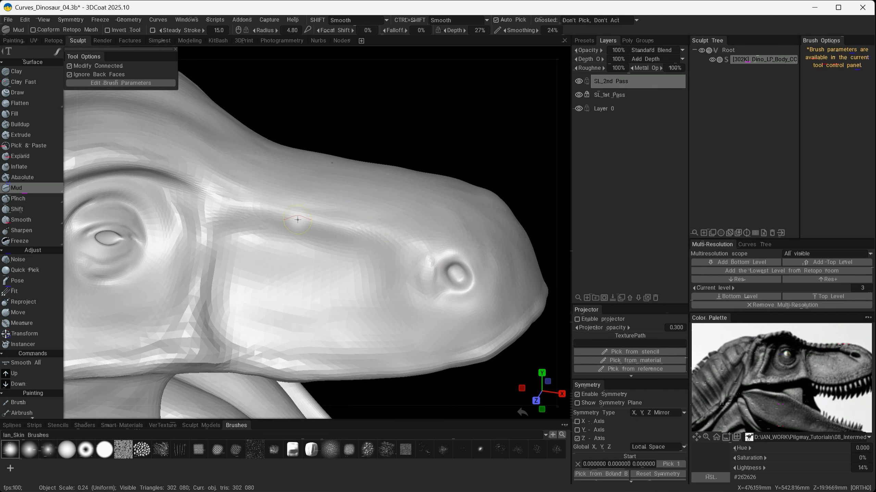
alt+middle_drag(375, 220, 416, 218)
mouse_move(416, 218)
alt+mouse_down()
mouse_move(388, 231)
mouse_move(440, 231)
mouse_move(418, 229)
alt+mouse_up()
mouse_move(405, 225)
mouse_down()
mouse_move(398, 207)
mouse_move(358, 218)
mouse_move(288, 189)
mouse_move(328, 199)
mouse_move(317, 208)
mouse_move(288, 184)
mouse_up()
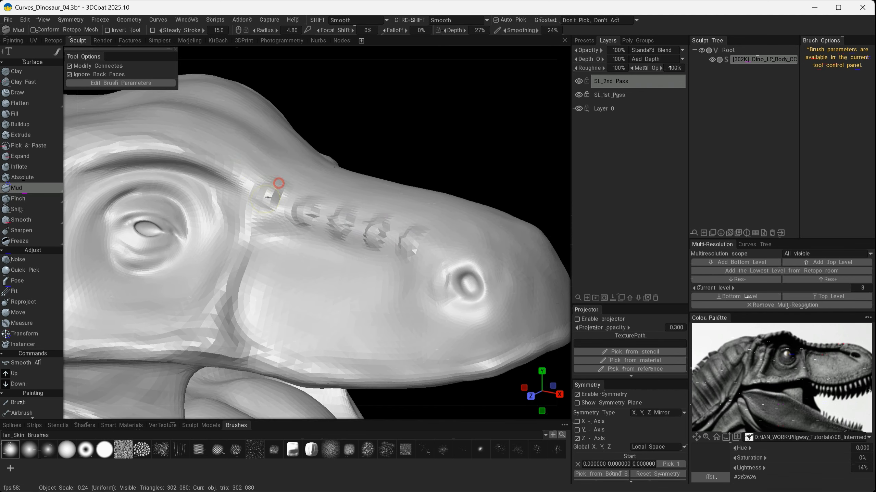
- Continue the row of bumps over the brow ridge toward the rear of the eye socket
alt+drag(203, 139, 347, 199)
mouse_move(276, 175)
mouse_down()
mouse_move(272, 159)
mouse_move(259, 172)
mouse_move(197, 188)
mouse_up()
mouse_move(249, 170)
alt+mouse_down()
mouse_move(274, 178)
mouse_move(208, 172)
mouse_move(187, 188)
mouse_move(198, 219)
alt+mouse_up()
alt+right_drag(348, 215, 380, 243)
alt+drag(380, 244, 337, 233)
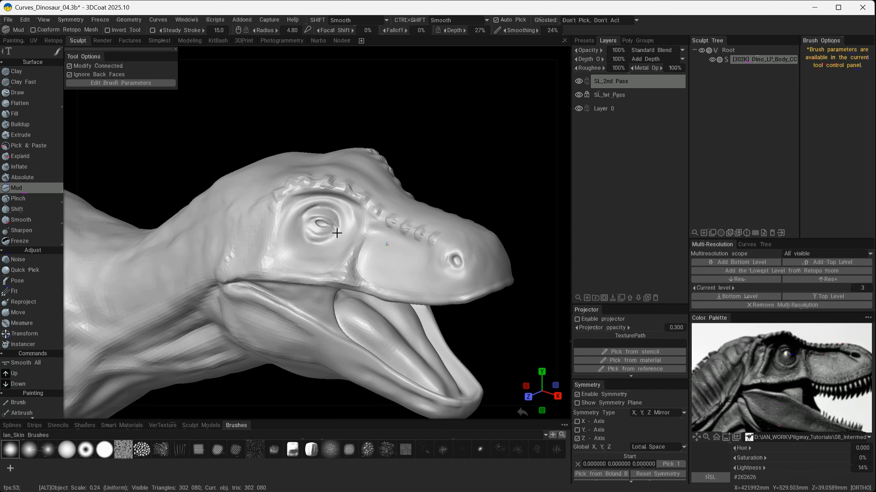
- Shape the surface around the brow bumps with Mud at radius 6.97 and soften the bumps along the brow and snout
alt+right_drag(337, 233, 452, 250)
alt+middle_drag(452, 250, 365, 267)
alt+drag(366, 268, 295, 220)
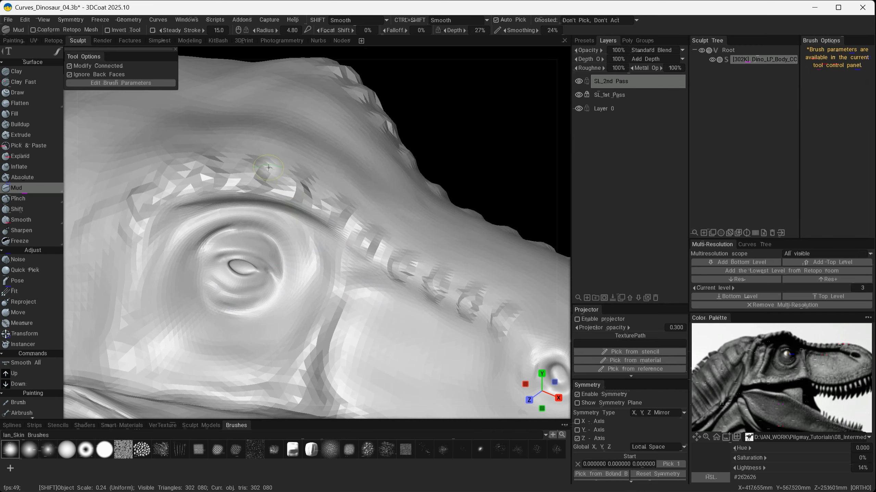
right_drag(260, 166, 268, 164)
drag(262, 163, 257, 170)
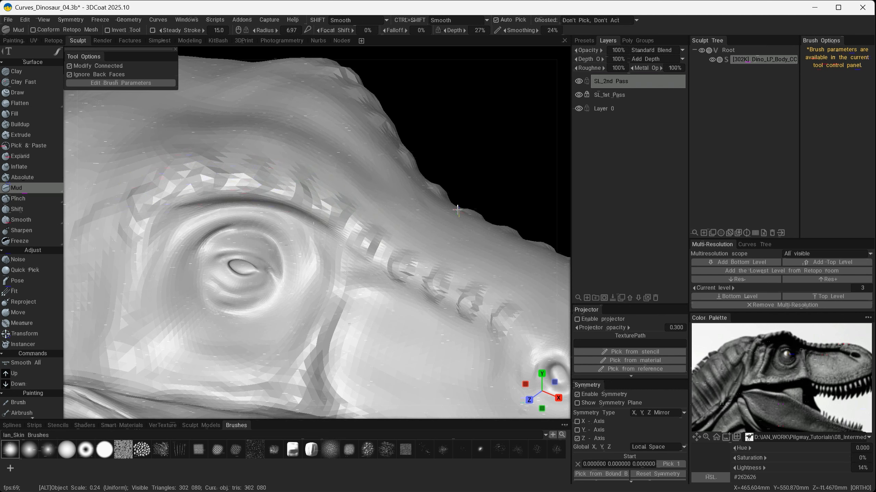
mouse_move(347, 212)
alt+mouse_down()
mouse_move(410, 196)
mouse_move(324, 198)
alt+mouse_up()
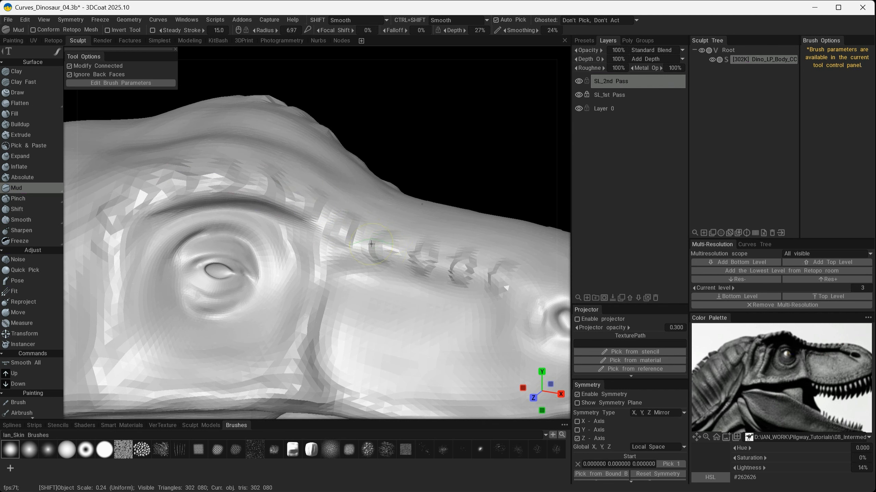
mouse_move(462, 206)
alt+mouse_down()
mouse_move(398, 216)
mouse_move(358, 246)
alt+mouse_up()
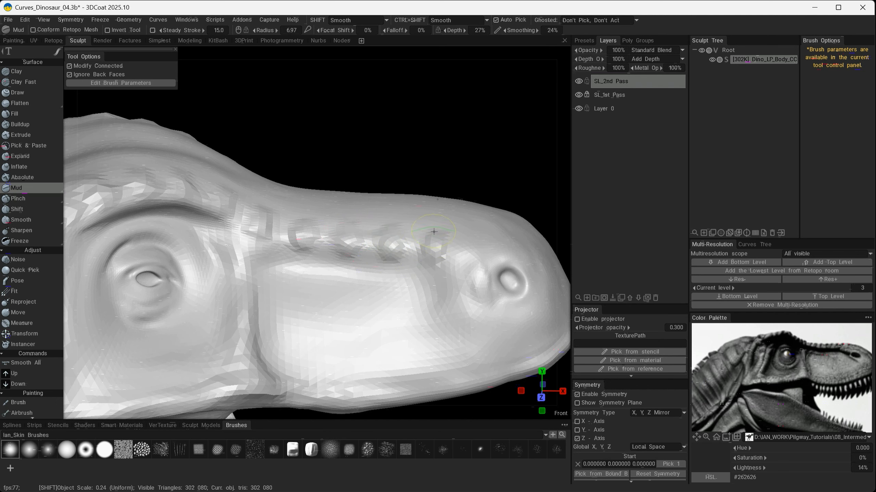
- Deepen the gaps and raise the bumps along the snout ridge in front of the eye with Mud, radius 5.36
alt+right_drag(448, 199, 382, 234)
alt+drag(383, 235, 355, 251)
alt+right_drag(347, 220, 411, 309)
mouse_move(380, 252)
alt+mouse_down()
mouse_move(379, 280)
mouse_move(377, 231)
mouse_move(369, 248)
mouse_move(378, 246)
alt+mouse_up()
drag(321, 229, 331, 240)
drag(275, 231, 290, 242)
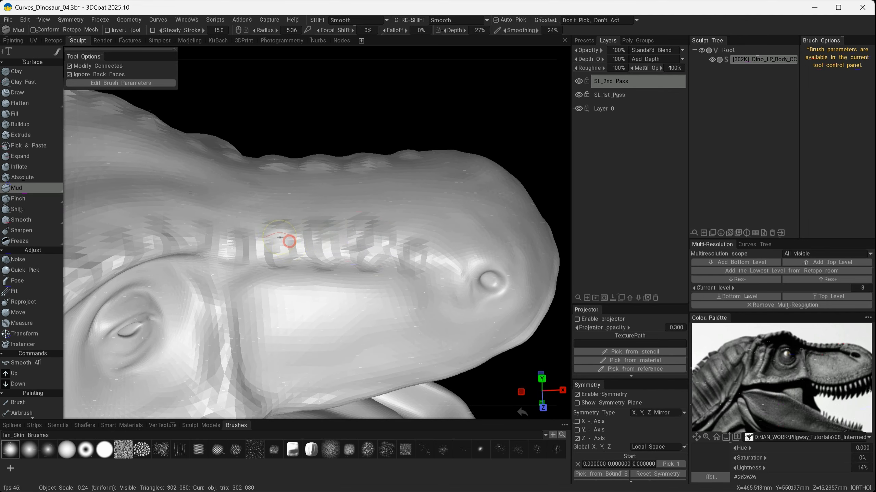
drag(241, 227, 245, 238)
drag(200, 223, 201, 235)
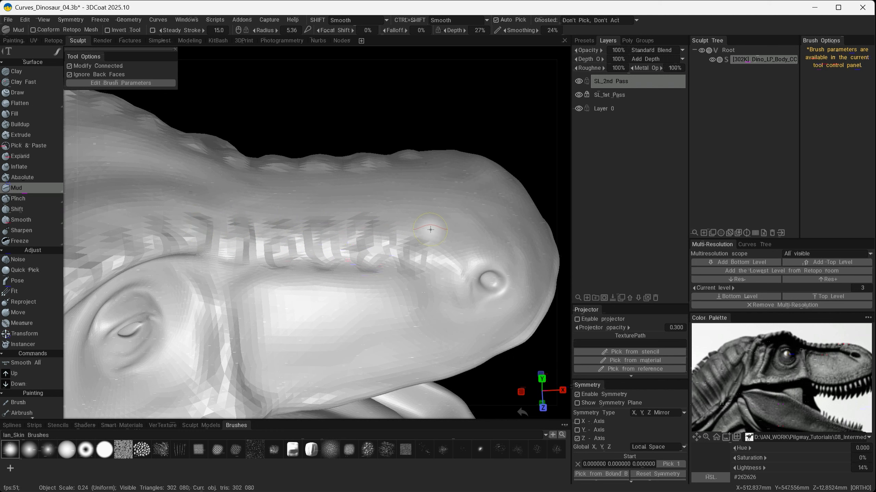
- Shape the foremost ridge bump above and behind the nostril with Mud and smooth its front edge
drag(415, 237, 415, 249)
drag(435, 248, 433, 252)
drag(406, 223, 410, 232)
shift+drag(423, 229, 438, 242)
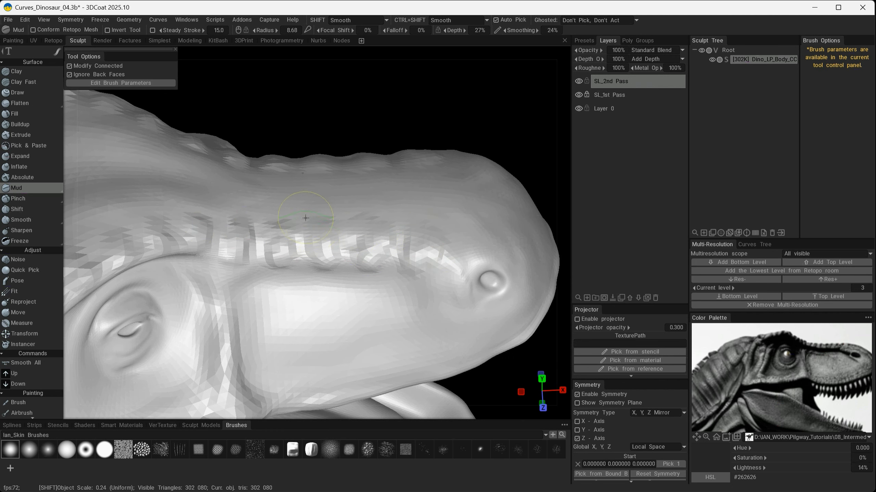
- Define the bumps where the brow meets the snout and along the snout ridge with Mud strokes
alt+right_drag(244, 219, 321, 207)
alt+drag(321, 206, 287, 179)
alt+right_drag(345, 207, 446, 235)
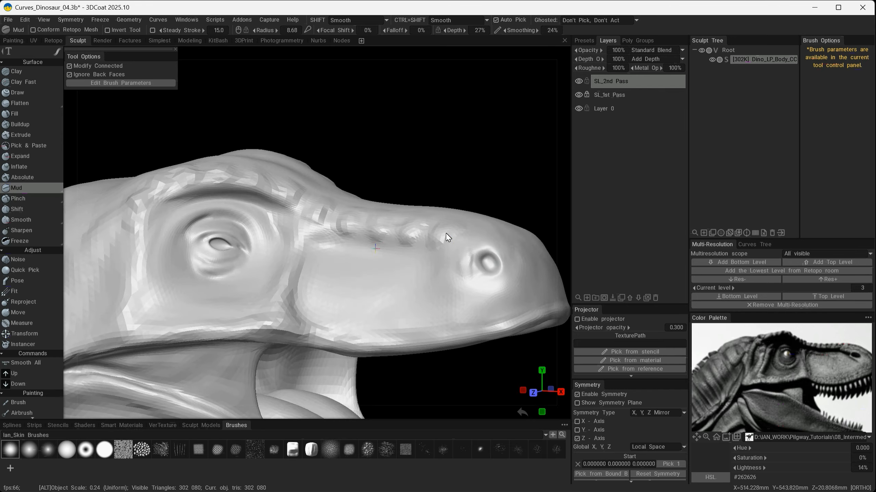
alt+drag(447, 234, 396, 246)
mouse_move(357, 262)
alt+right_down()
mouse_move(382, 260)
mouse_move(366, 257)
alt+right_up()
alt+middle_drag(359, 255, 377, 278)
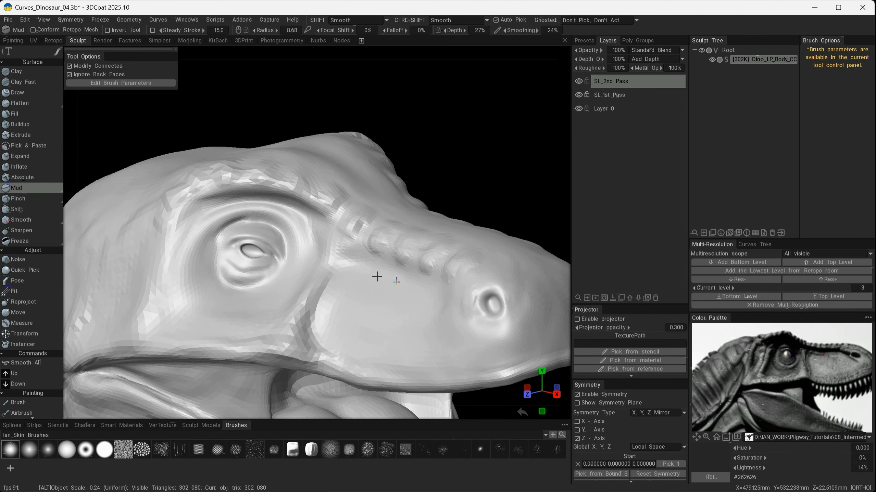
alt+drag(378, 277, 407, 275)
drag(350, 216, 338, 224)
alt+right_drag(329, 242, 359, 260)
mouse_move(346, 262)
alt+mouse_down()
mouse_move(373, 242)
mouse_move(367, 222)
mouse_move(298, 279)
alt+mouse_up()
mouse_move(343, 229)
mouse_down()
mouse_move(359, 223)
mouse_move(372, 252)
mouse_up()
drag(391, 228, 455, 245)
- Refine the bumps on the brow ridge above the eye with Mud at radius 5.56
alt+drag(456, 242, 473, 254)
mouse_move(374, 213)
alt+mouse_down()
mouse_move(246, 222)
mouse_move(240, 214)
alt+mouse_up()
mouse_move(215, 150)
mouse_down()
mouse_move(257, 170)
mouse_move(197, 154)
mouse_move(207, 160)
mouse_up()
alt+drag(305, 177, 380, 179)
alt+middle_drag(381, 180, 305, 162)
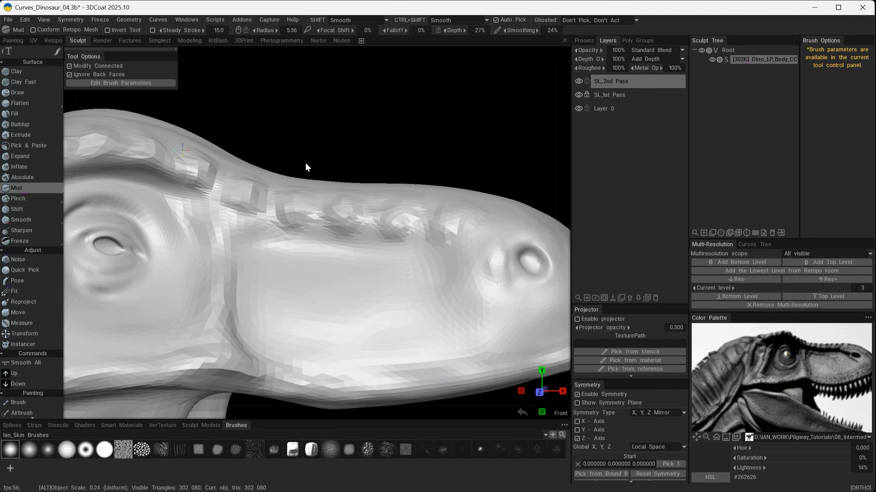
alt+drag(348, 216, 398, 224)
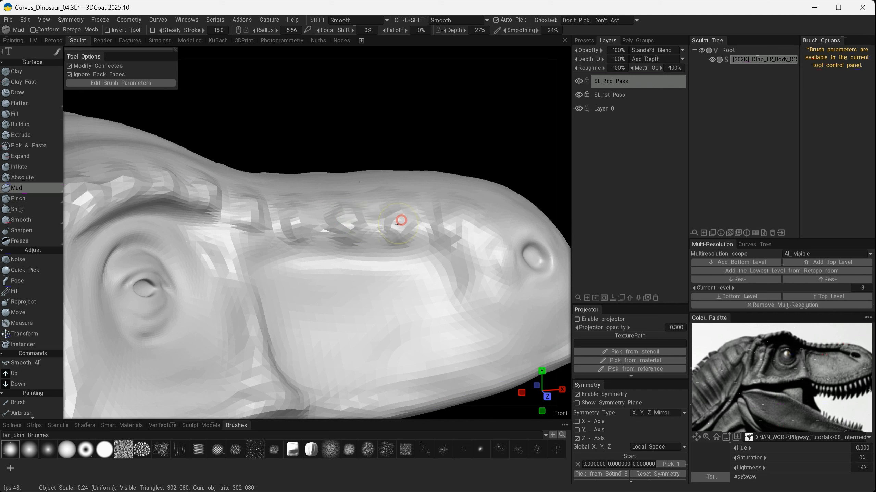
- Swell the individual bumps along the snout ridge with Inflate, using a soft round brush at radius 6.22
click(19, 167)
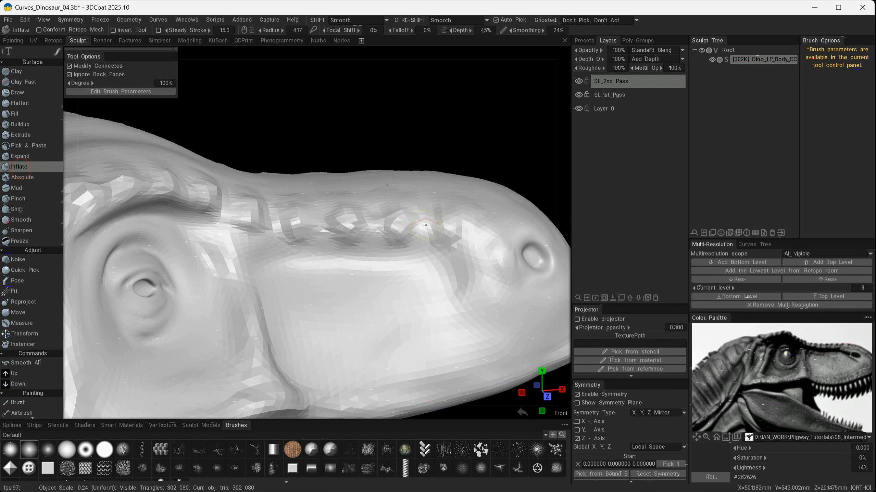
key(])
key(])
key(])
key(])
click(11, 452)
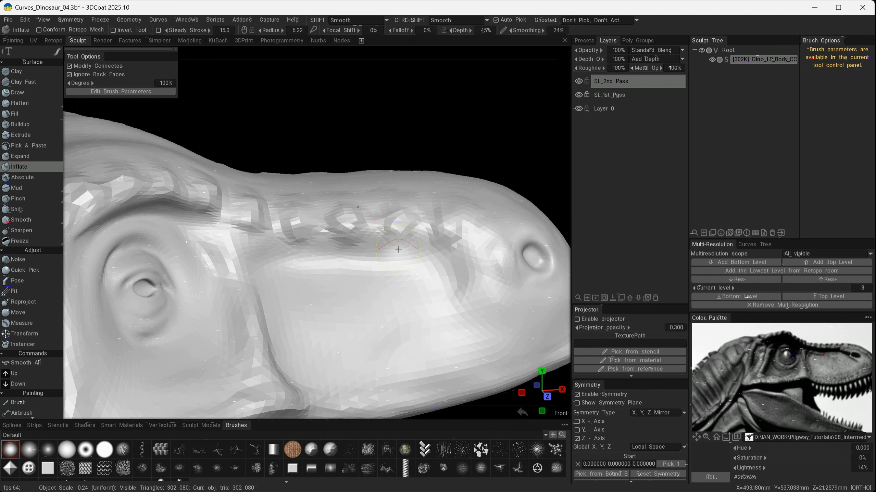
click(447, 226)
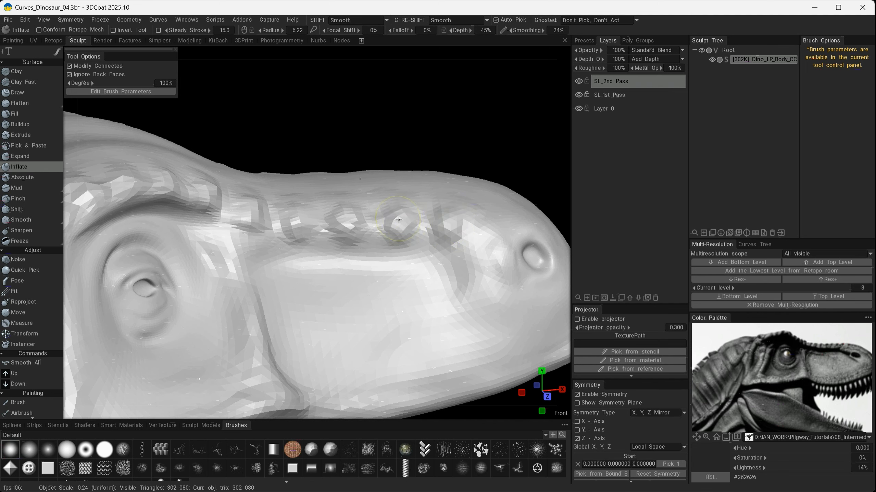
right_drag(297, 215, 255, 156)
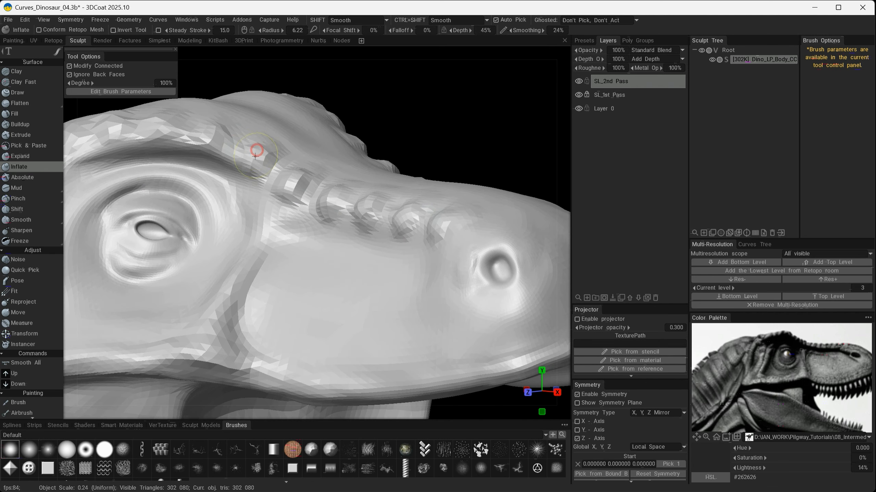
- Inflate the bumps along the brow ridge above the eye and smooth the rear brow bumps
alt+middle_drag(276, 119, 384, 205)
alt+drag(383, 205, 393, 243)
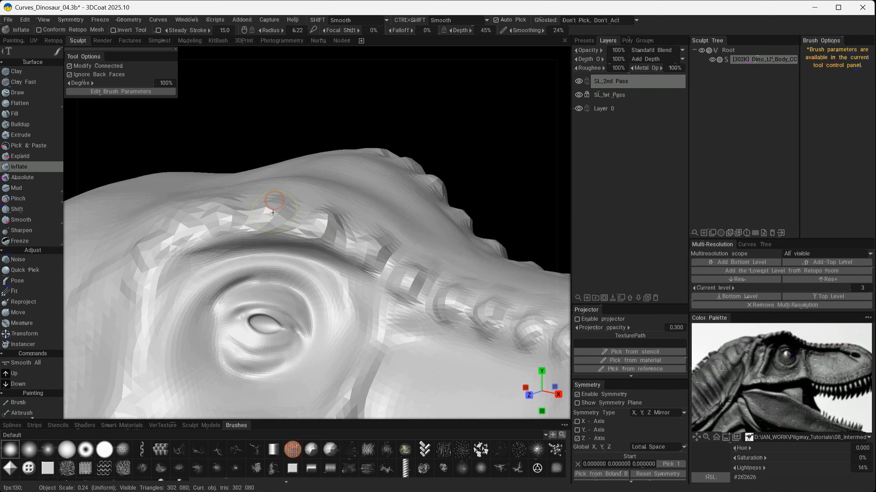
drag(231, 218, 230, 213)
scroll(345, 203, down, 4)
alt+drag(331, 197, 348, 202)
scroll(418, 255, up, 4)
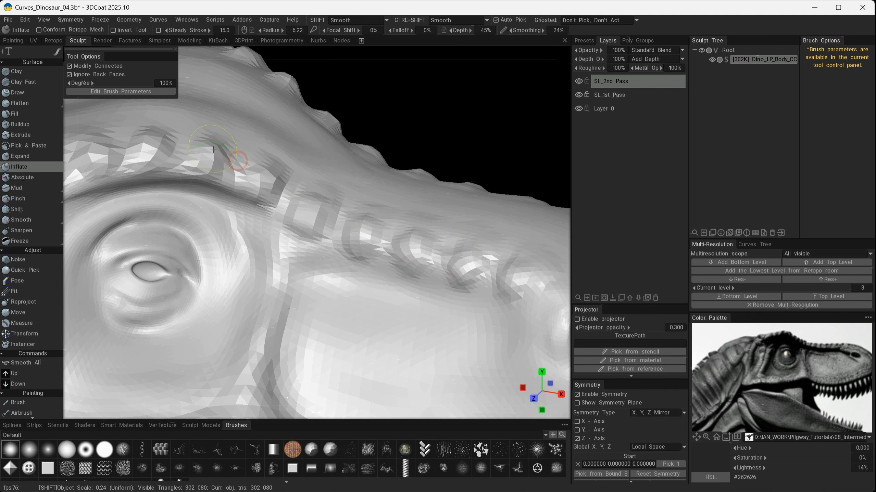
alt+middle_drag(255, 171, 348, 209)
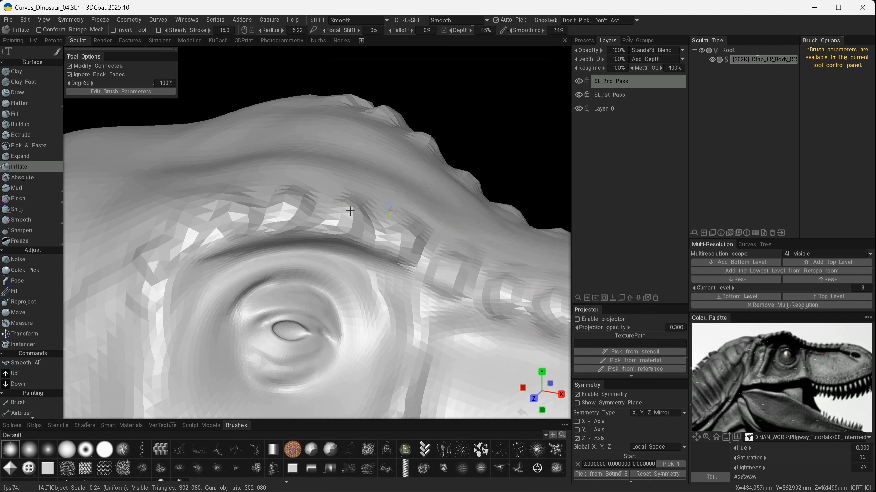
shift+drag(243, 200, 257, 220)
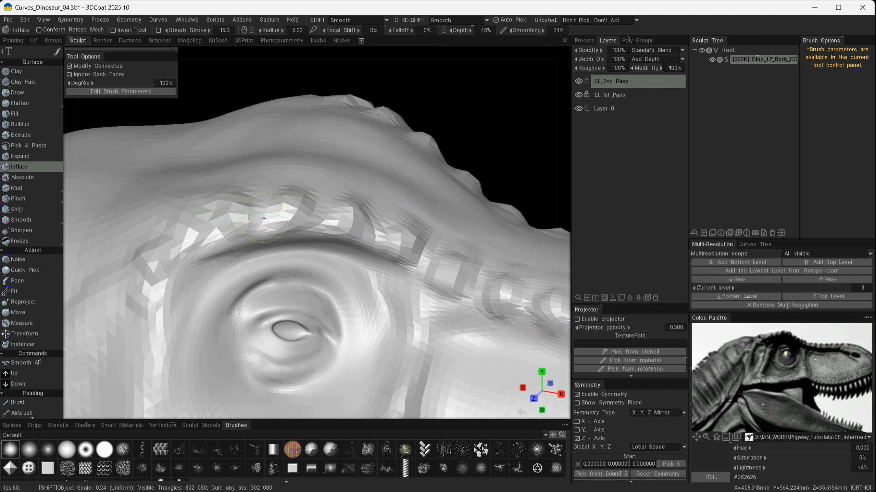
- Try smoothing the lower edge of the snout ridge bumps and undo the last two strokes
alt+middle_drag(403, 234, 237, 151)
alt+drag(384, 232, 414, 226)
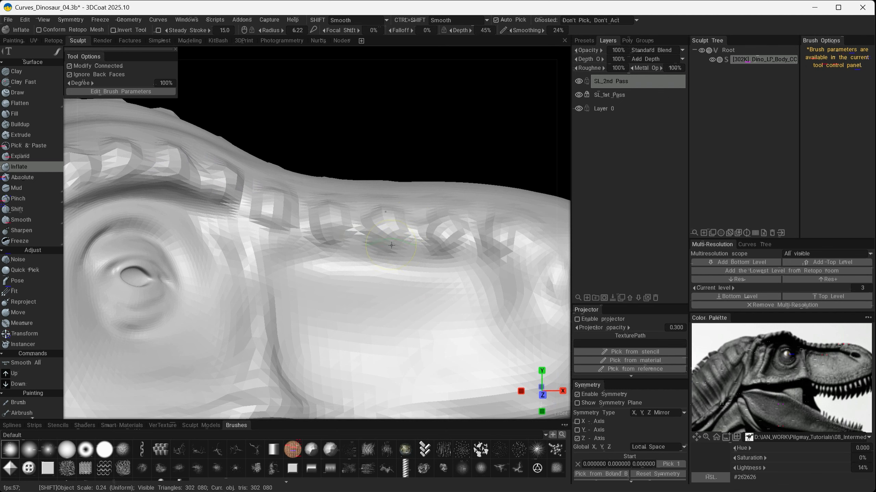
alt+middle_drag(565, 240, 445, 251)
alt+drag(443, 247, 461, 253)
shift+drag(345, 261, 323, 252)
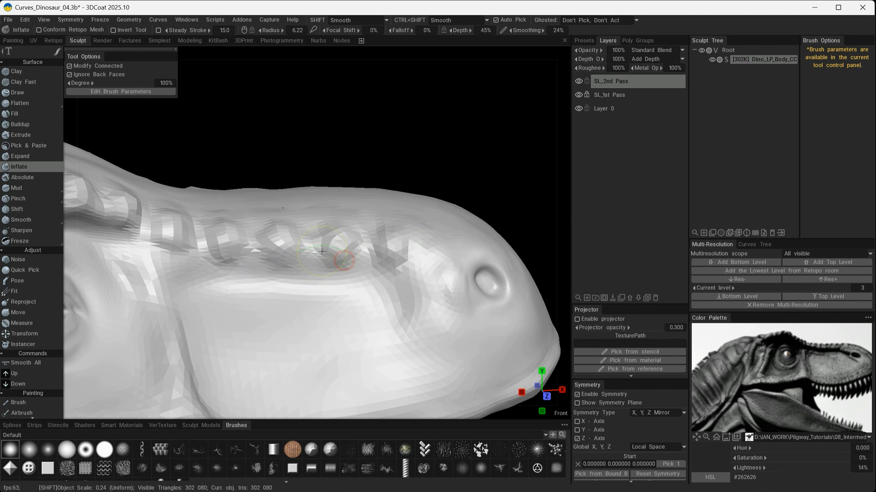
key(ctrl+z)
key(ctrl+z)
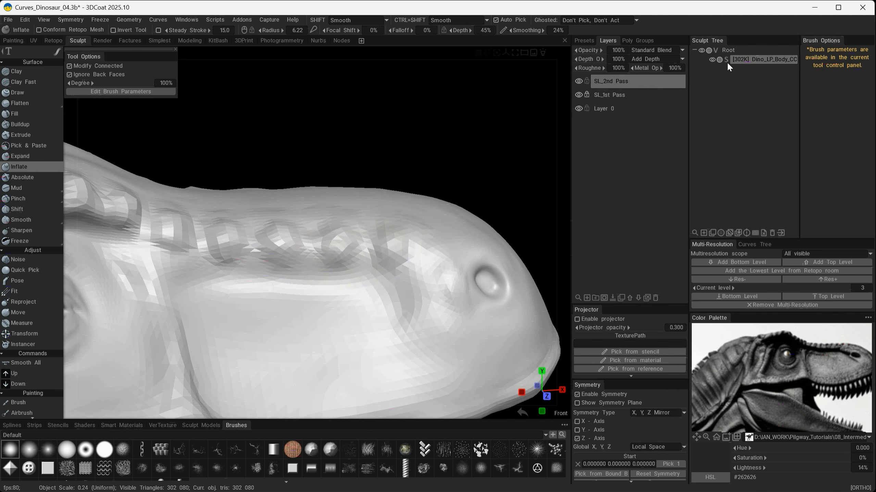
- Inflate the bumps along the front of the brow ridge above the eye at radius 5.96
alt+right_drag(418, 228, 328, 241)
alt+middle_drag(360, 245, 424, 221)
alt+drag(409, 268, 350, 261)
alt+right_drag(319, 274, 366, 313)
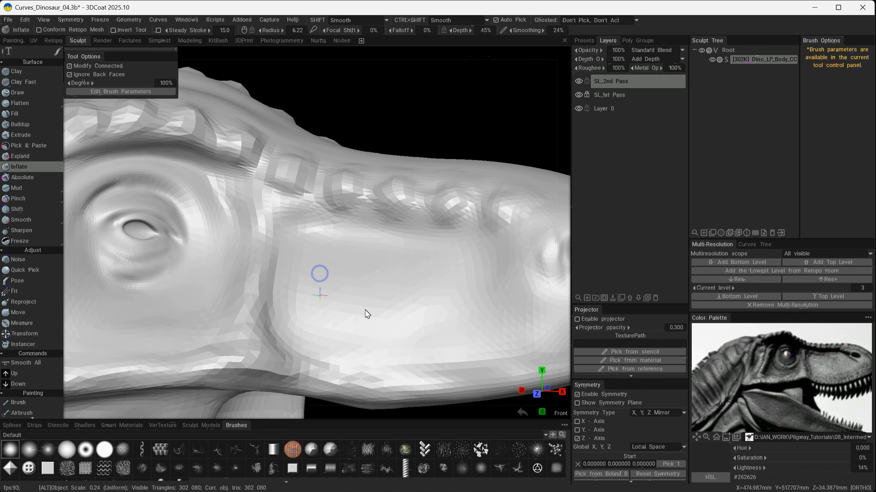
alt+middle_drag(317, 264, 432, 348)
alt+middle_drag(349, 265, 422, 317)
alt+drag(365, 290, 407, 275)
drag(328, 253, 374, 263)
alt+middle_drag(389, 273, 330, 206)
mouse_move(417, 243)
alt+mouse_down()
mouse_move(400, 230)
mouse_move(391, 247)
mouse_move(386, 233)
alt+mouse_up()
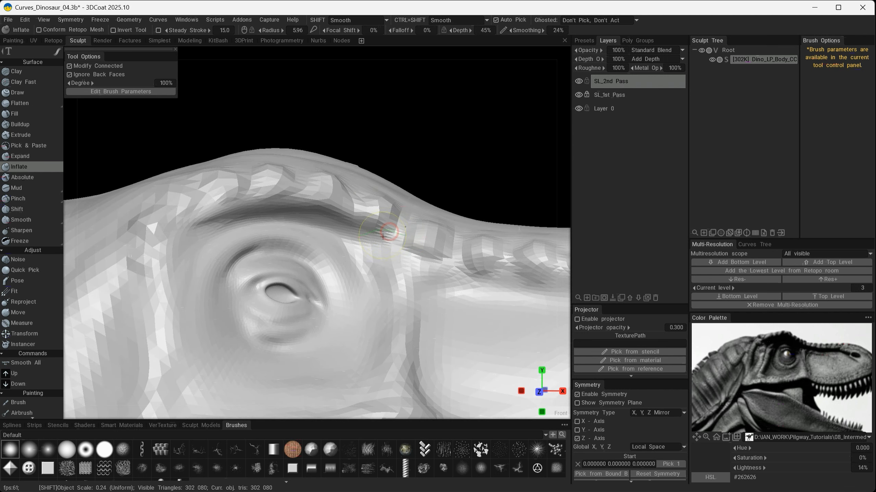
- Soften the transition beneath the bumps between the front of the brow and the snout
alt+drag(474, 280, 441, 286)
alt+middle_drag(457, 252, 325, 199)
alt+drag(374, 251, 354, 224)
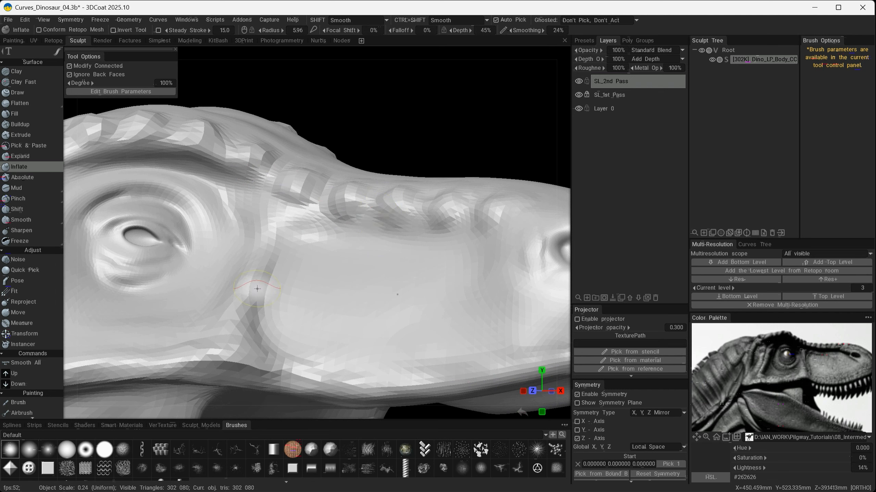
alt+middle_drag(369, 277, 296, 261)
mouse_move(351, 287)
alt+mouse_down()
mouse_move(323, 305)
mouse_move(240, 315)
mouse_move(276, 297)
alt+mouse_up()
shift+drag(237, 219, 239, 215)
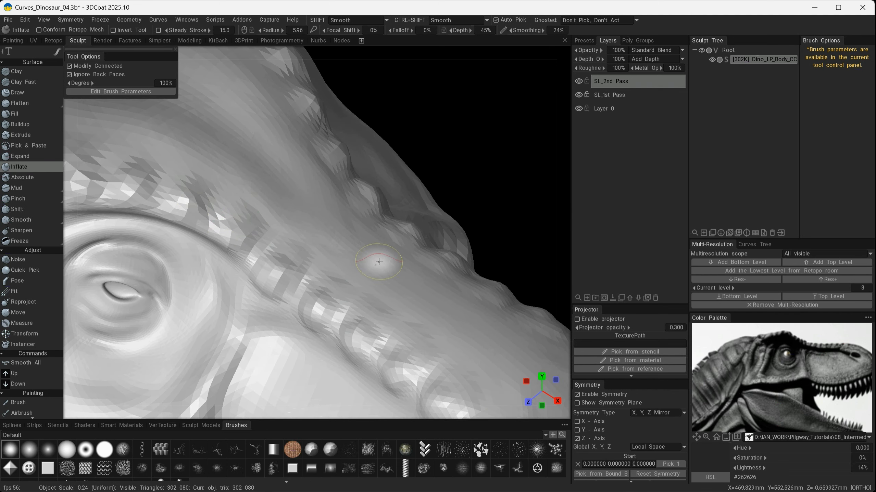
alt+drag(378, 272, 373, 220)
- Build up uneven skin texture over the snout tip and around the nostril with Rapid Smooth
mouse_move(27, 217)
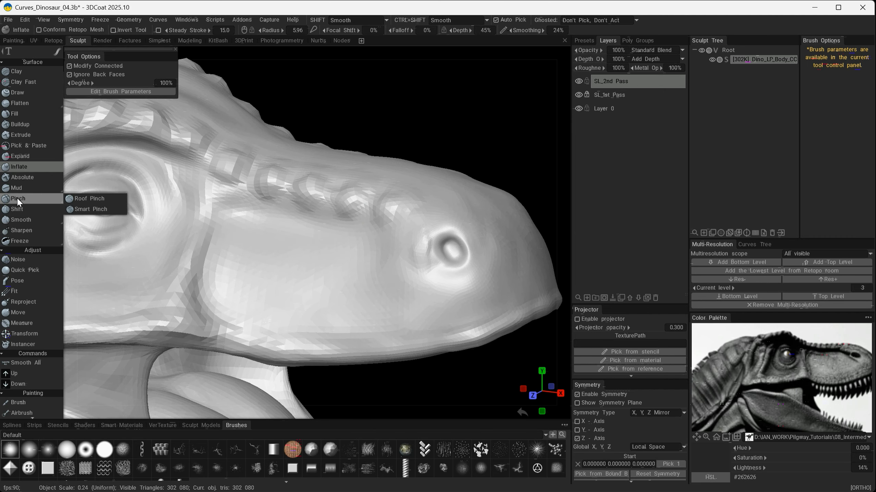
mouse_move(17, 189)
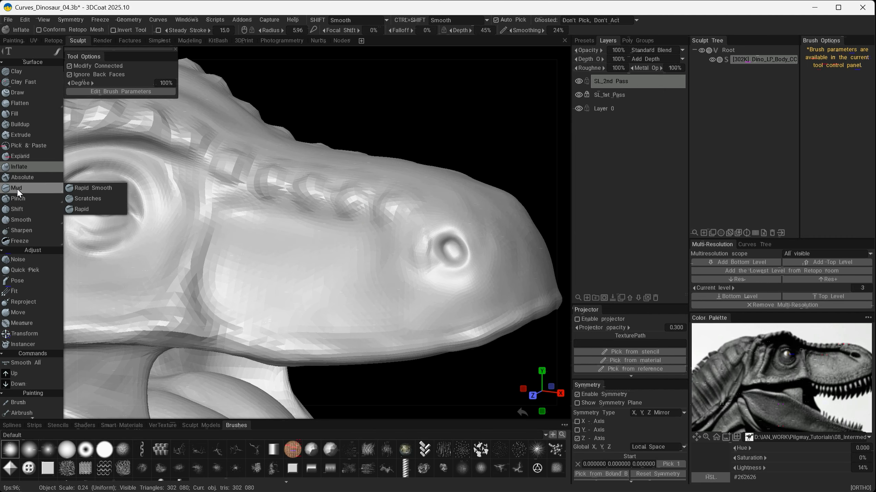
click(83, 191)
alt+drag(412, 249, 385, 293)
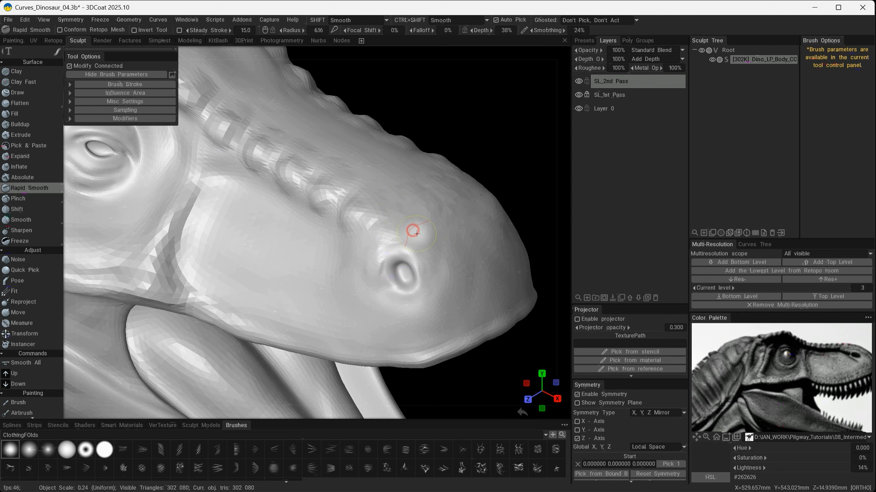
mouse_move(367, 237)
mouse_down()
mouse_move(445, 218)
mouse_move(451, 250)
mouse_move(435, 265)
mouse_move(393, 241)
mouse_move(375, 295)
mouse_move(301, 316)
mouse_move(354, 304)
mouse_up()
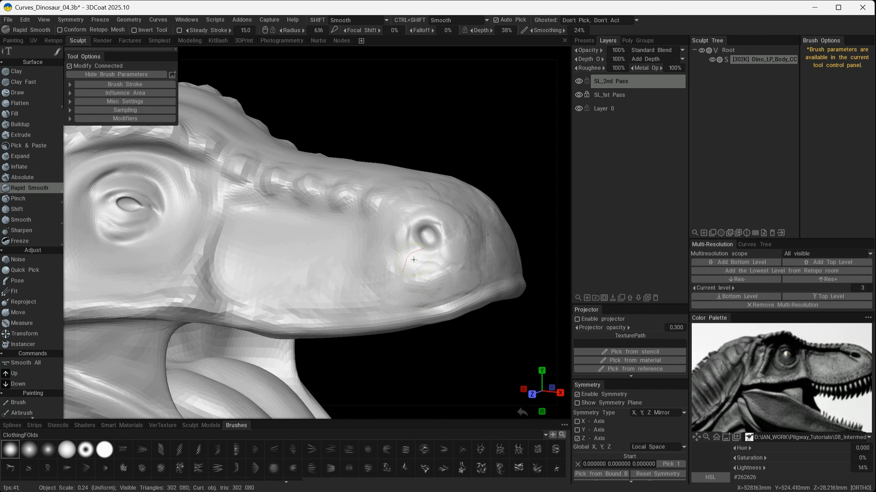
- Sculpt finer folds around the rim and underside of the nostril with Rapid Smooth at radius 3.27
alt+right_drag(415, 259, 459, 271)
alt+middle_drag(459, 271, 298, 242)
mouse_move(350, 269)
alt+mouse_down()
mouse_move(362, 276)
mouse_move(340, 274)
mouse_move(359, 263)
alt+mouse_up()
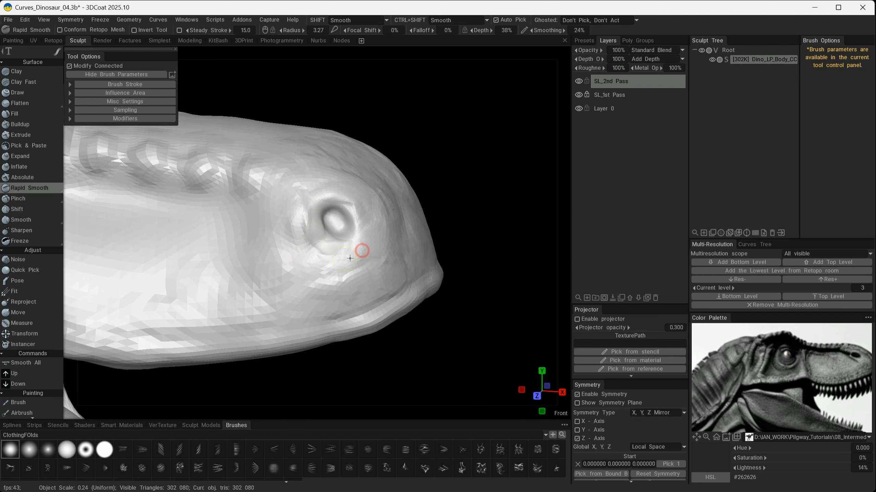
mouse_move(370, 222)
alt+mouse_down()
mouse_move(331, 200)
mouse_move(399, 214)
alt+mouse_up()
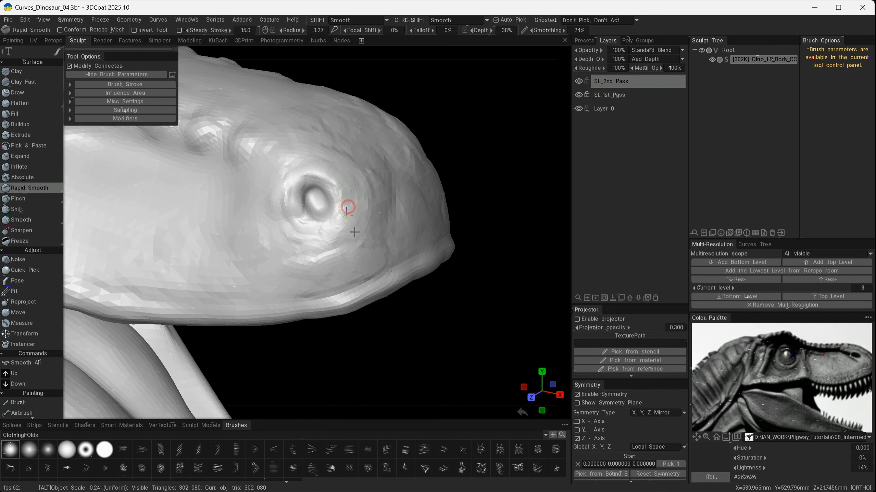
- Extend the Rapid Smooth detail from the foremost ridge bump down behind the nostril toward the upper lip
alt+drag(353, 230, 374, 210)
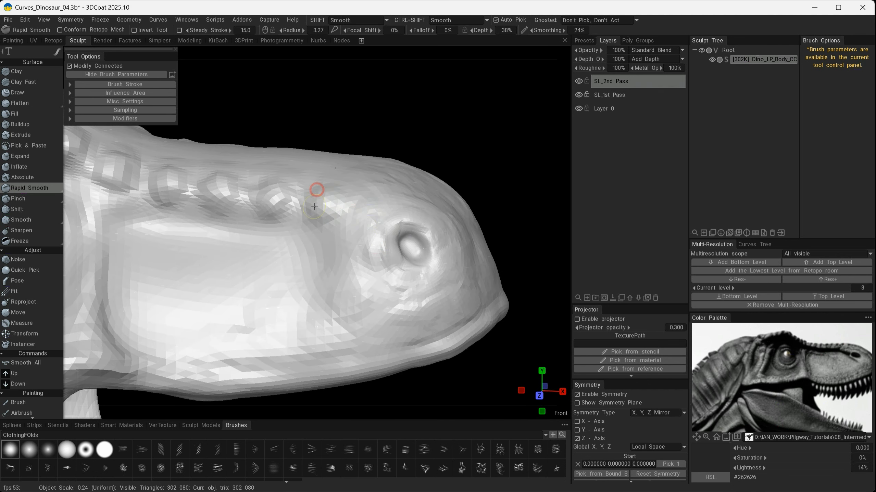
mouse_move(342, 230)
mouse_down()
mouse_move(355, 263)
mouse_move(367, 225)
mouse_up()
mouse_move(367, 225)
mouse_down()
mouse_move(364, 243)
mouse_move(304, 277)
mouse_move(386, 274)
mouse_move(366, 299)
mouse_up()
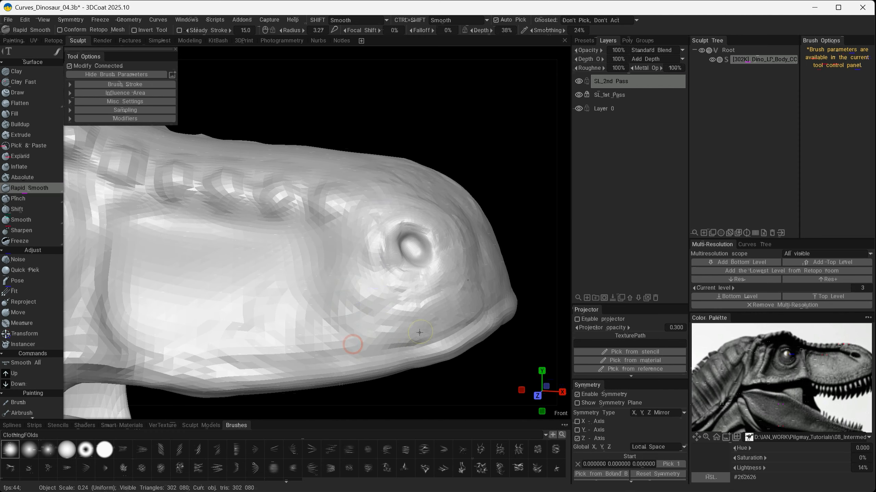
- Examine the cheek, nostril and eye areas from several angles and compare them with the reference image
mouse_move(368, 331)
alt+mouse_down()
mouse_move(364, 252)
mouse_move(336, 231)
mouse_move(337, 255)
mouse_move(409, 251)
mouse_move(280, 284)
mouse_move(353, 254)
mouse_move(379, 324)
mouse_move(391, 270)
mouse_move(293, 278)
alt+mouse_up()
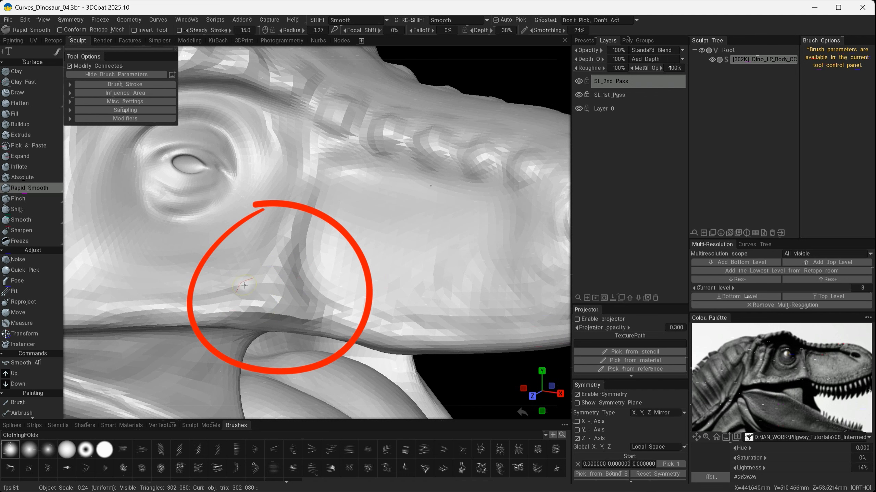
mouse_move(319, 269)
alt+mouse_down()
mouse_move(387, 246)
mouse_move(436, 263)
alt+mouse_up()
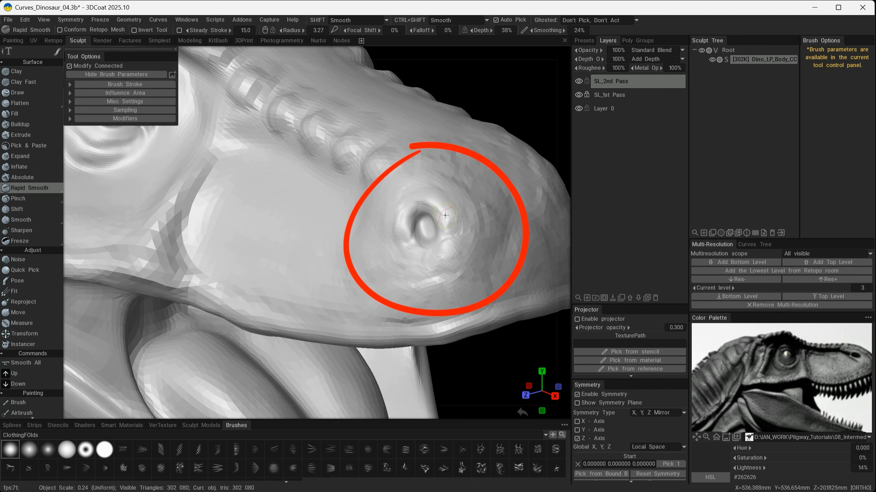
mouse_move(357, 241)
alt+mouse_down()
mouse_move(382, 239)
mouse_move(394, 223)
mouse_move(473, 254)
mouse_move(397, 231)
mouse_move(404, 251)
alt+mouse_up()
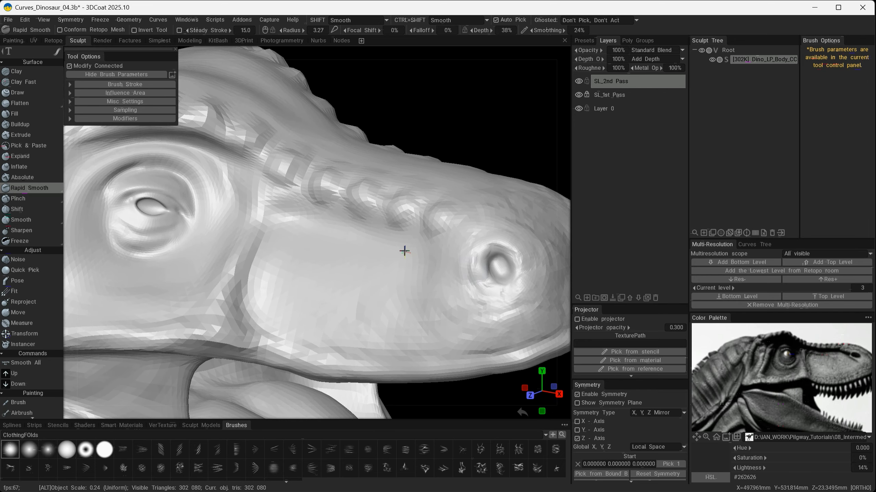
click(282, 213)
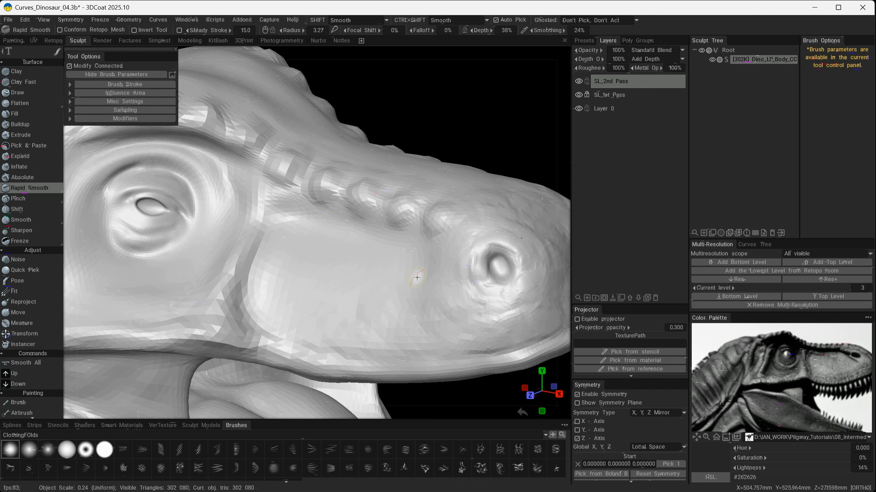
middle_drag(334, 260, 410, 230)
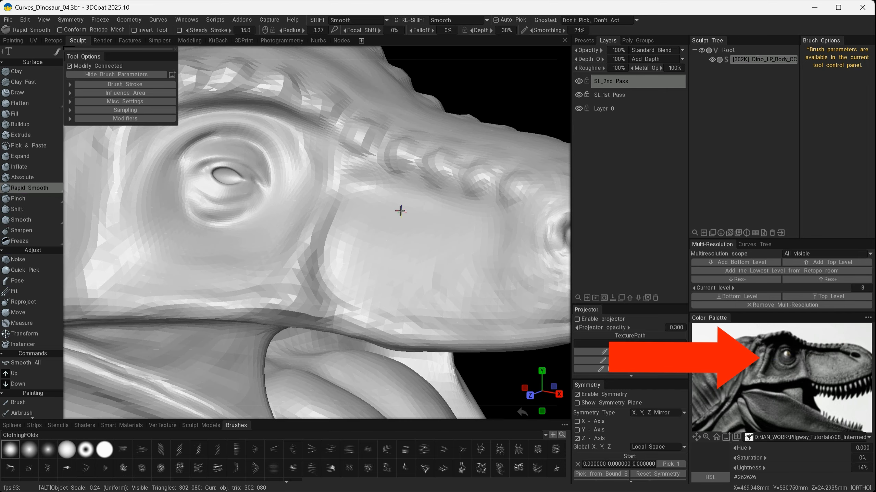
- Inspect the snout ridge bumps, nostril rim and hollow ahead of the eye from several angles against the reference image
alt+middle_drag(400, 208, 306, 187)
mouse_move(360, 240)
alt+mouse_down()
mouse_move(295, 249)
mouse_move(362, 251)
alt+mouse_up()
alt+middle_drag(395, 214, 437, 258)
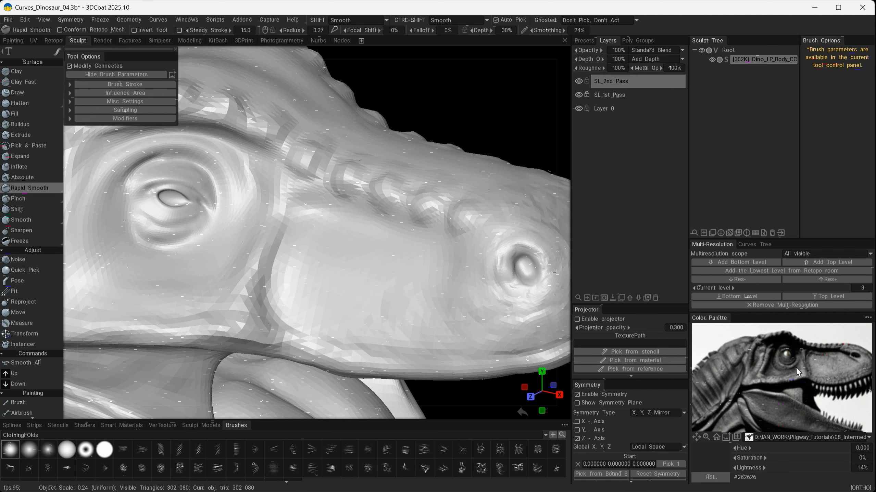
alt+right_drag(396, 251, 371, 281)
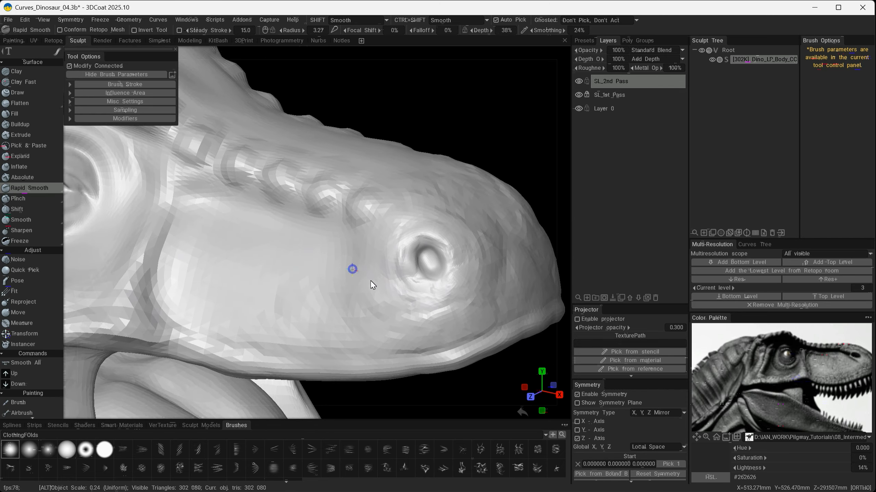
alt+middle_drag(371, 281, 445, 270)
alt+drag(444, 270, 405, 275)
alt+middle_drag(405, 275, 443, 278)
alt+drag(374, 289, 374, 269)
alt+middle_drag(375, 269, 410, 316)
alt+drag(409, 315, 459, 223)
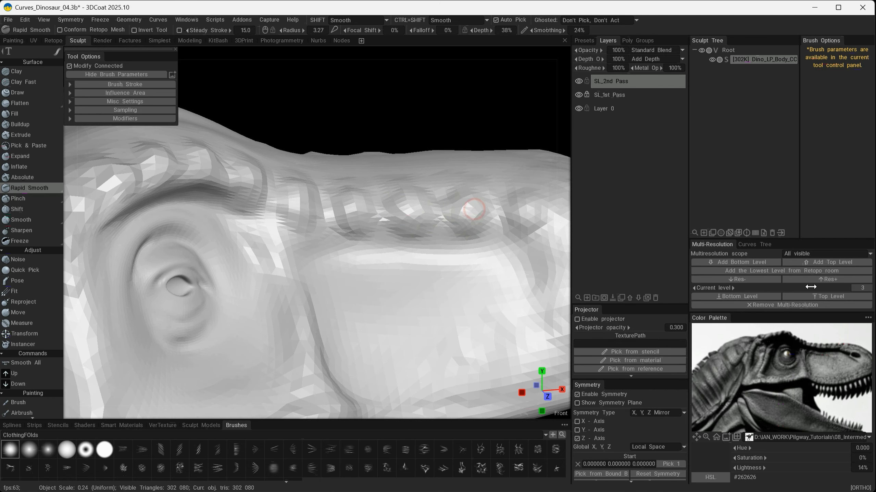
alt+middle_drag(400, 276, 395, 294)
alt+drag(395, 294, 383, 273)
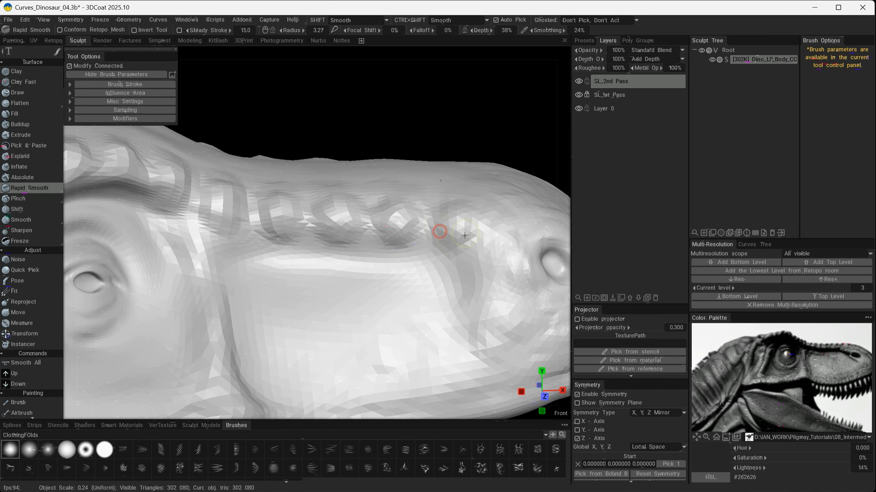
- Refine the skin fold between the front of the eye socket and the first snout bumps with Rapid Smooth at radius 3.27
alt+middle_drag(483, 239, 363, 199)
mouse_move(395, 293)
alt+mouse_down()
mouse_move(353, 290)
mouse_move(369, 287)
alt+mouse_up()
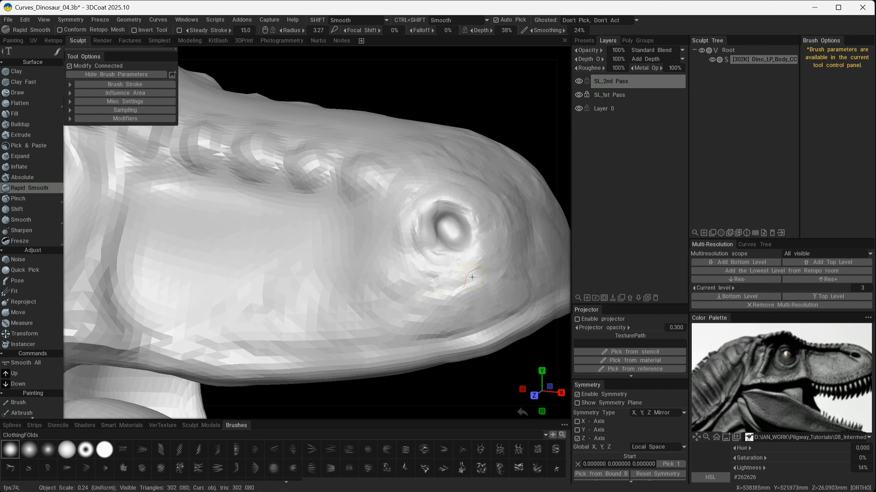
mouse_move(387, 254)
alt+middle_down()
mouse_move(538, 260)
mouse_move(548, 269)
alt+middle_up()
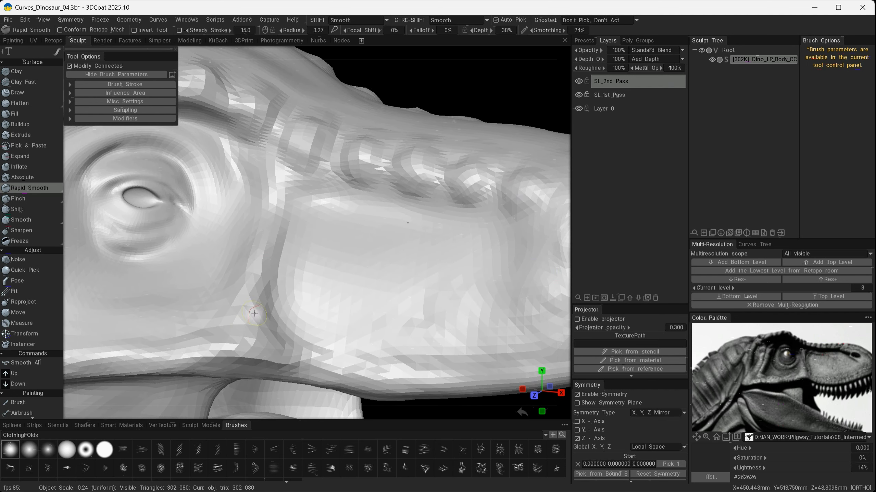
alt+middle_drag(392, 267, 372, 287)
alt+drag(361, 281, 330, 257)
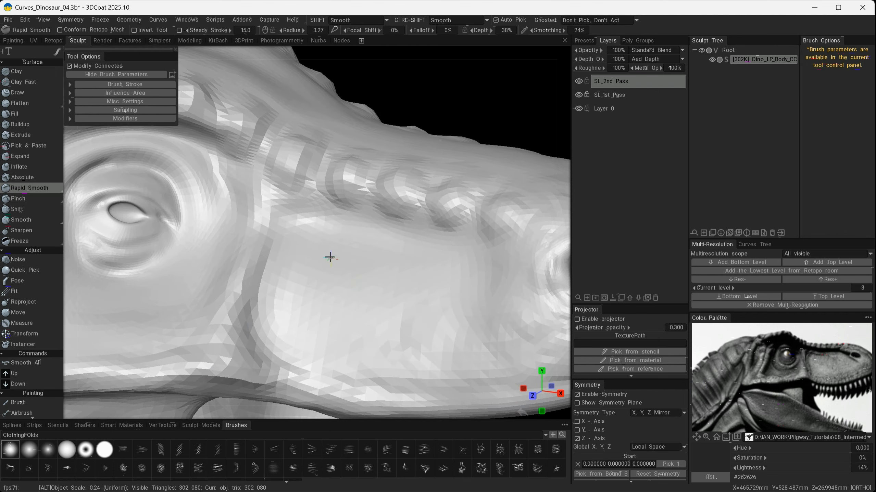
drag(256, 194, 258, 212)
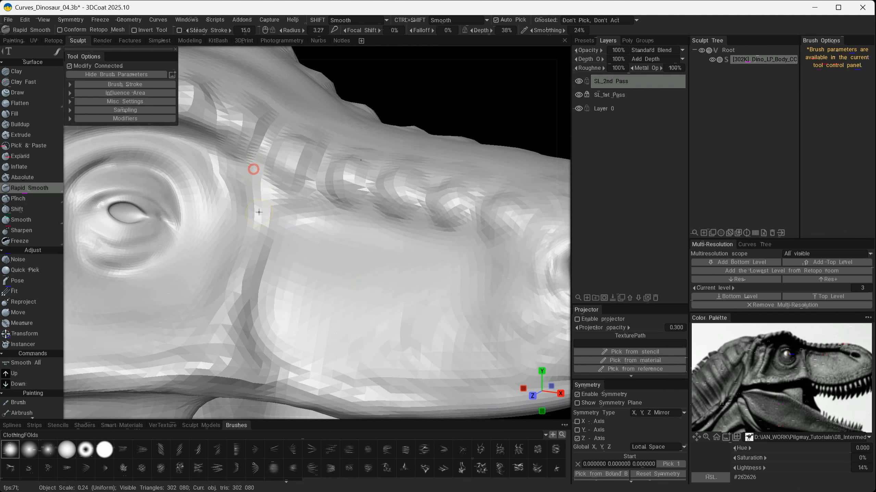
mouse_move(257, 172)
mouse_down()
mouse_move(270, 207)
mouse_move(276, 198)
mouse_move(299, 203)
mouse_move(273, 203)
mouse_up()
alt+middle_drag(427, 264, 283, 246)
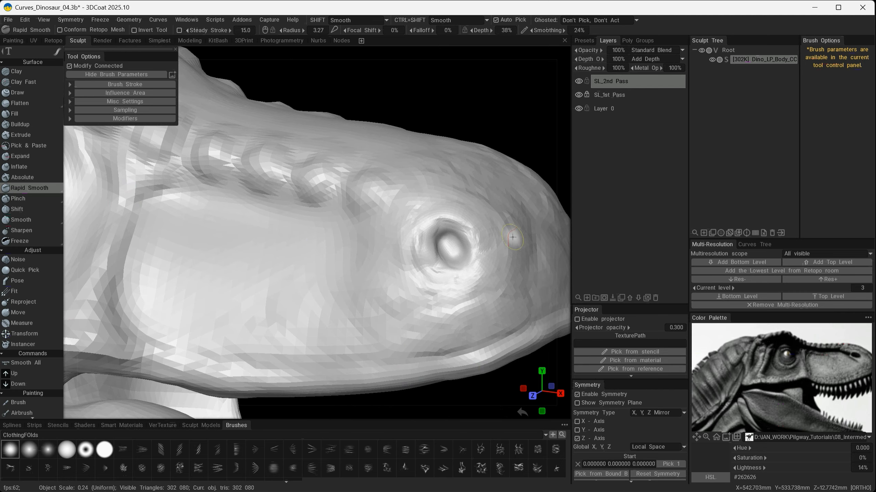
alt+middle_drag(366, 255, 541, 280)
mouse_move(278, 180)
mouse_down()
mouse_move(339, 208)
mouse_move(330, 217)
mouse_up()
- Sculpt the creased fold under the brow ridge, from above the eye toward its back and front corners
alt+right_drag(331, 217, 207, 251)
alt+middle_drag(206, 251, 354, 286)
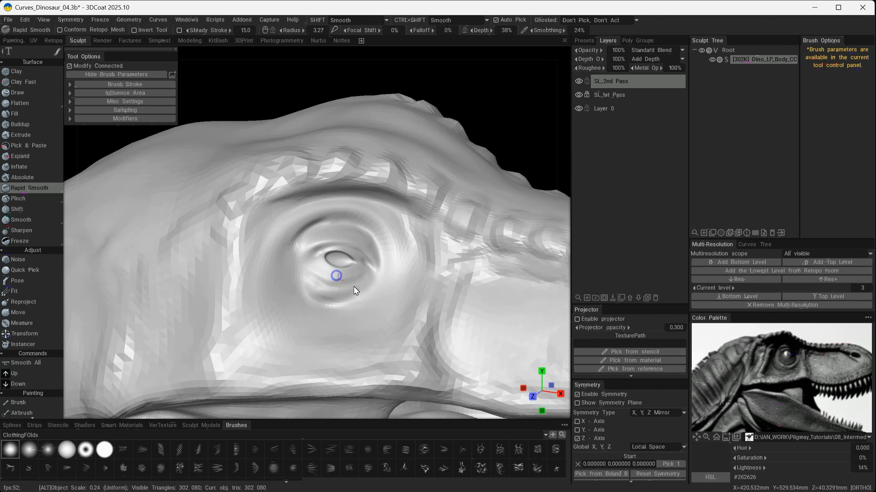
alt+right_drag(354, 286, 385, 258)
mouse_move(385, 257)
alt+mouse_down()
mouse_move(420, 209)
mouse_move(385, 203)
alt+mouse_up()
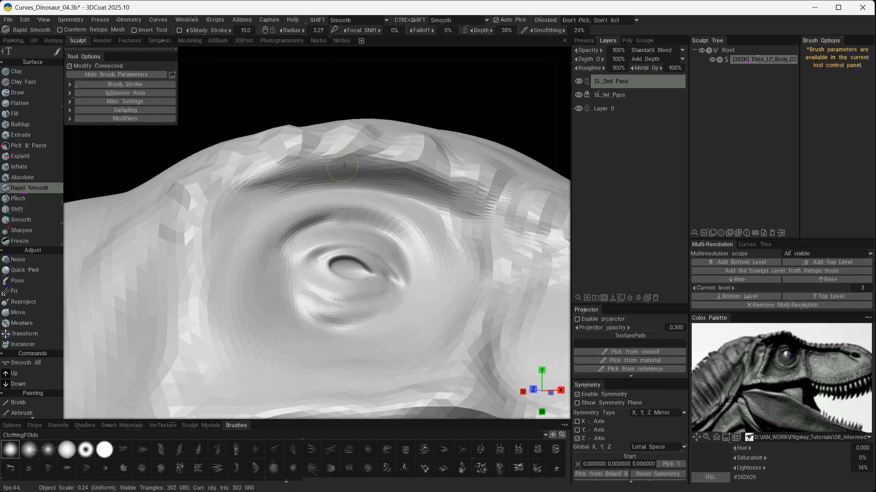
mouse_move(345, 165)
mouse_down()
mouse_move(333, 165)
mouse_move(356, 169)
mouse_move(219, 191)
mouse_move(224, 221)
mouse_up()
alt+drag(295, 206, 305, 220)
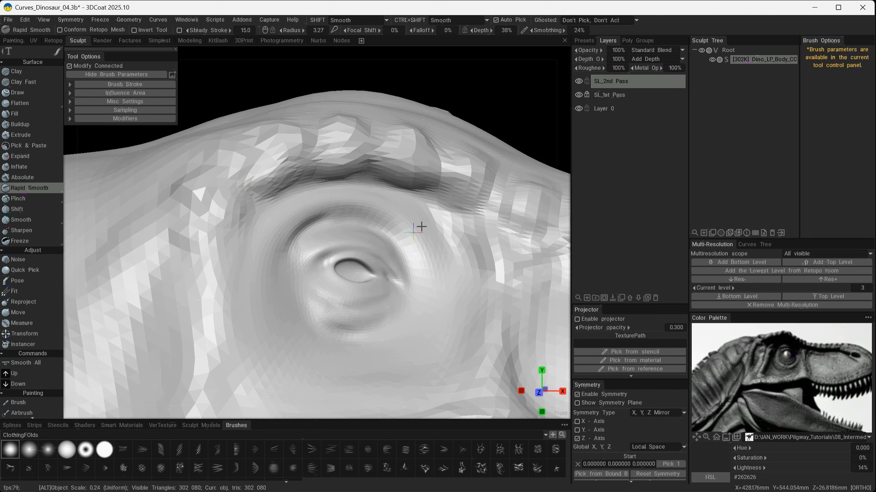
alt+drag(421, 227, 415, 219)
drag(409, 177, 456, 192)
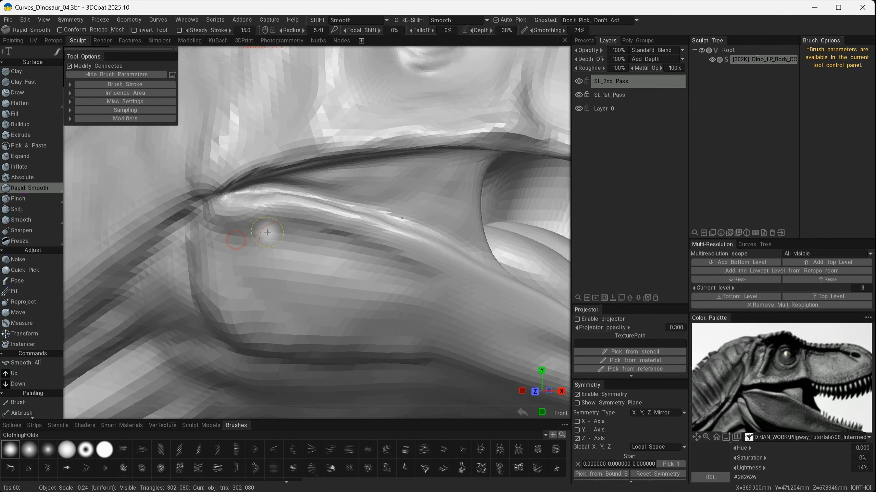
- Sculpt the groove beneath the jaw muscle and forward along the lower jaw, starting with Rapid Smooth at radius 4.85
right_drag(268, 233, 253, 234)
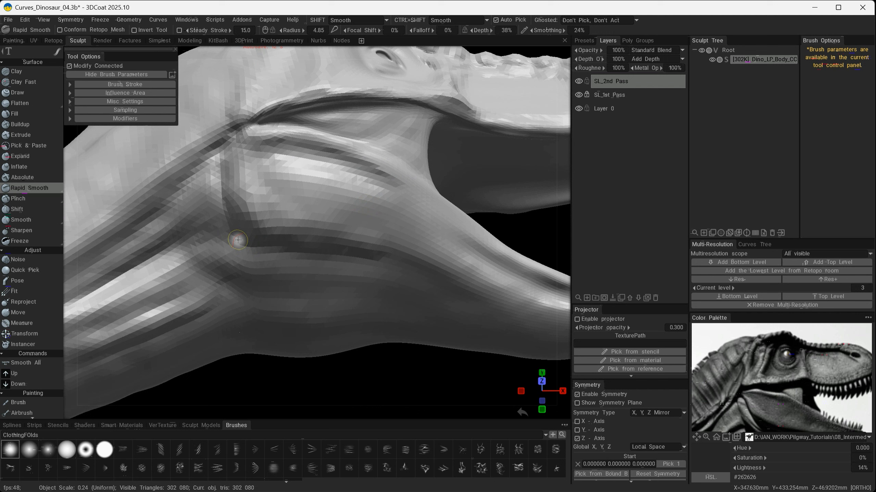
drag(238, 241, 371, 257)
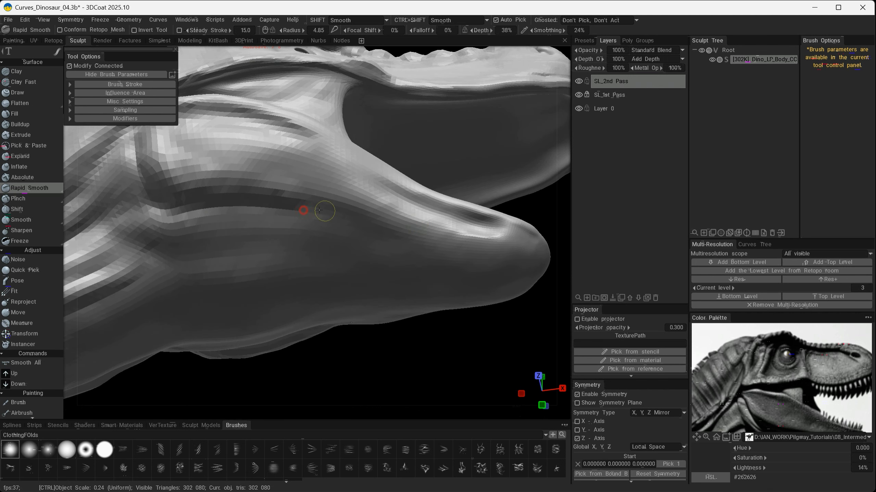
drag(319, 210, 454, 258)
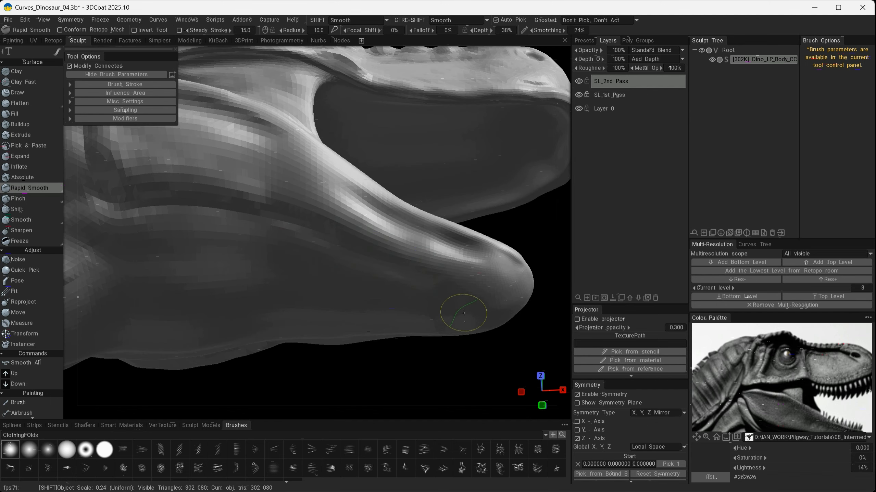
- Shape the long muscle folds running from the jaw muscle into the lower jaw with Rapid Smooth at radius 7.65
alt+drag(275, 239, 294, 294)
alt+drag(241, 226, 333, 293)
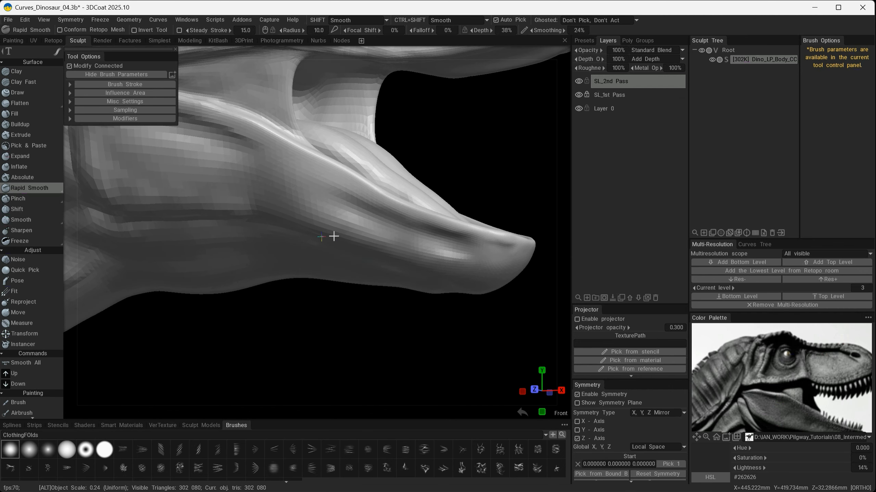
alt+middle_drag(334, 237, 398, 259)
alt+drag(399, 259, 412, 252)
right_drag(366, 186, 359, 184)
drag(329, 173, 404, 195)
drag(350, 189, 400, 218)
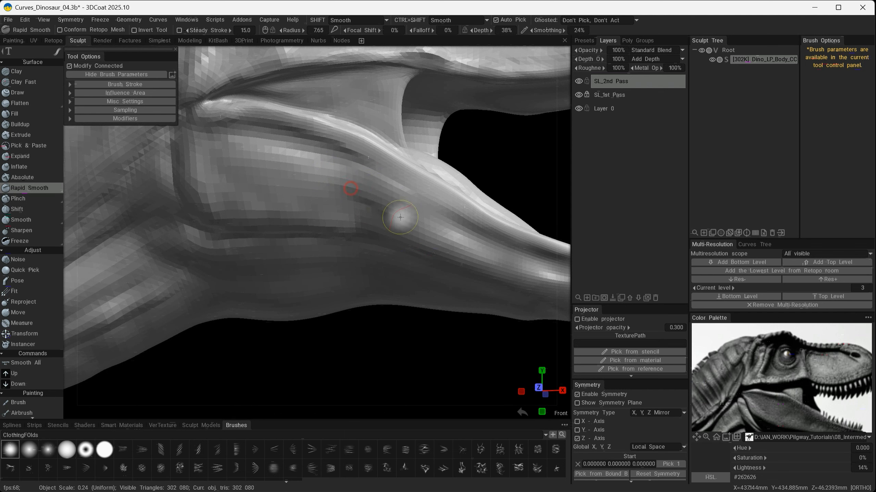
drag(333, 164, 389, 184)
- Refine the area just behind the jaw muscle where the neck cords meet it, using Rapid Smooth at radius 5.29
alt+drag(424, 235, 466, 246)
alt+right_drag(466, 246, 410, 293)
alt+drag(380, 344, 362, 283)
right_drag(271, 193, 257, 187)
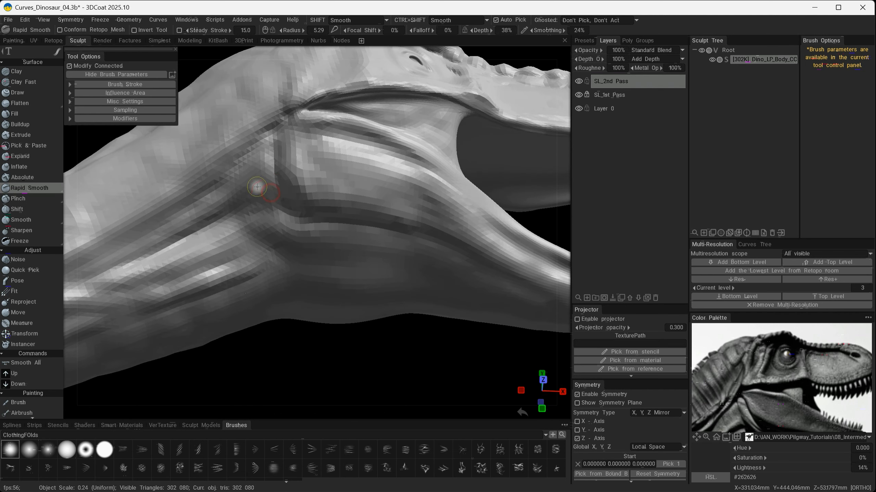
alt+drag(228, 225, 239, 246)
drag(258, 189, 260, 196)
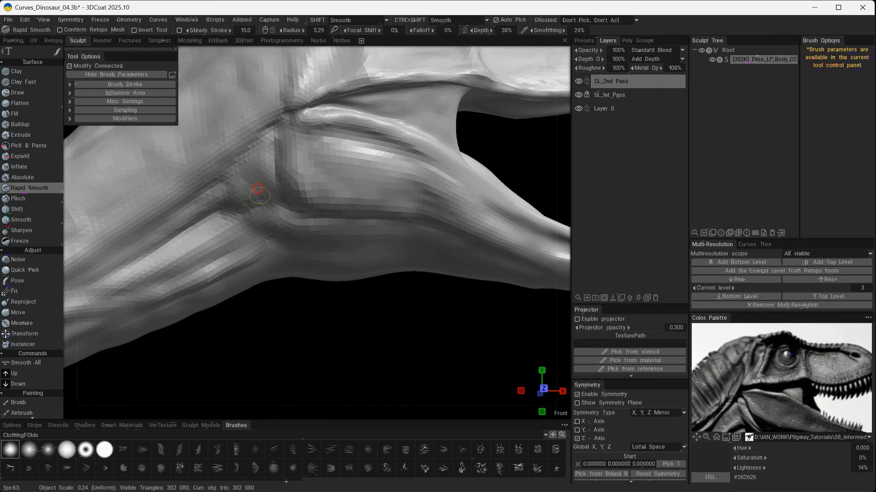
- Carve long throat folds beneath the jaw muscle with the inverted Rapid Smooth brush at radius 5.29
alt+right_drag(273, 208, 380, 255)
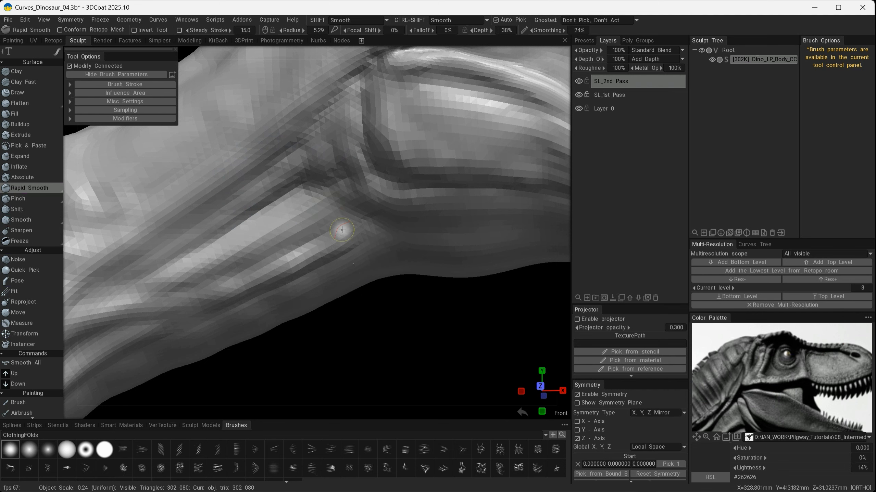
alt+drag(415, 239, 420, 196)
alt+middle_drag(471, 209, 372, 200)
ctrl+drag(351, 210, 411, 206)
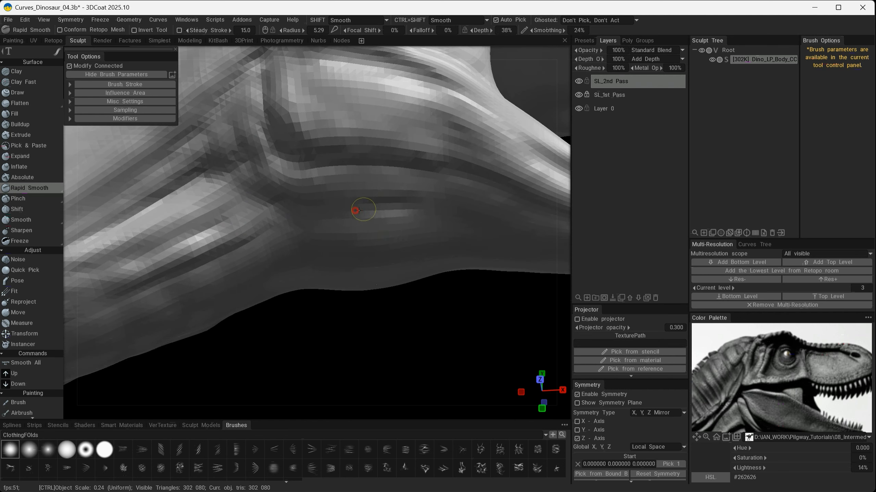
mouse_move(317, 214)
ctrl+mouse_down()
mouse_move(431, 209)
mouse_move(416, 225)
ctrl+mouse_up()
mouse_move(443, 212)
mouse_down()
mouse_move(527, 205)
mouse_move(431, 212)
mouse_up()
alt+middle_drag(390, 227, 464, 220)
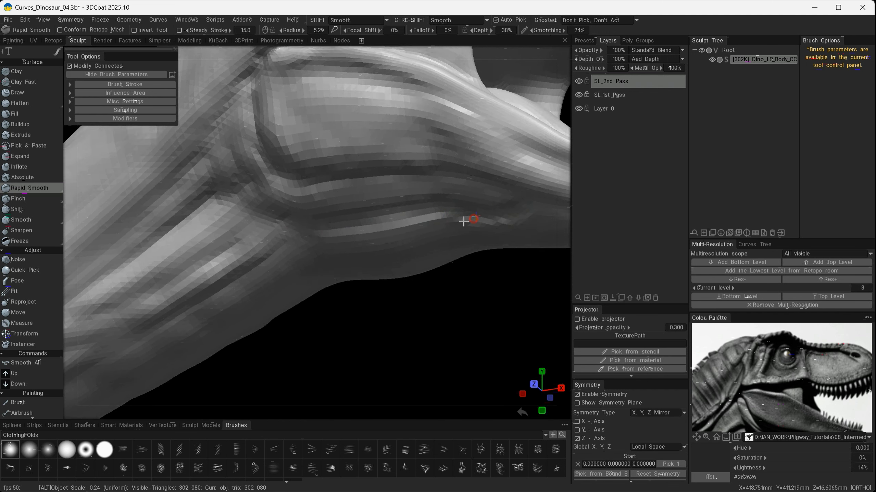
- Build up the ends of the neck cords behind the jaw at radius 6.04 and smooth the transition
alt+right_drag(473, 218, 438, 210)
drag(362, 178, 412, 187)
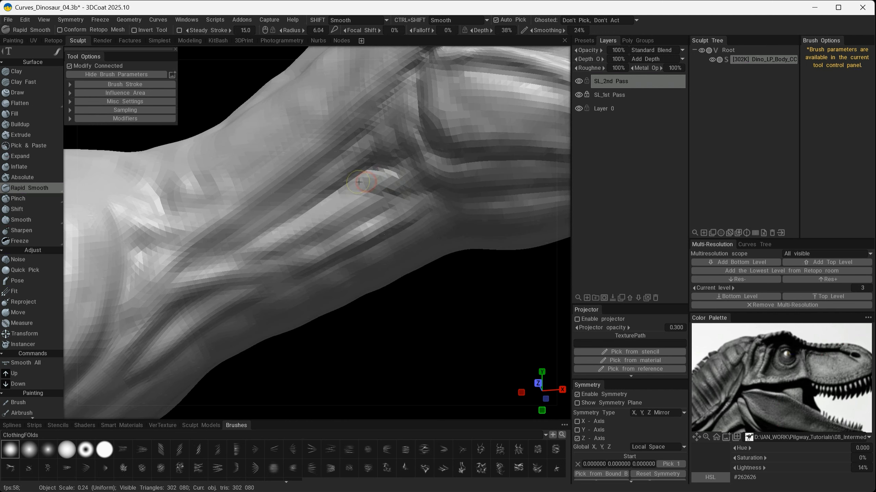
mouse_move(359, 182)
mouse_down()
mouse_move(401, 185)
mouse_move(443, 211)
mouse_up()
shift+drag(410, 182, 392, 176)
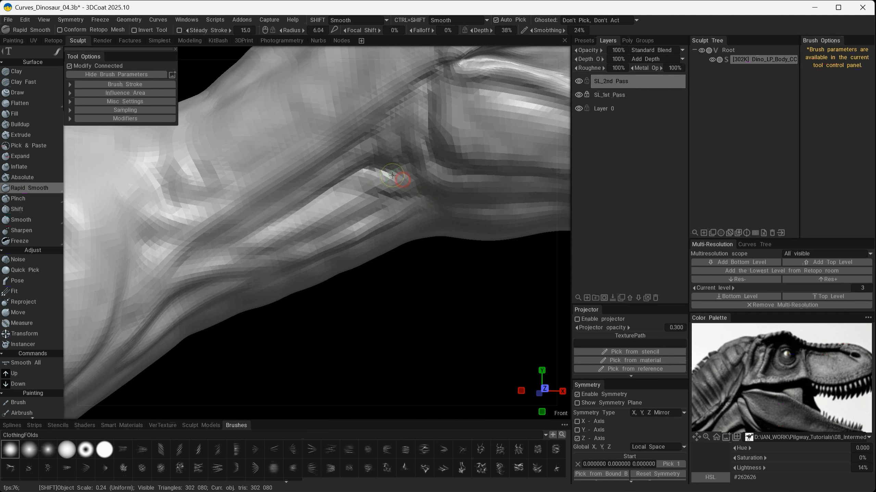
- Examine the neck cords and throat folds in a full upper-body view and up close from several angles
alt+right_drag(466, 175, 428, 152)
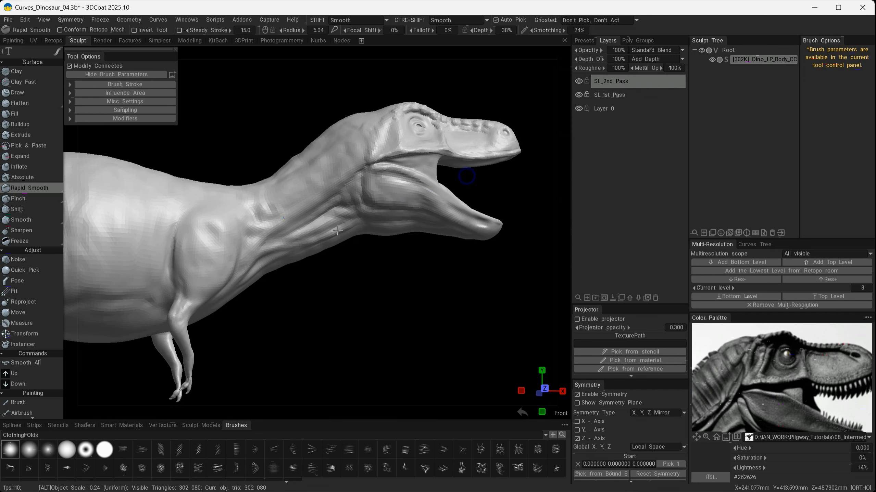
alt+middle_drag(322, 249, 329, 263)
alt+drag(329, 273, 315, 277)
mouse_move(293, 264)
alt+right_down()
mouse_move(352, 324)
mouse_move(363, 253)
alt+right_up()
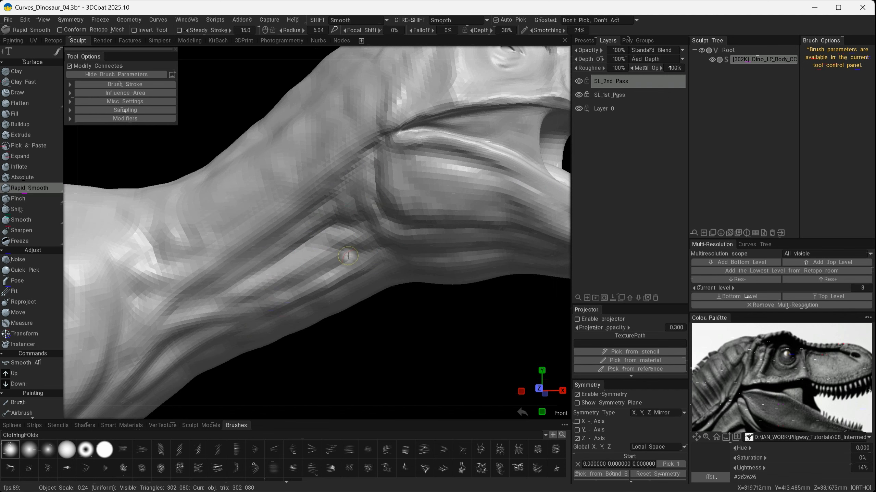
mouse_move(348, 256)
alt+mouse_down()
mouse_move(396, 223)
mouse_move(334, 258)
mouse_move(355, 241)
alt+mouse_up()
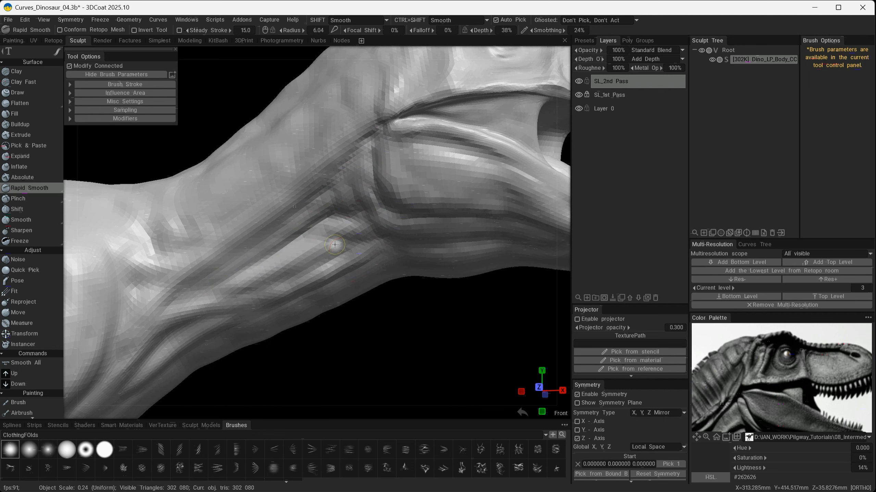
mouse_move(343, 228)
alt+mouse_down()
mouse_move(298, 291)
mouse_move(279, 250)
alt+mouse_up()
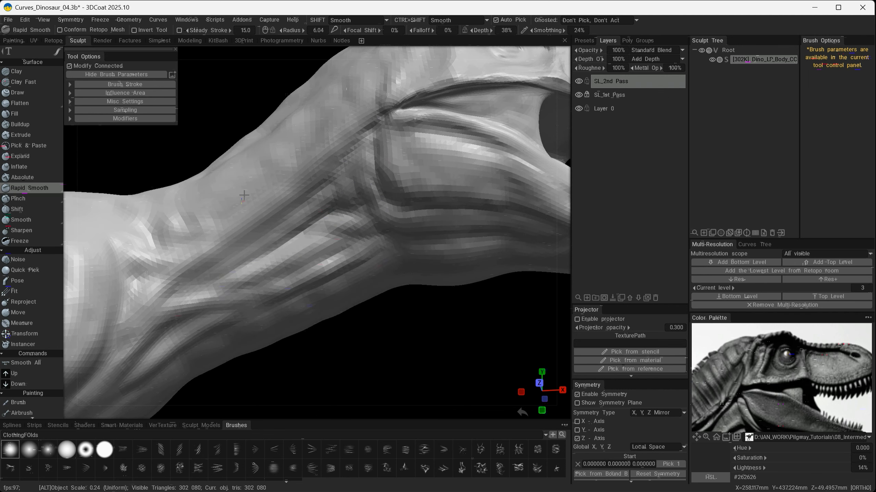
mouse_move(296, 213)
alt+mouse_down()
mouse_move(321, 234)
mouse_move(303, 201)
alt+mouse_up()
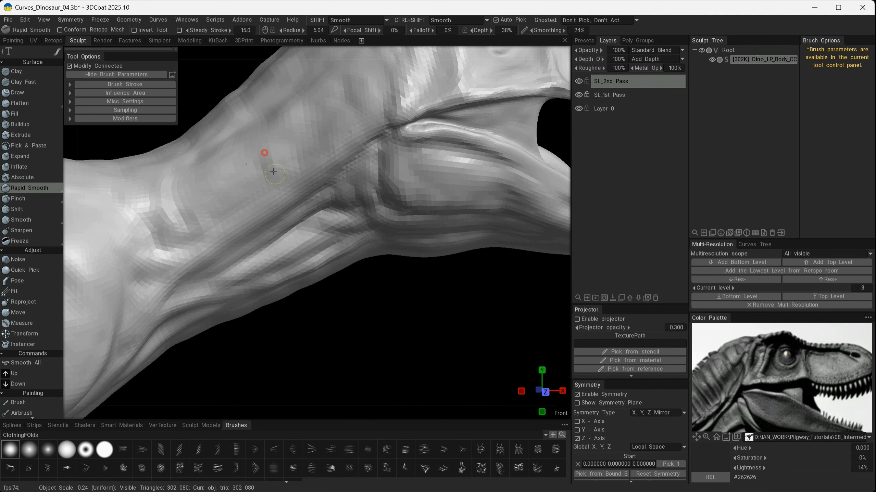
- Sculpt the skin above the brow ridge and along the upper edge of the snout bumps, reducing the Rapid Smooth radius to 4.86
alt+right_drag(430, 209, 407, 307)
mouse_move(408, 308)
alt+mouse_down()
mouse_move(344, 373)
mouse_move(317, 296)
mouse_move(351, 305)
alt+mouse_up()
alt+right_drag(351, 306, 373, 268)
mouse_move(456, 261)
alt+middle_down()
mouse_move(454, 280)
mouse_move(436, 293)
alt+middle_up()
alt+right_drag(436, 294, 459, 270)
alt+middle_drag(459, 271, 372, 313)
mouse_move(371, 312)
alt+mouse_down()
mouse_move(364, 302)
mouse_move(400, 282)
mouse_move(377, 224)
mouse_move(357, 224)
mouse_move(447, 277)
alt+mouse_up()
alt+right_drag(446, 277, 300, 197)
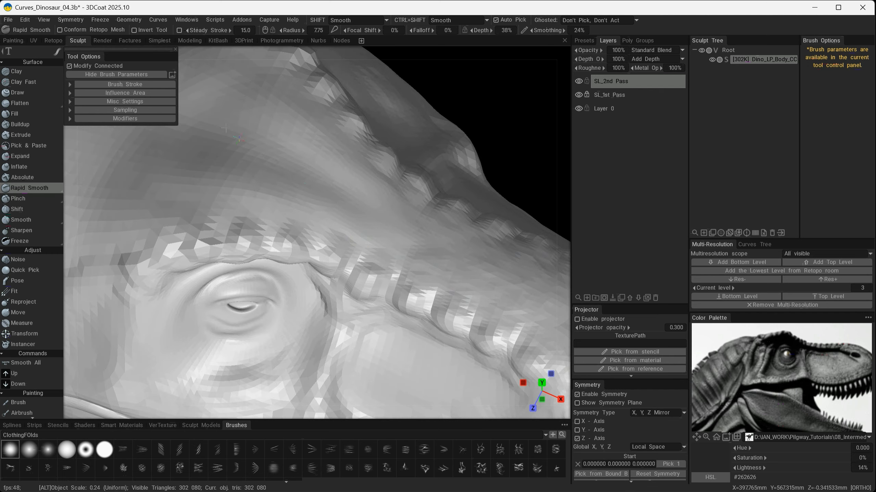
alt+middle_drag(300, 197, 351, 215)
alt+drag(351, 215, 267, 241)
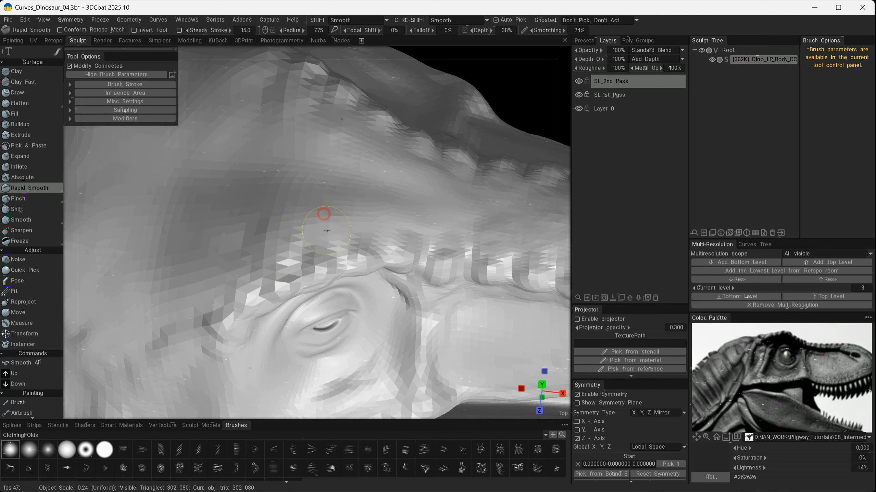
mouse_move(335, 216)
mouse_down()
mouse_move(312, 196)
mouse_move(363, 207)
mouse_move(378, 220)
mouse_move(480, 225)
mouse_move(264, 206)
mouse_move(288, 174)
mouse_up()
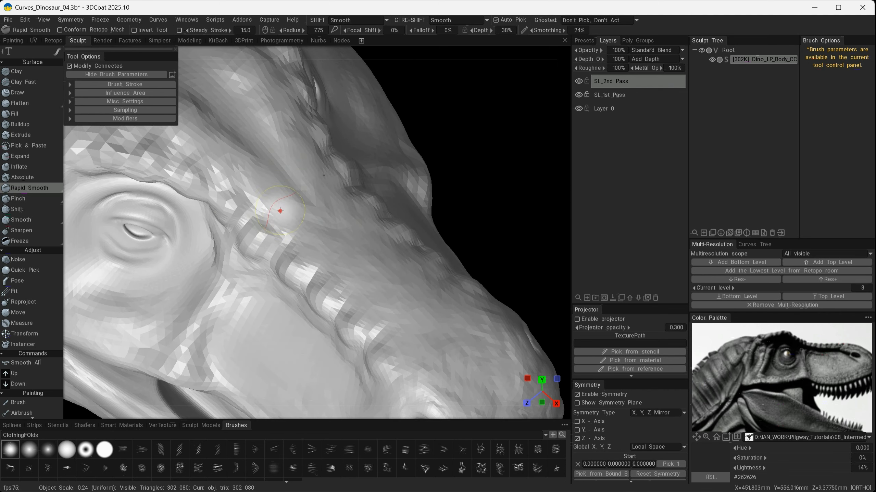
right_drag(280, 211, 269, 211)
mouse_move(273, 210)
mouse_down()
mouse_move(264, 219)
mouse_move(250, 191)
mouse_move(374, 300)
mouse_up()
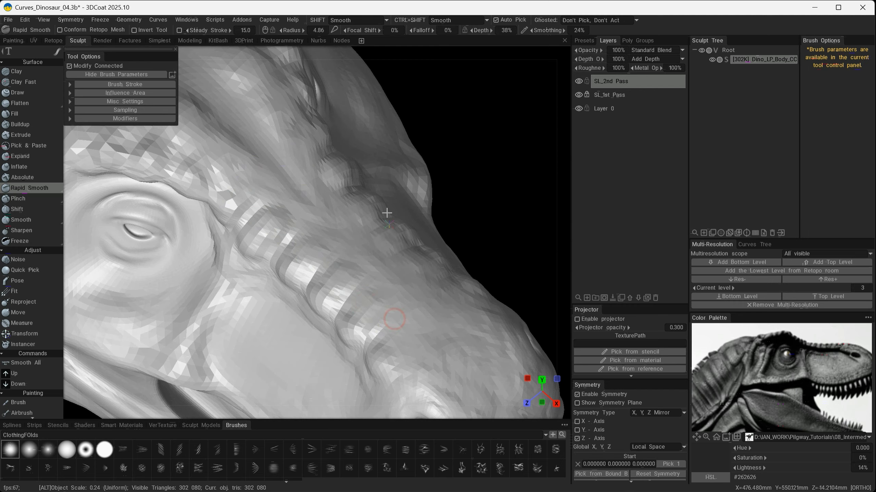
alt+drag(387, 212, 466, 235)
mouse_move(338, 238)
mouse_down()
mouse_move(319, 222)
mouse_move(313, 277)
mouse_up()
key(ctrl+z)
mouse_move(391, 228)
alt+mouse_down()
mouse_move(393, 197)
mouse_move(348, 210)
mouse_move(371, 243)
alt+mouse_up()
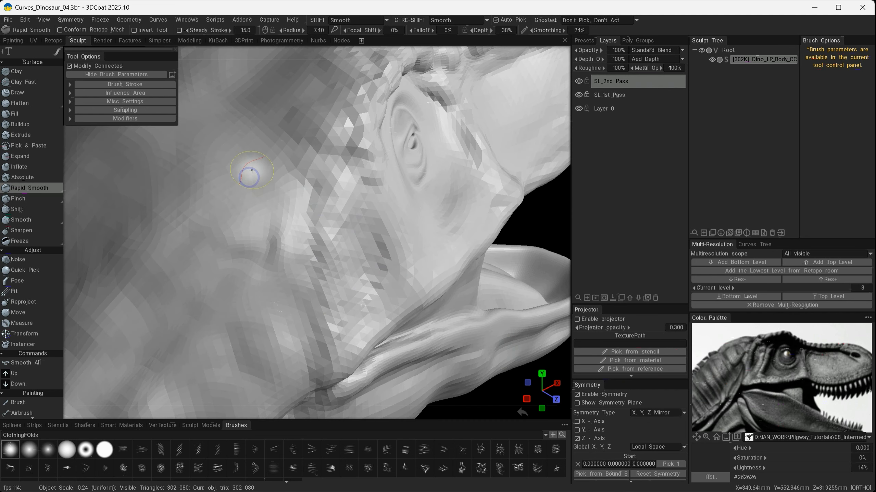
- Sculpt raised skin bumps on the back of the head behind the eye with the Rapid Smooth brush at radius 7.40
mouse_move(252, 169)
mouse_down()
mouse_move(231, 182)
mouse_move(213, 214)
mouse_up()
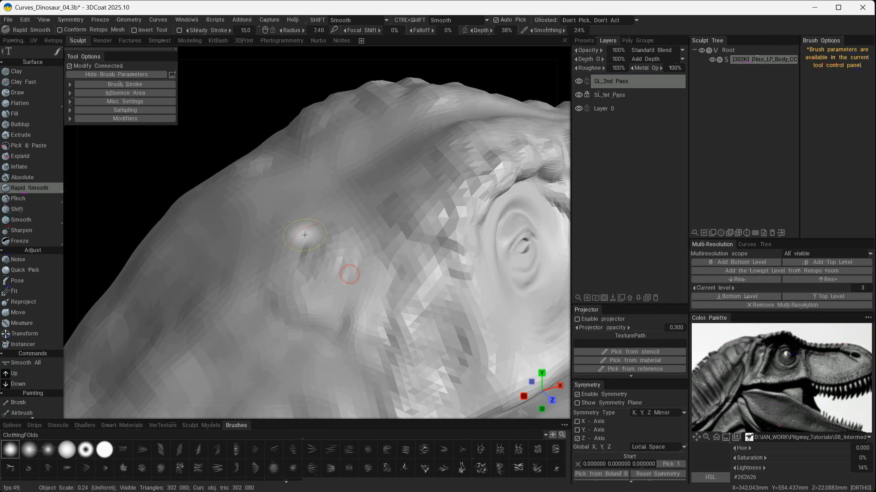
mouse_move(336, 258)
mouse_down()
mouse_move(289, 239)
mouse_move(314, 215)
mouse_up()
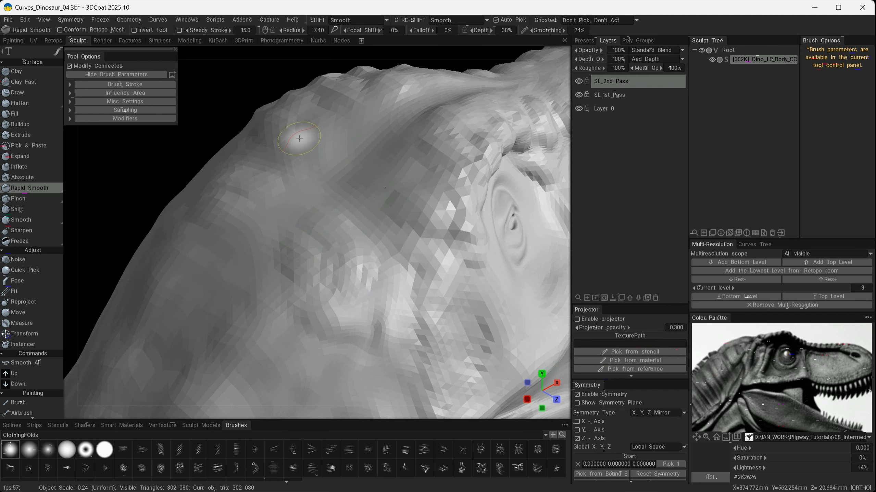
mouse_move(293, 139)
mouse_down()
mouse_move(298, 168)
mouse_move(328, 130)
mouse_move(312, 137)
mouse_up()
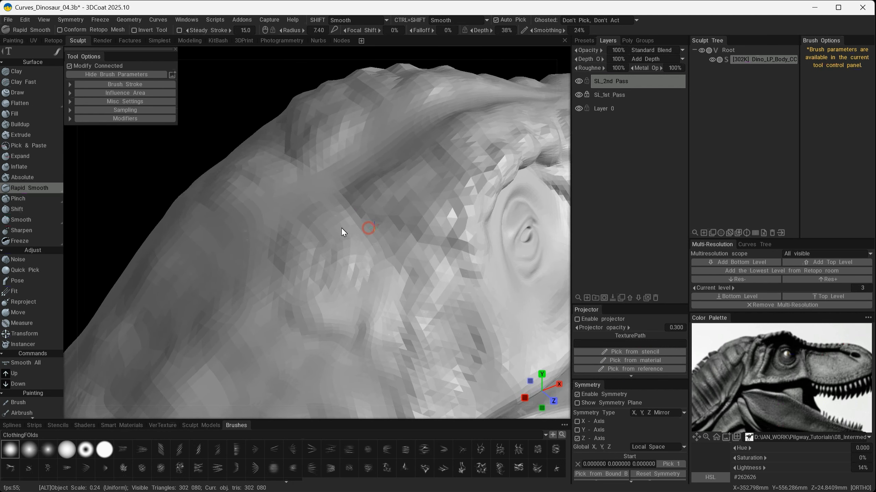
mouse_move(342, 231)
mouse_down()
mouse_move(354, 130)
mouse_move(326, 153)
mouse_move(297, 159)
mouse_move(329, 145)
mouse_up()
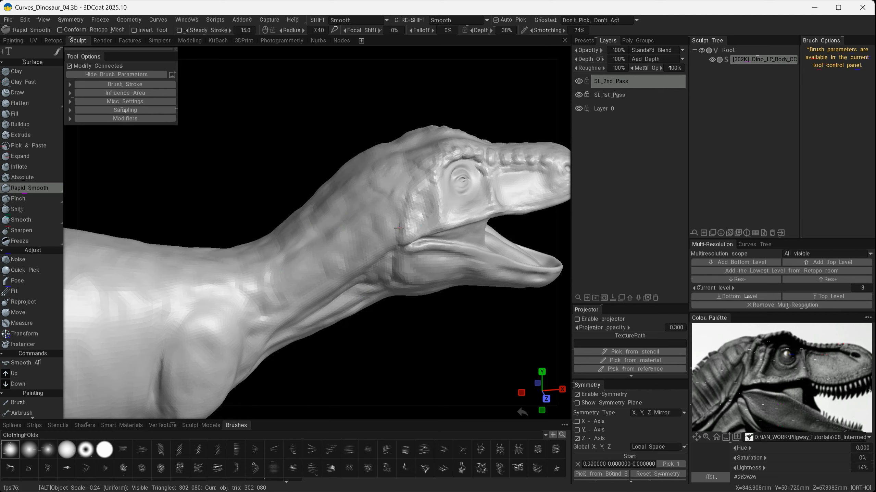
- Reframe the reference image on the neck and sculpt a row of skin folds down the side of the upper neck
alt+right_drag(309, 285, 401, 228)
alt+middle_drag(400, 229, 410, 252)
alt+right_drag(409, 253, 386, 237)
alt+middle_drag(386, 236, 414, 215)
middle_drag(735, 375, 786, 365)
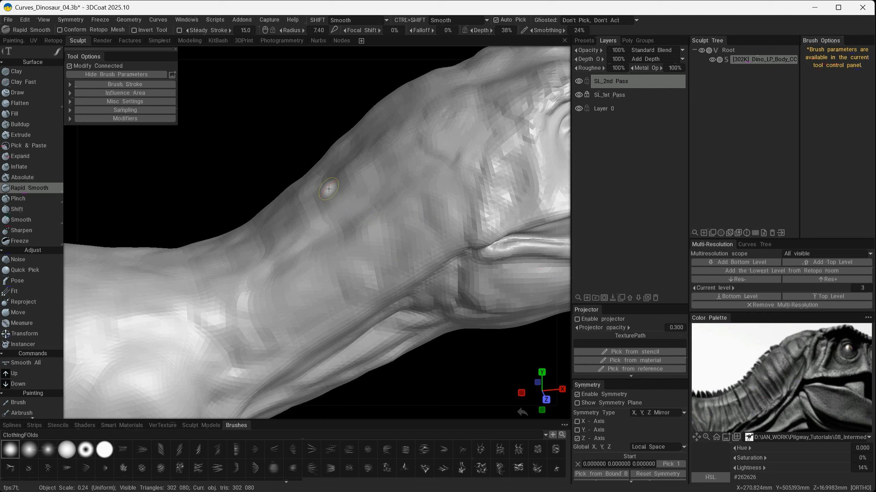
drag(329, 188, 340, 220)
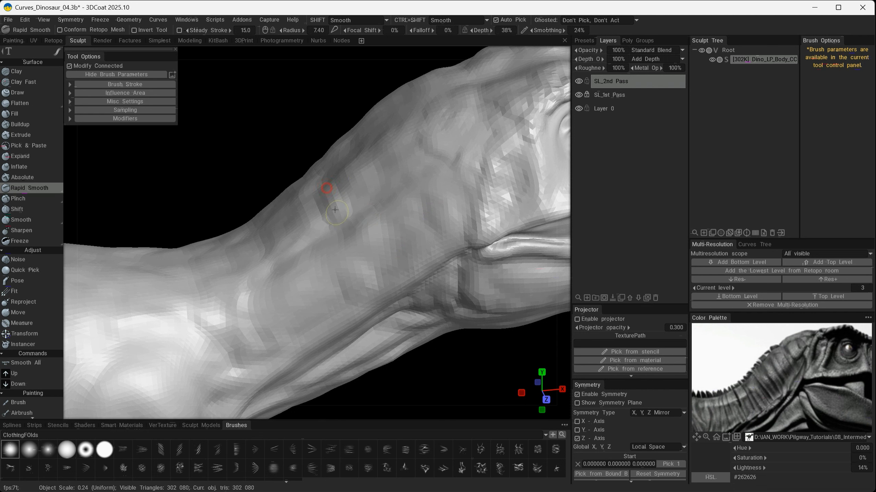
drag(347, 146, 373, 198)
drag(381, 137, 410, 175)
drag(400, 127, 419, 166)
- Continue the curved skin folds down the side of the neck towards its base, undoing an unwanted stroke
mouse_move(444, 195)
alt+mouse_down()
mouse_move(443, 146)
mouse_move(435, 144)
mouse_move(438, 221)
mouse_move(417, 212)
mouse_move(406, 234)
alt+mouse_up()
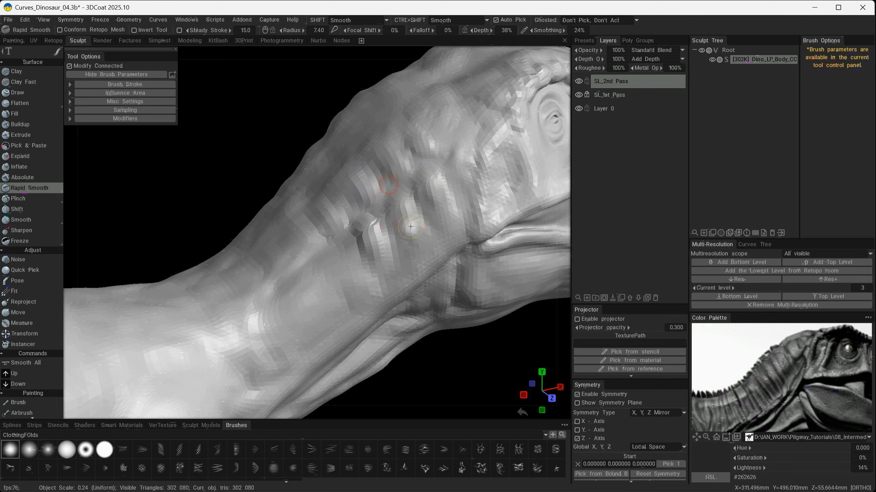
drag(363, 217, 382, 260)
alt+drag(382, 261, 442, 246)
mouse_move(381, 194)
alt+mouse_down()
mouse_move(424, 213)
mouse_move(376, 273)
mouse_move(348, 264)
mouse_move(355, 297)
alt+mouse_up()
key(ctrl+z)
drag(347, 234, 348, 254)
mouse_move(348, 257)
alt+right_down()
mouse_move(346, 299)
mouse_move(339, 273)
alt+right_up()
alt+drag(339, 262, 319, 247)
drag(299, 244, 298, 299)
mouse_move(320, 279)
alt+mouse_down()
mouse_move(325, 296)
mouse_move(241, 299)
mouse_move(256, 279)
alt+mouse_up()
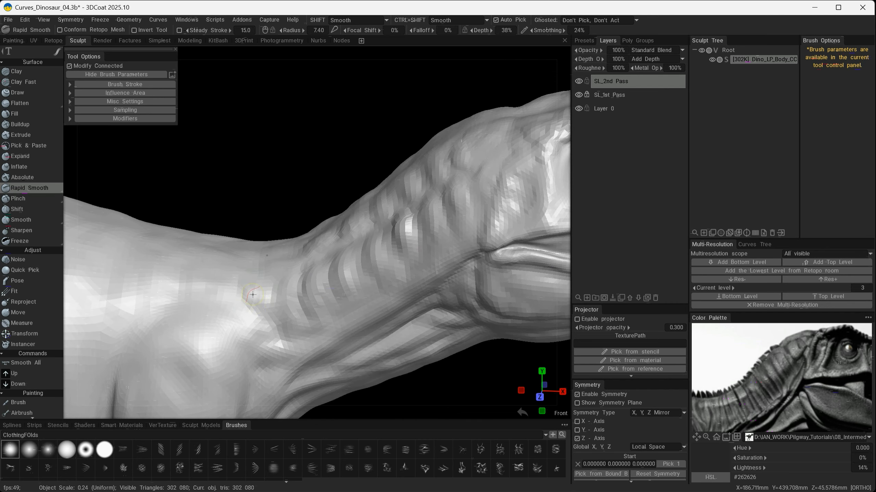
- Sculpt skin folds and bumps where the base of the neck meets the shoulder
mouse_move(271, 311)
alt+mouse_down()
mouse_move(351, 316)
mouse_move(435, 256)
mouse_move(379, 307)
alt+mouse_up()
drag(363, 258, 355, 273)
alt+right_drag(354, 276, 343, 315)
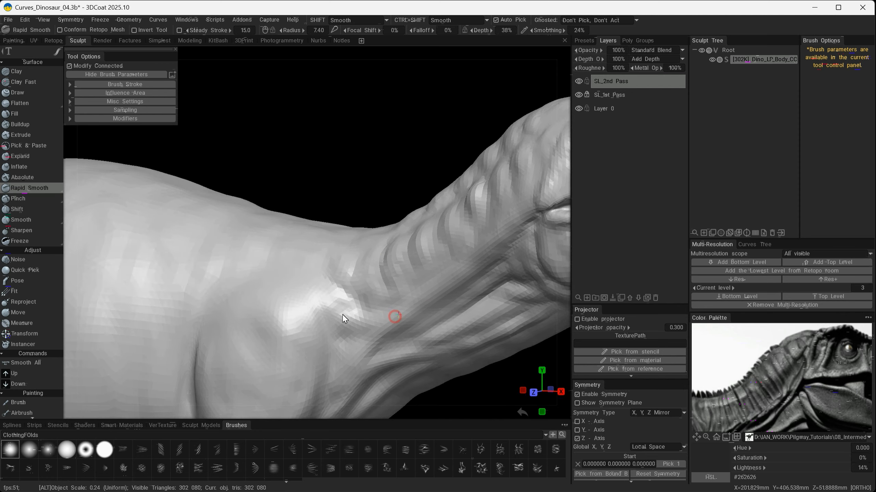
mouse_move(342, 315)
alt+mouse_down()
mouse_move(307, 295)
mouse_move(336, 289)
alt+mouse_up()
alt+right_drag(337, 290, 369, 296)
mouse_move(369, 296)
alt+mouse_down()
mouse_move(448, 290)
mouse_move(327, 177)
alt+mouse_up()
drag(320, 213, 299, 218)
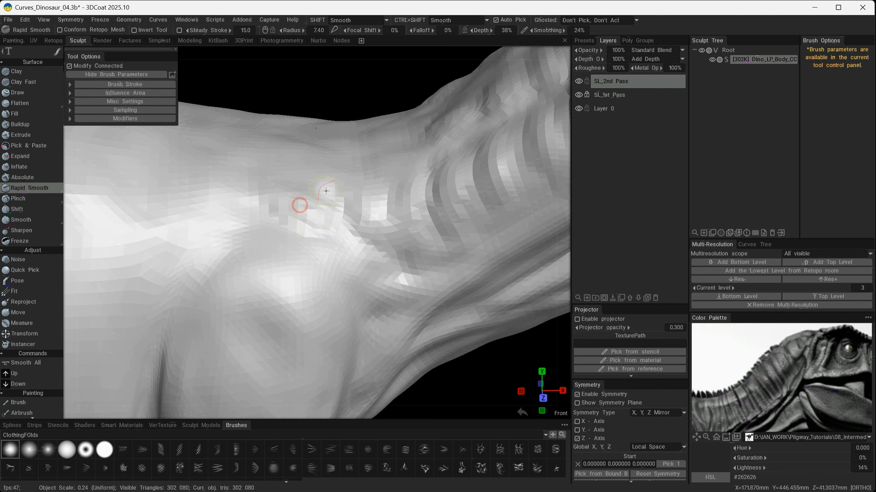
mouse_move(326, 190)
alt+mouse_down()
mouse_move(368, 228)
mouse_move(389, 206)
alt+mouse_up()
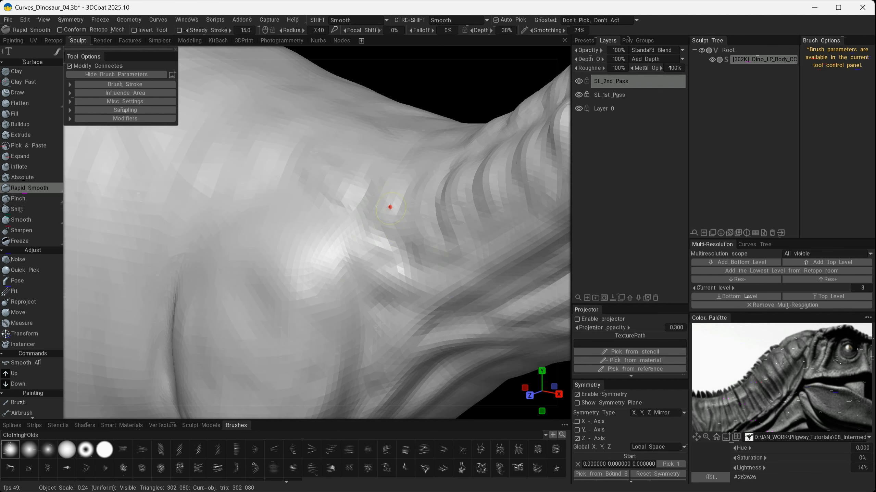
alt+drag(387, 247, 368, 256)
mouse_move(346, 285)
alt+mouse_down()
mouse_move(344, 297)
mouse_move(360, 284)
mouse_move(381, 292)
alt+mouse_up()
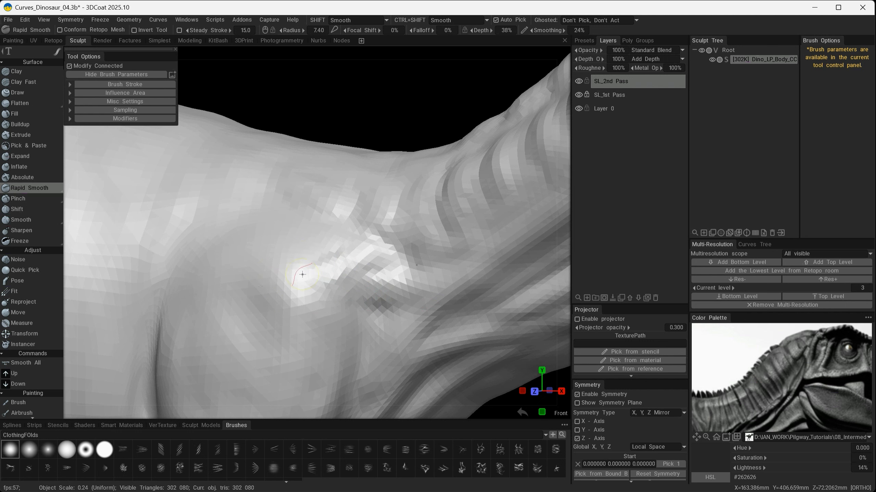
mouse_move(260, 299)
alt+mouse_down()
mouse_move(363, 278)
mouse_move(263, 323)
alt+mouse_up()
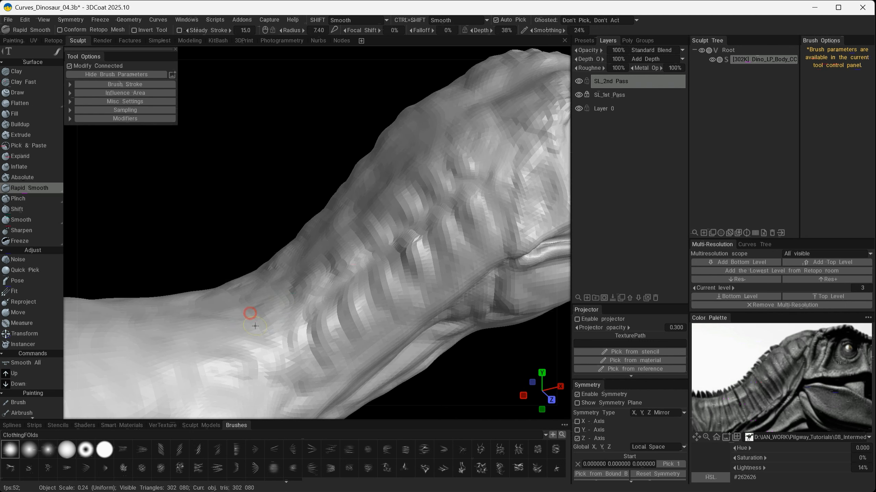
- Refine the skin folds along the top of the neck up to the back of the head and check the upper body
mouse_move(356, 309)
alt+mouse_down()
mouse_move(266, 290)
mouse_move(260, 298)
alt+mouse_up()
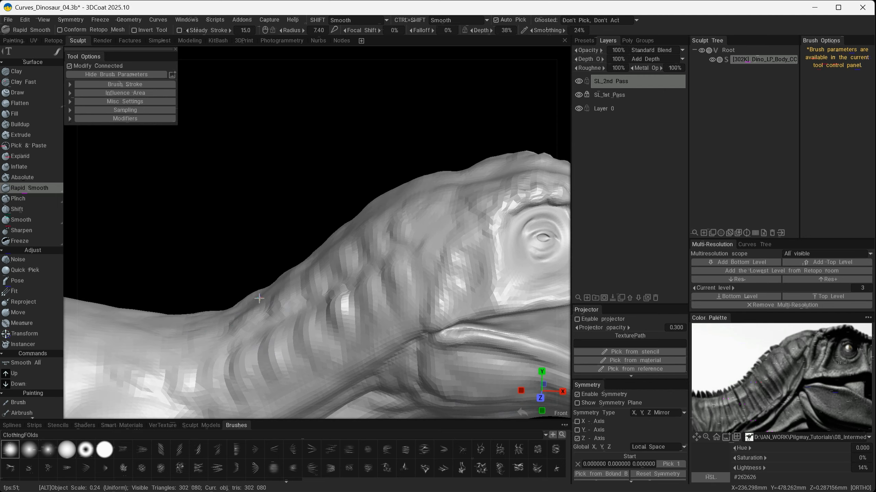
alt+drag(384, 265, 417, 227)
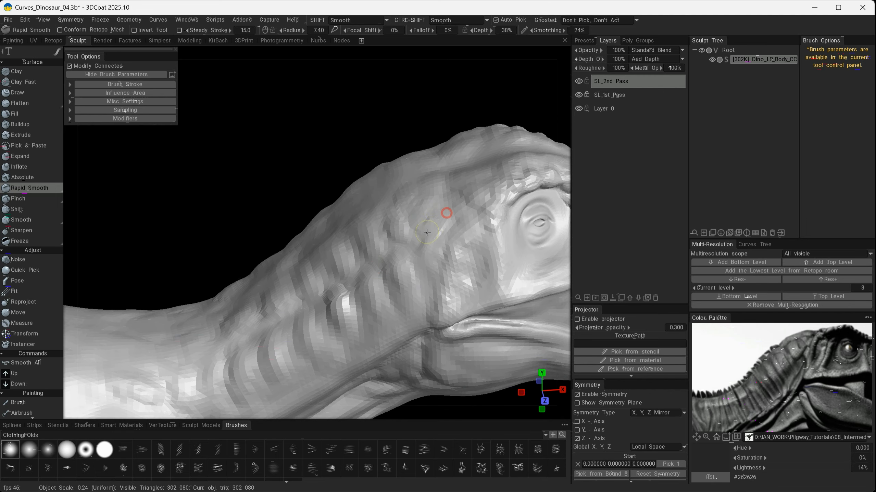
alt+drag(434, 252, 487, 250)
alt+right_drag(445, 223, 366, 236)
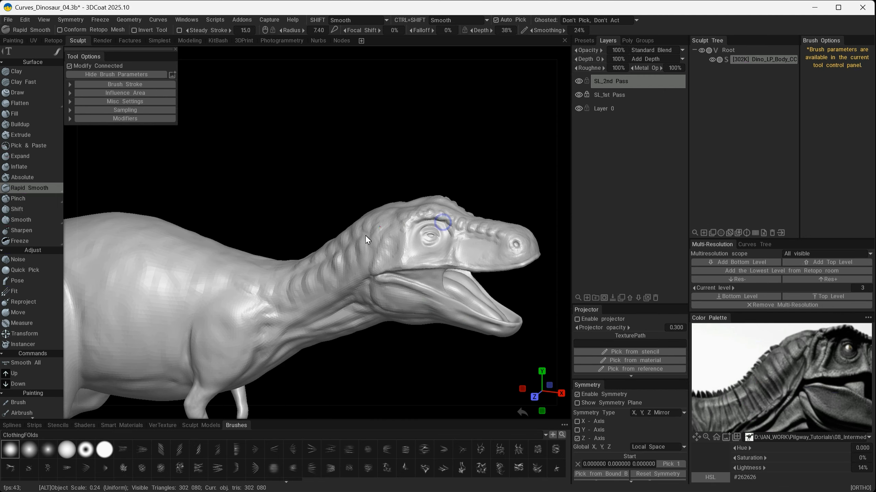
alt+drag(365, 236, 389, 217)
alt+right_drag(390, 215, 371, 244)
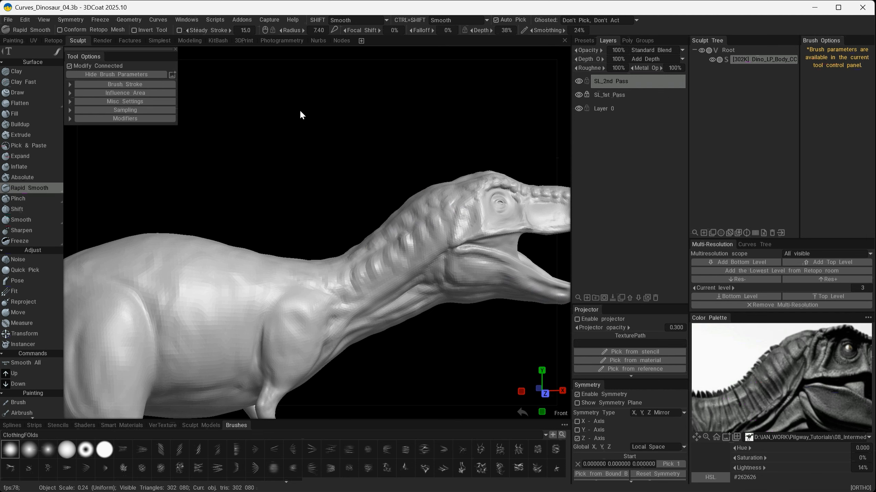
- Switch to the Modeling room, hide the Dino_LP_Body_CC poly group and show Dino_LP_Spines
click(189, 41)
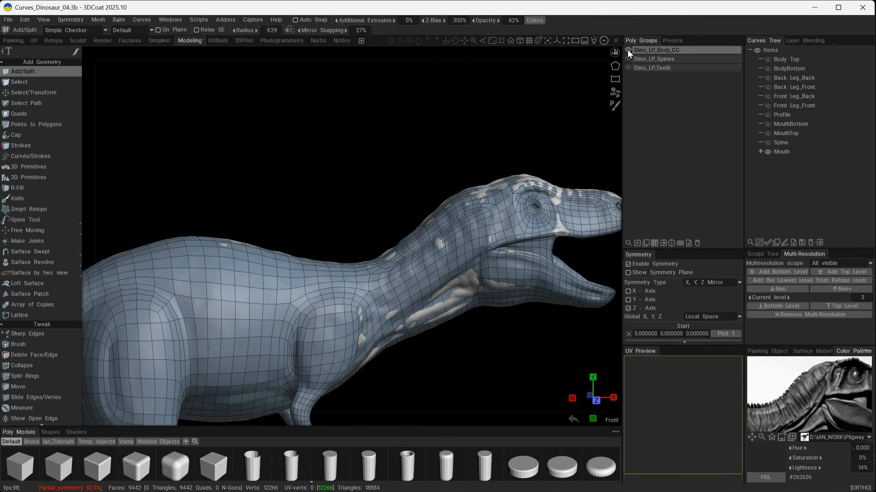
click(628, 50)
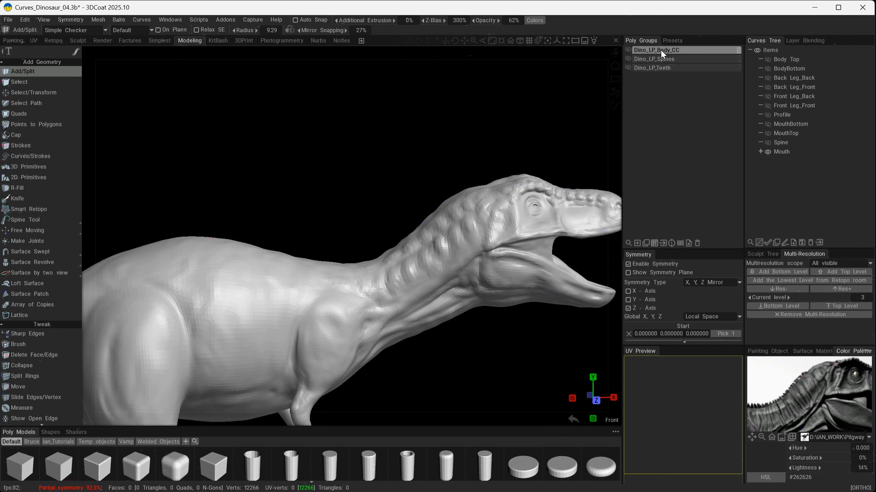
click(628, 59)
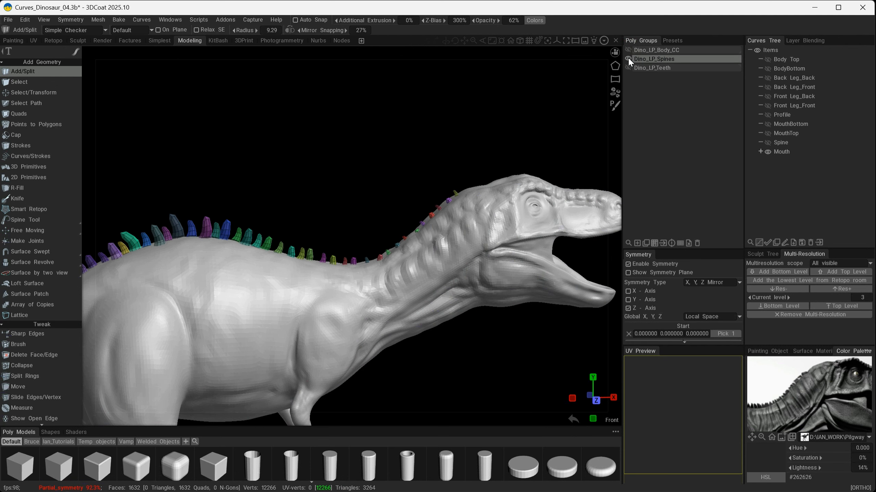
- Examine how the low-poly spines sit on the sculpted neck and back from behind, above and in profile
alt+drag(490, 241, 470, 275)
alt+right_drag(471, 274, 506, 293)
alt+middle_drag(506, 293, 396, 249)
alt+drag(396, 249, 412, 216)
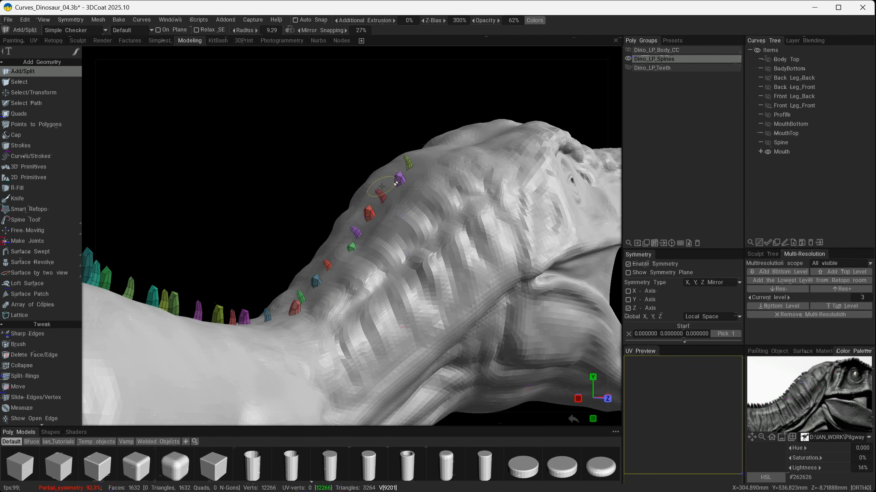
alt+drag(413, 157, 455, 201)
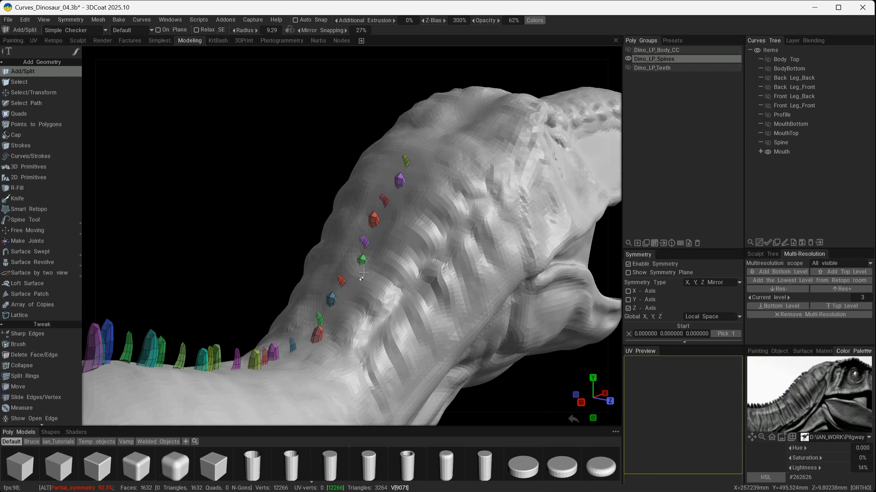
alt+drag(163, 361, 251, 258)
alt+right_drag(438, 276, 258, 252)
alt+middle_drag(262, 243, 270, 219)
alt+right_drag(270, 221, 483, 248)
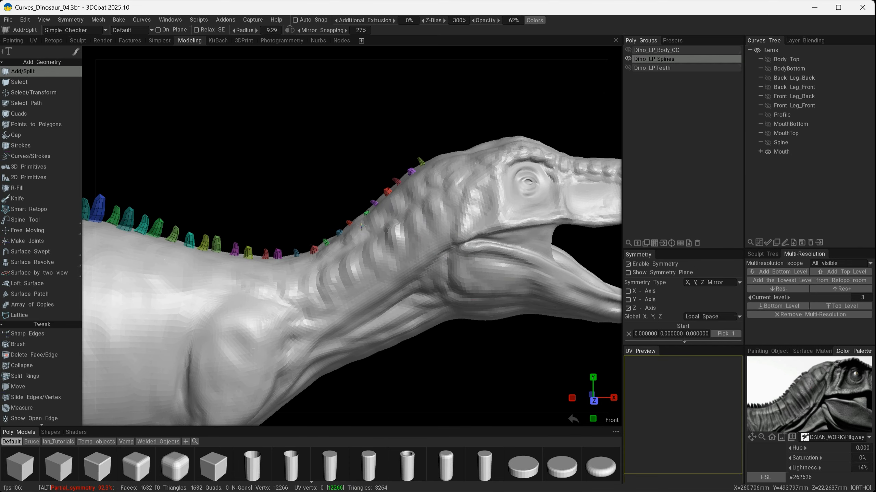
- Inspect the individual neck spines up close and compare their spacing and size with those along the back
alt+drag(362, 226, 340, 287)
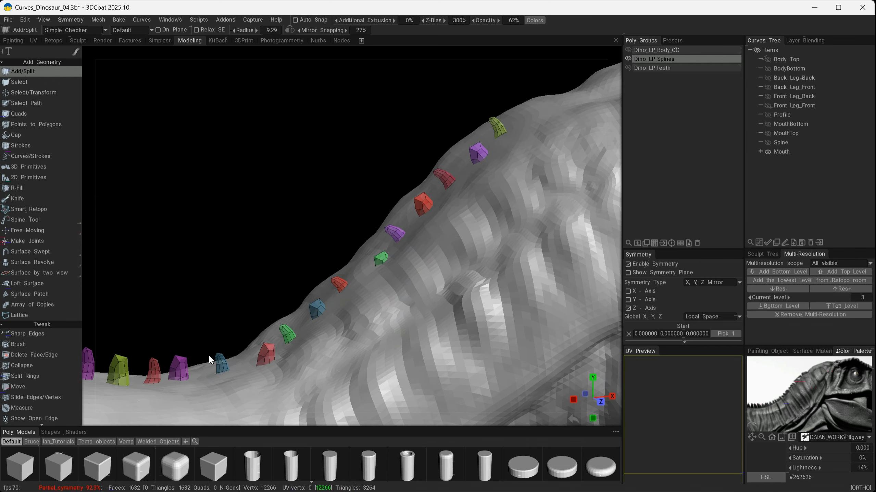
alt+drag(391, 266, 383, 262)
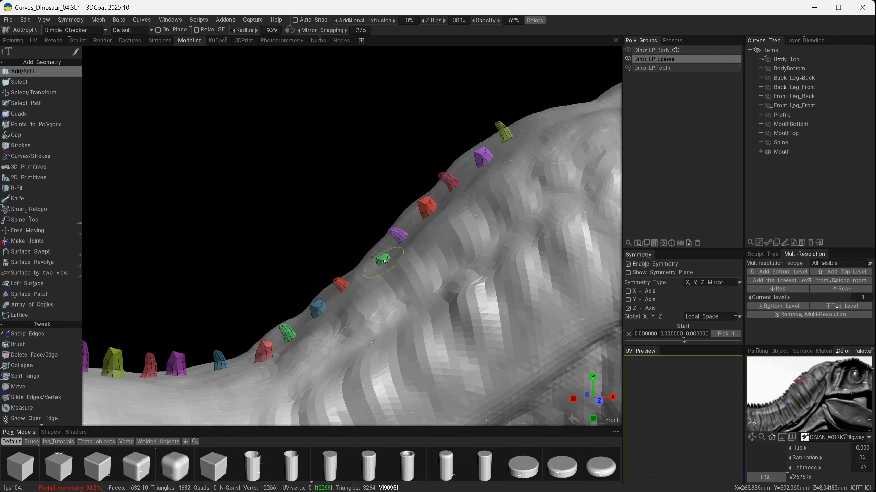
alt+drag(290, 339, 467, 193)
alt+right_drag(467, 193, 528, 186)
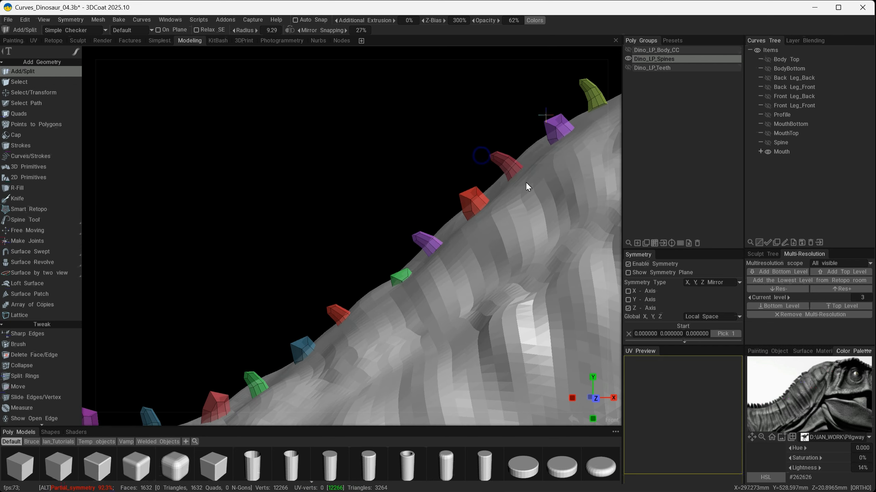
alt+middle_drag(527, 186, 381, 235)
alt+drag(380, 231, 393, 199)
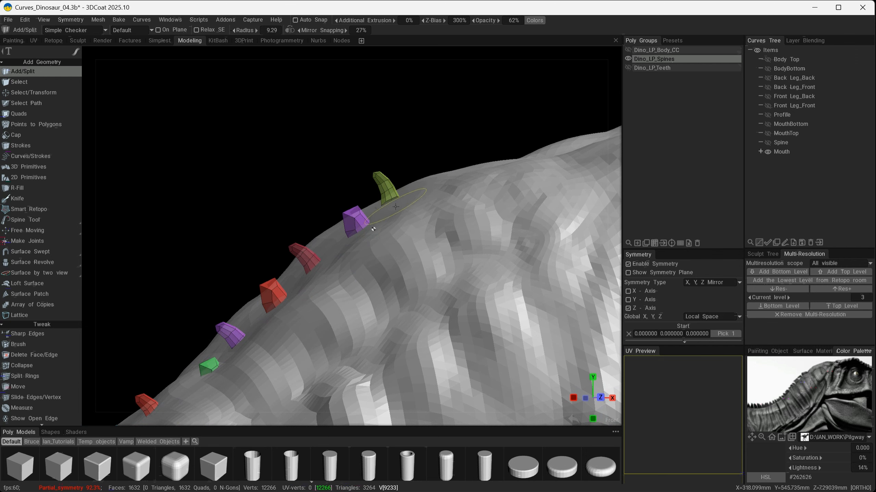
alt+right_drag(438, 270, 301, 278)
alt+middle_drag(301, 278, 545, 220)
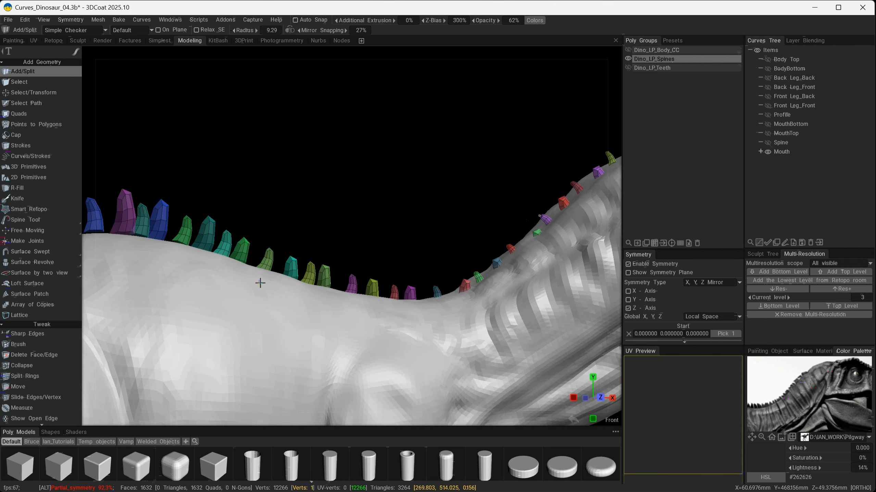
mouse_move(260, 283)
alt+mouse_down()
mouse_move(524, 284)
mouse_move(317, 288)
mouse_move(371, 282)
mouse_move(363, 266)
mouse_move(465, 186)
mouse_move(297, 209)
mouse_move(341, 272)
mouse_move(319, 285)
alt+mouse_up()
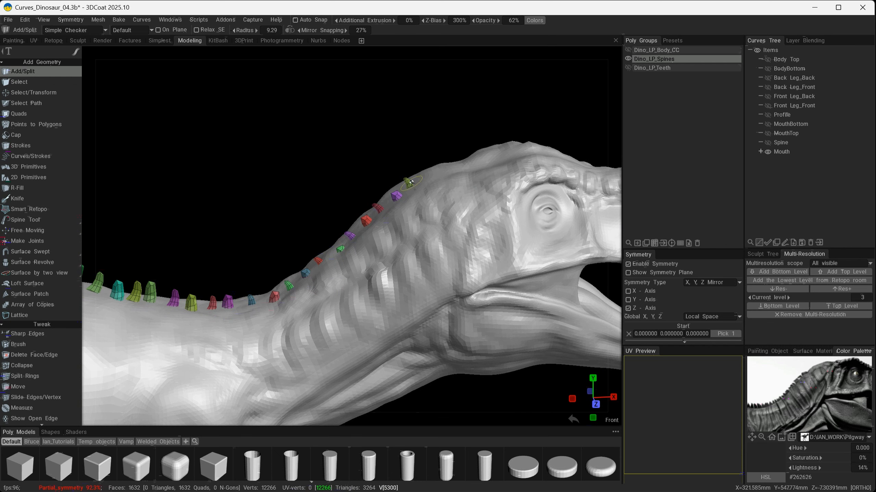
mouse_move(502, 243)
alt+mouse_down()
mouse_move(415, 260)
mouse_move(467, 199)
mouse_move(440, 231)
mouse_move(502, 194)
alt+mouse_up()
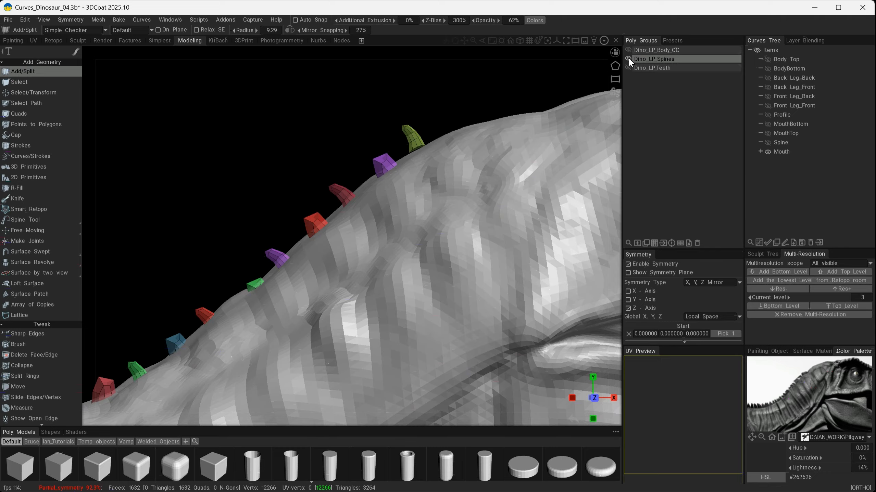
- Swap the visible poly group from Dino_LP_Spines to Dino_LP_Body_CC and snap its vertices to the sculpted surface
mouse_move(410, 302)
alt+mouse_down()
mouse_move(491, 312)
mouse_move(401, 302)
mouse_move(419, 289)
mouse_move(400, 301)
mouse_move(366, 303)
alt+mouse_up()
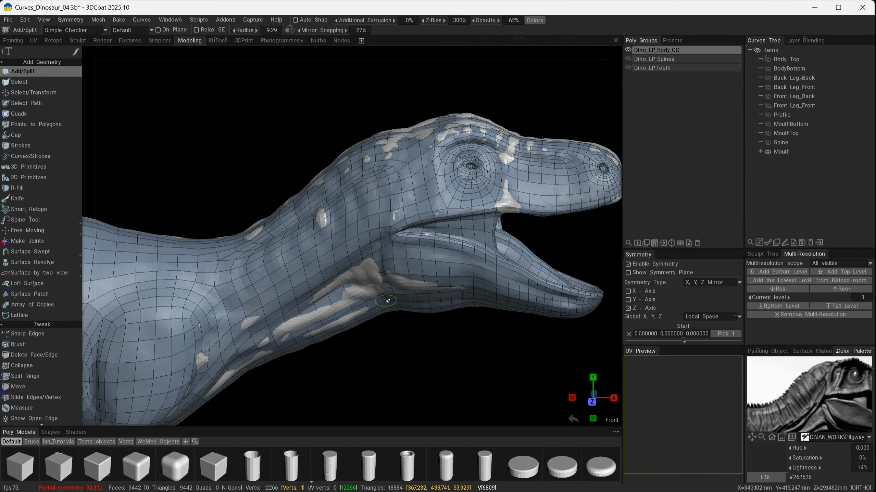
mouse_move(469, 289)
alt+mouse_down()
mouse_move(489, 291)
mouse_move(414, 294)
alt+mouse_up()
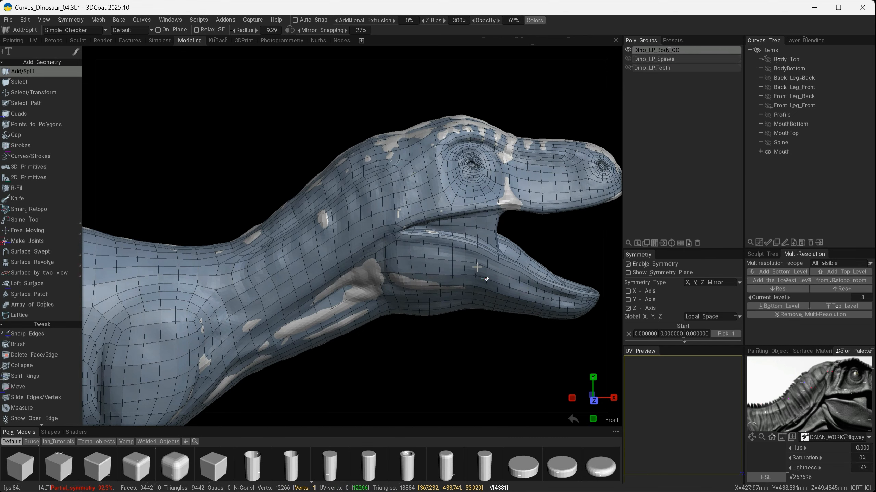
scroll(45, 352, down, 10)
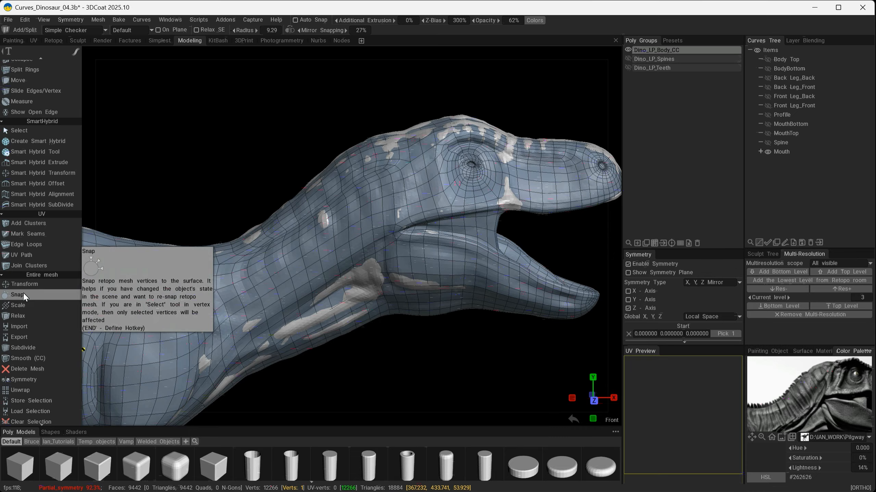
click(21, 295)
alt+drag(361, 230, 408, 267)
alt+middle_drag(439, 332, 422, 308)
alt+right_drag(422, 308, 351, 307)
alt+middle_drag(351, 307, 426, 251)
alt+drag(425, 251, 381, 367)
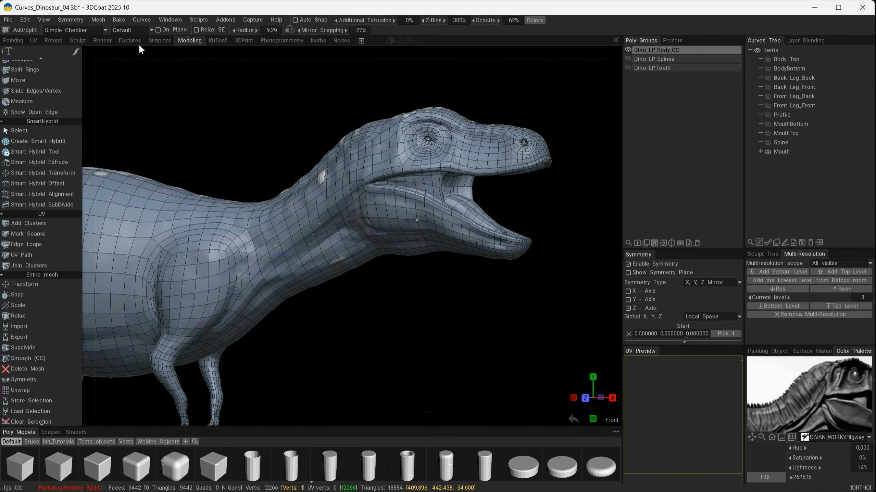
- Return to the Sculpt room and review the sculpted dinosaur's whole body
click(78, 41)
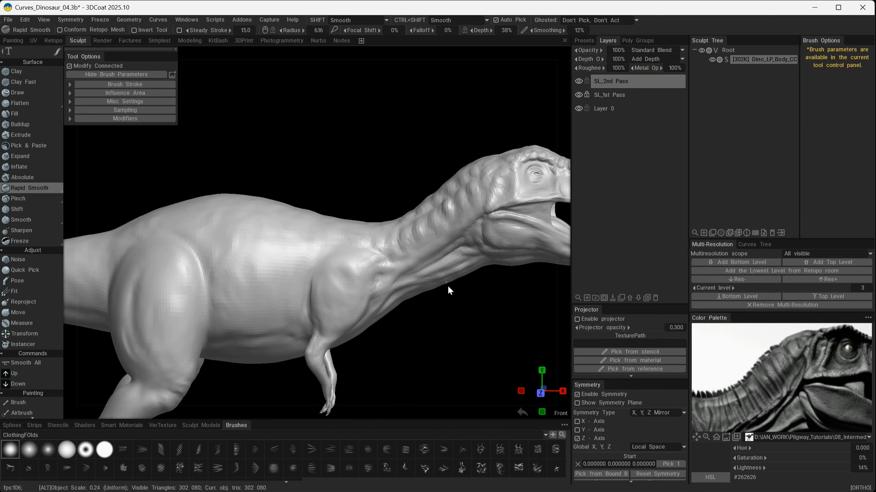
alt+right_drag(324, 294, 307, 278)
alt+drag(307, 278, 276, 291)
alt+right_drag(366, 303, 386, 327)
alt+middle_drag(388, 319, 384, 260)
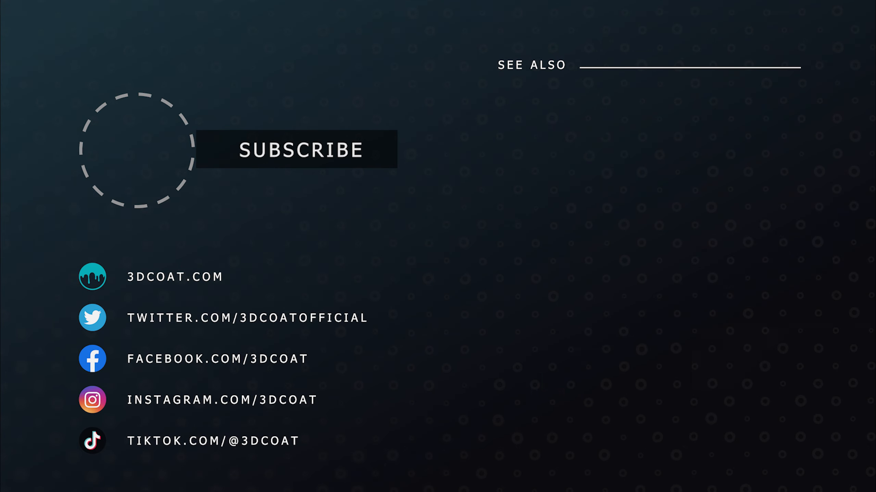